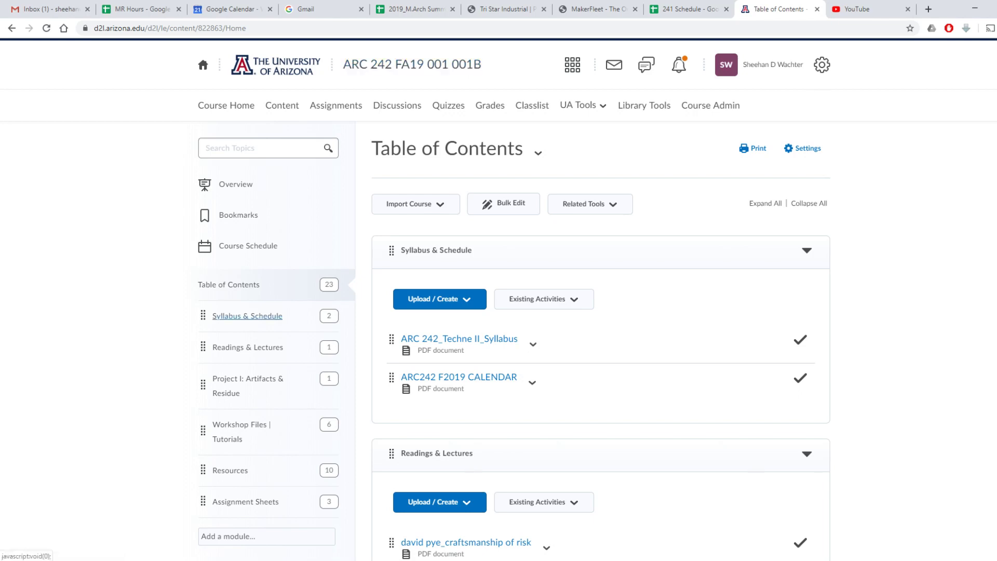
Download the CNC_Hotwire Template file from the CNC Hotwire section of the course's Workshop Files | Tutorials module
scroll(247, 318, down, 1)
click(241, 371)
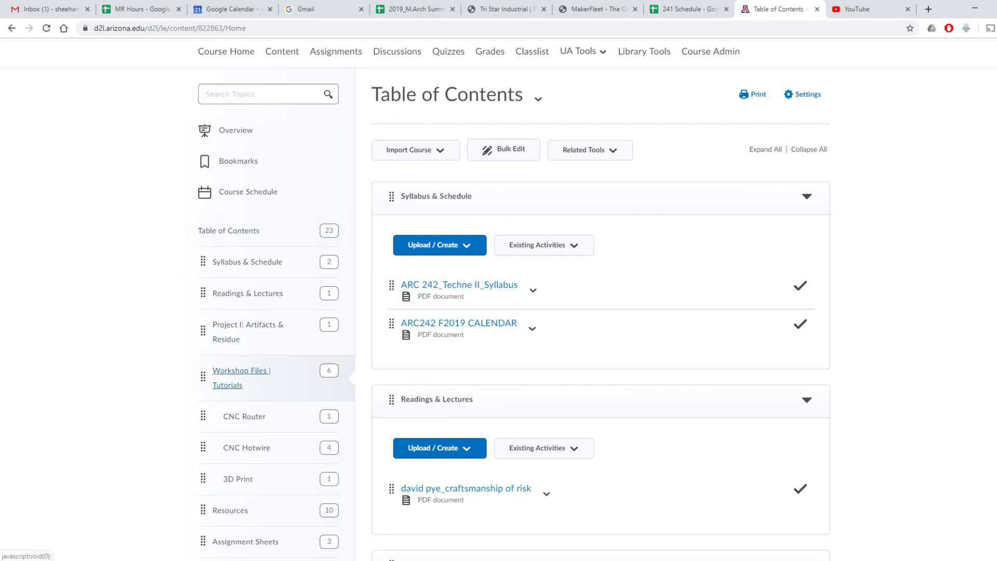
click(247, 448)
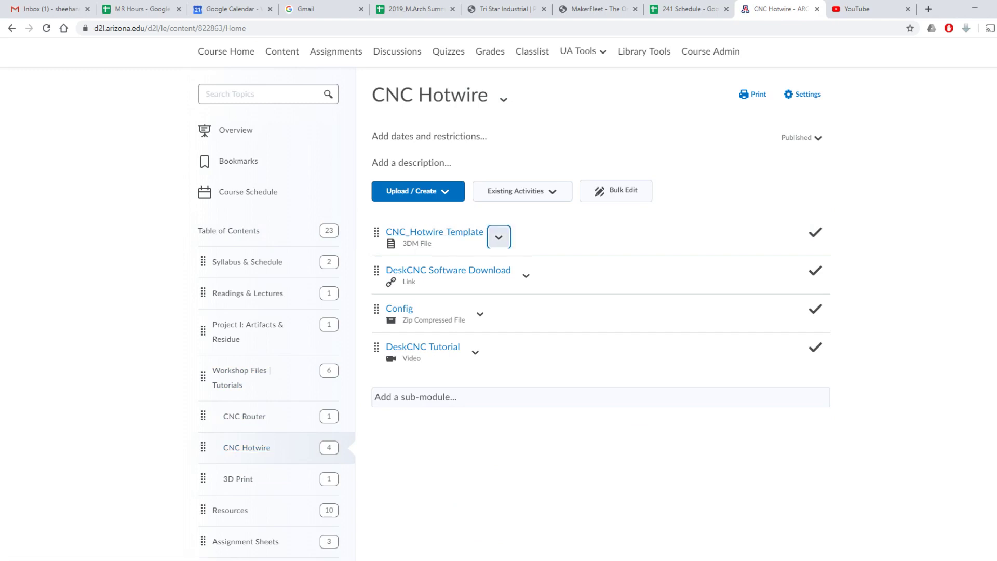
click(499, 237)
click(517, 368)
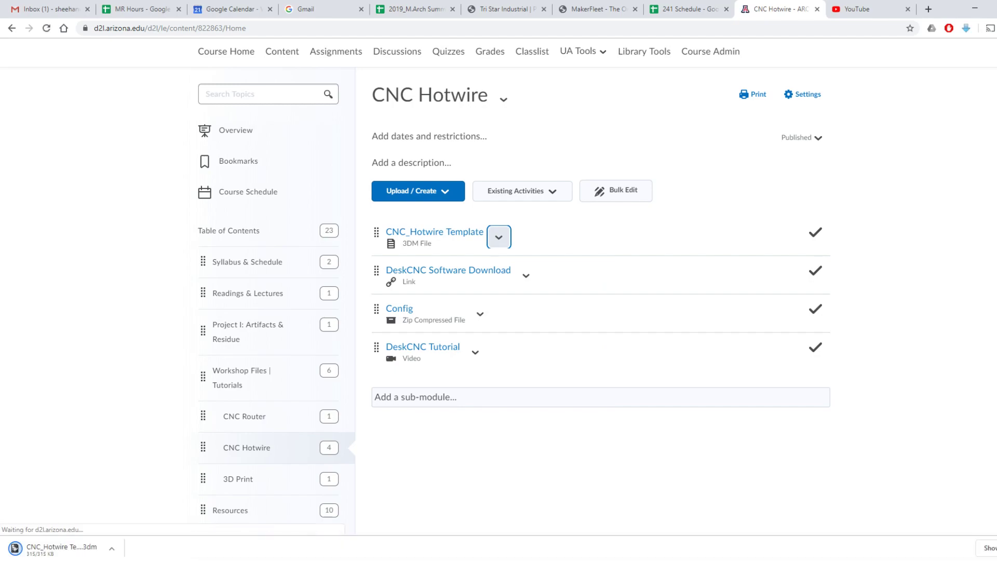
Switch to Rhino, open the downloaded CNC_Hotwire Template (1).3dm, and maximize the viewport that shows the machine in 3D
key(alt+Tab)
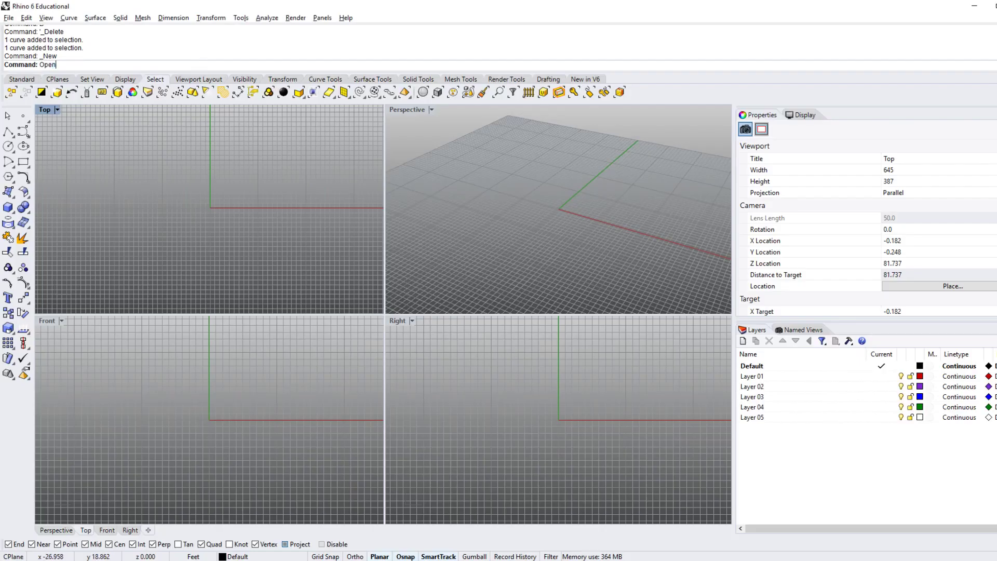
key(Return)
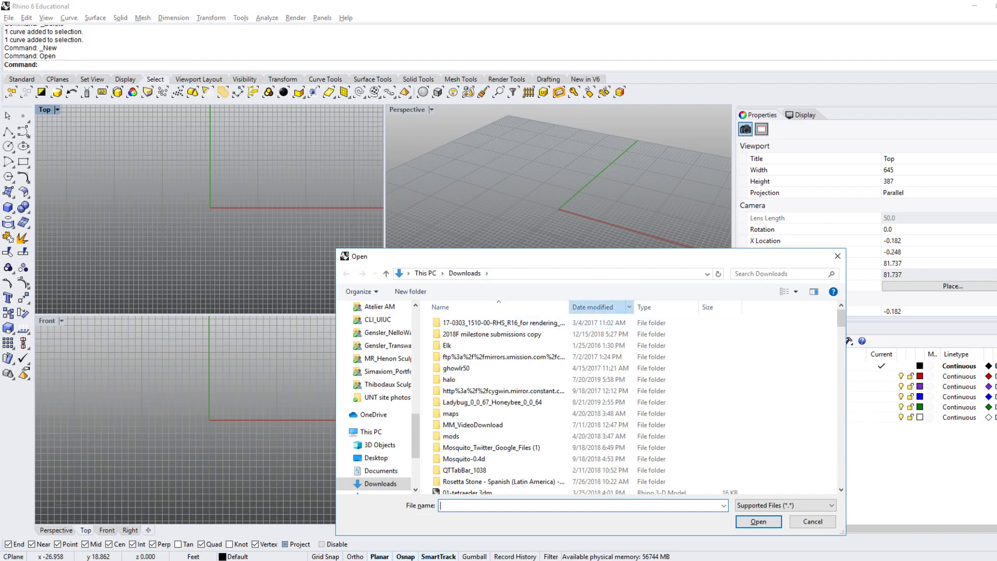
click(593, 307)
click(499, 322)
click(759, 522)
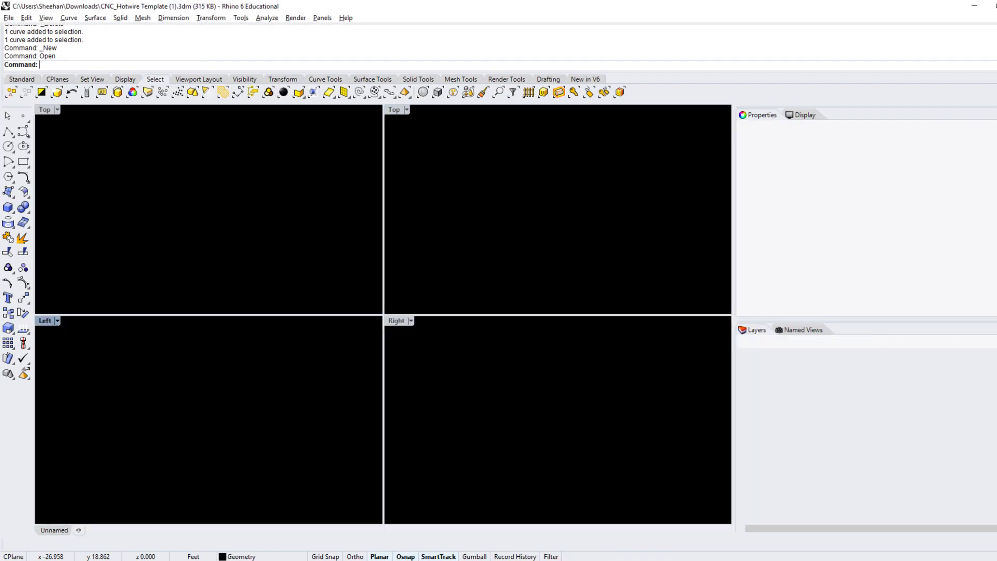
double_click(45, 109)
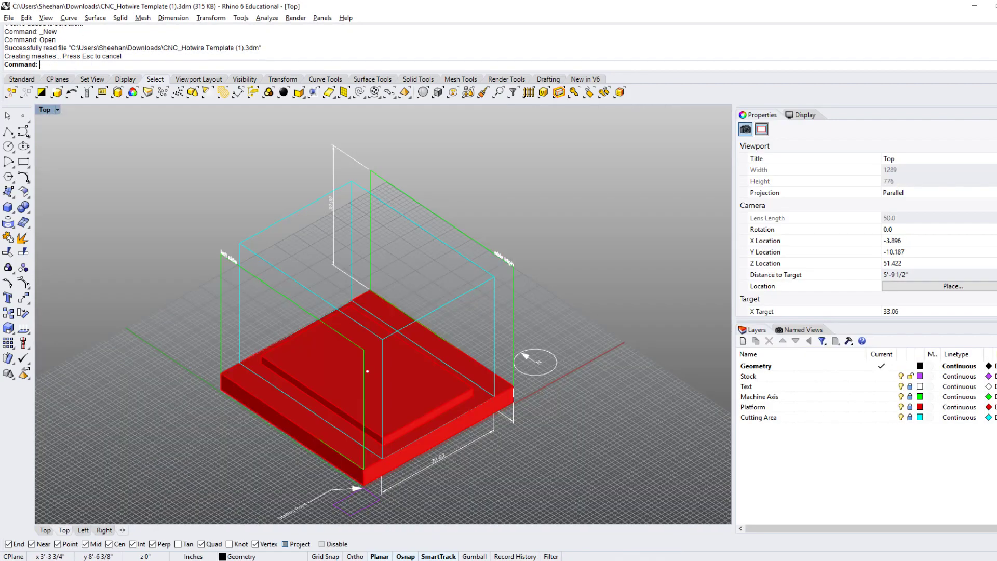
Examine the hotwire machine template in 3D, highlighting the raised platform block and the cutting area outline
scroll(390, 294, down, 2)
right_drag(392, 301, 465, 288)
scroll(465, 311, up, 4)
ctrl+shift+right_drag(465, 358, 424, 317)
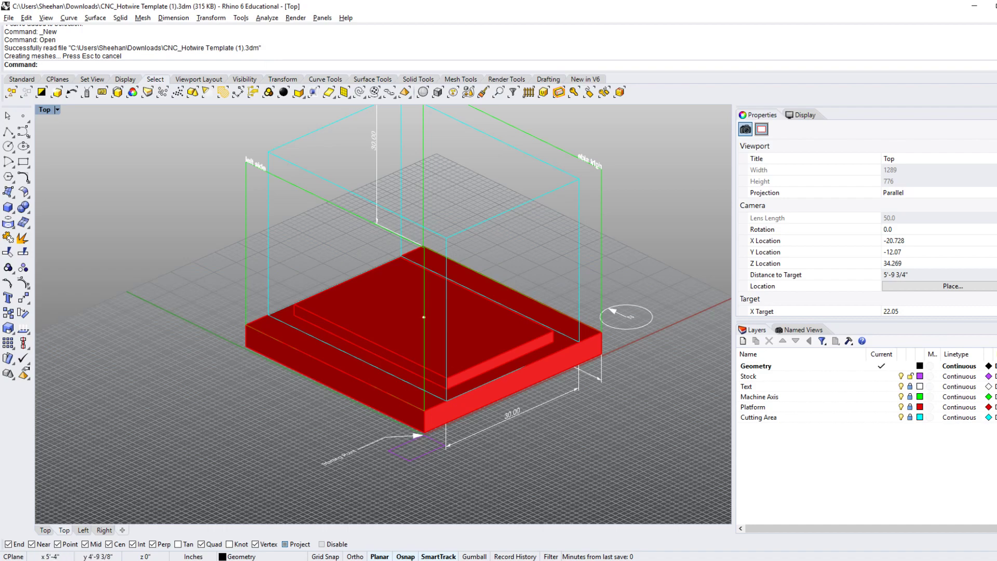
ctrl+shift+right_drag(424, 317, 416, 319)
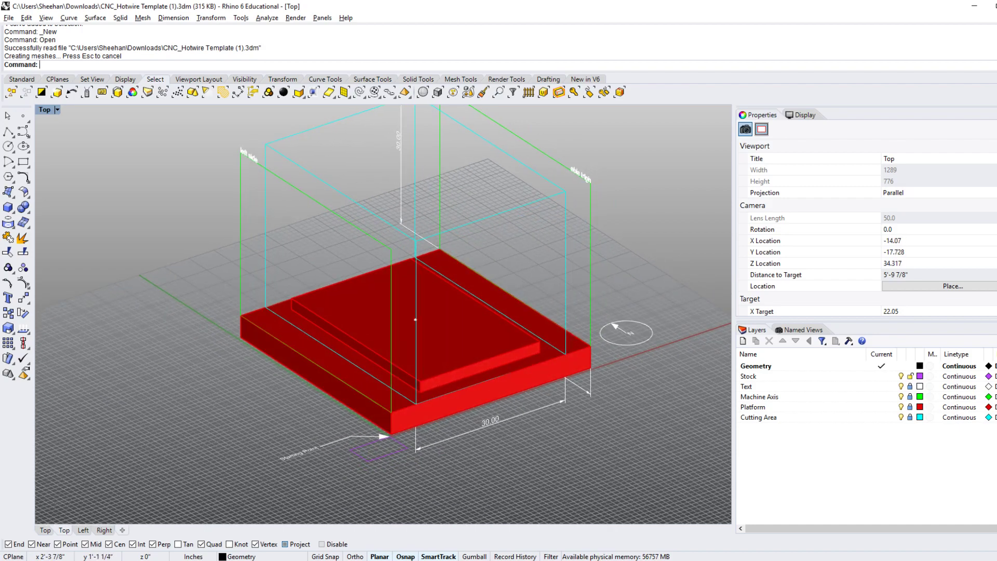
click(416, 320)
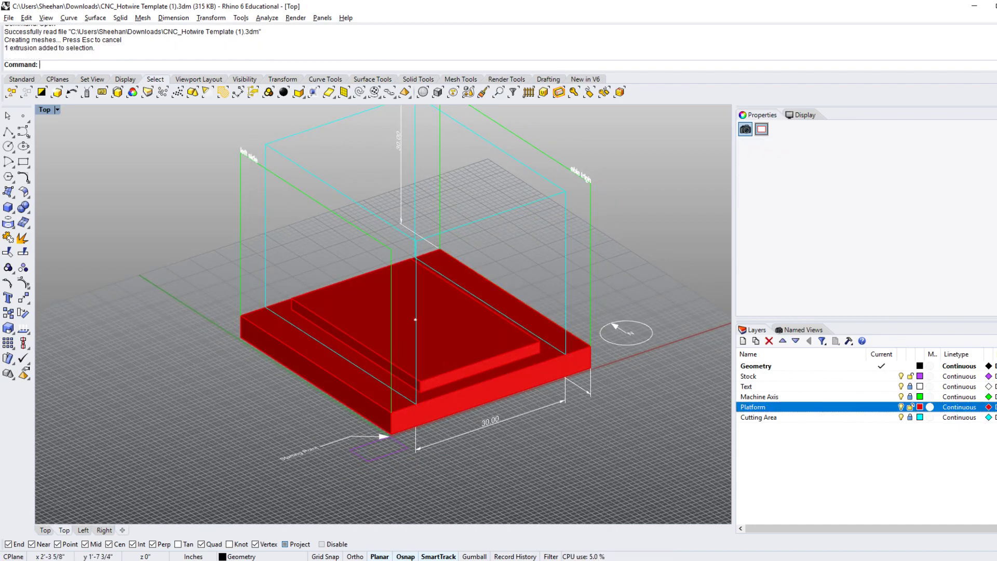
mouse_move(416, 320)
ctrl+shift+right_down()
mouse_move(400, 314)
mouse_move(416, 325)
ctrl+shift+right_up()
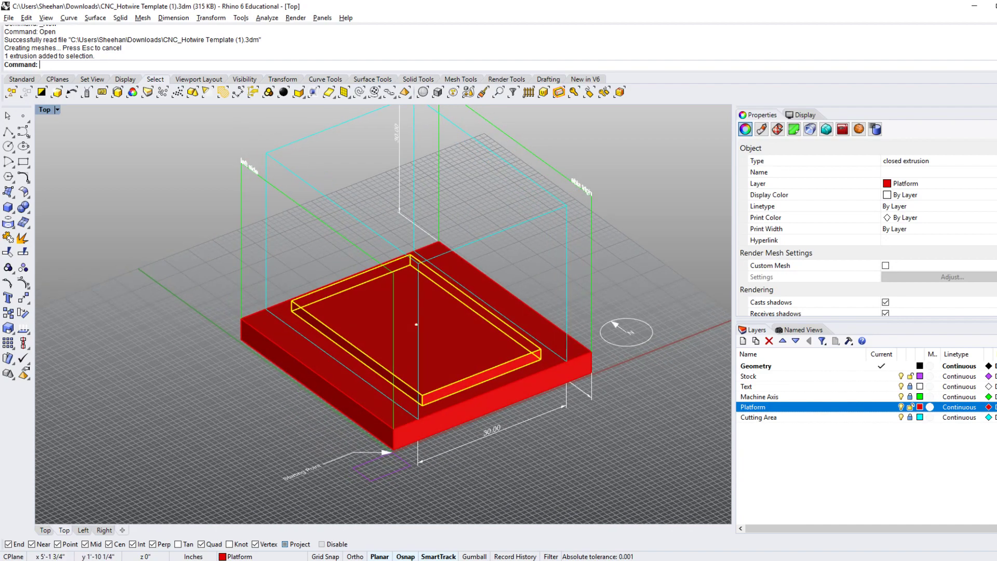
key(Escape)
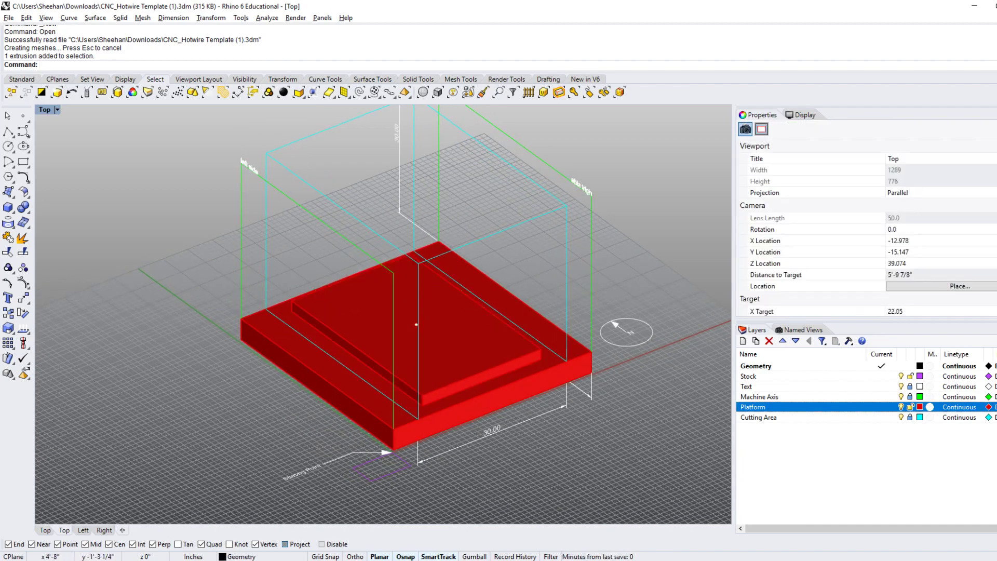
click(417, 324)
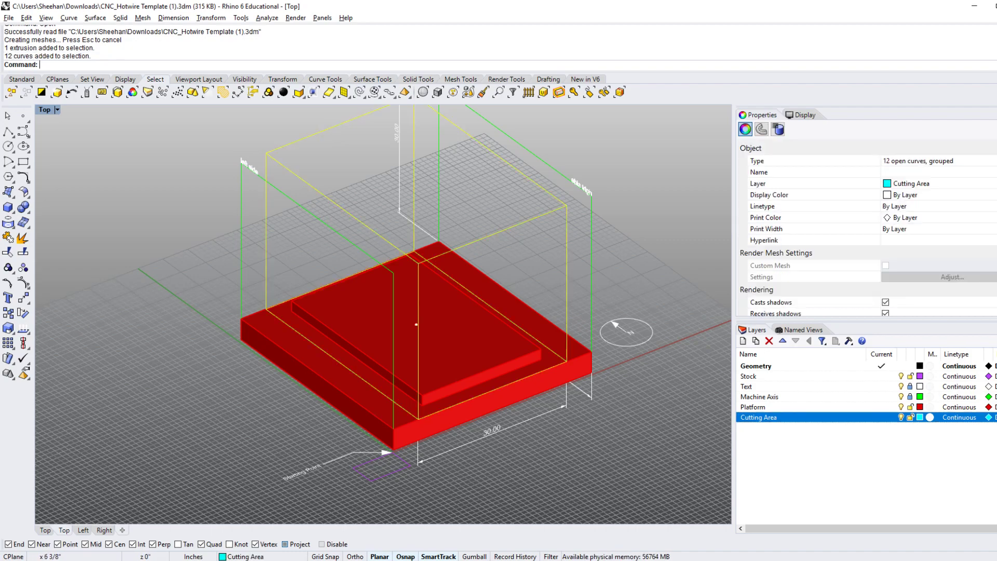
right_drag(416, 325, 402, 384)
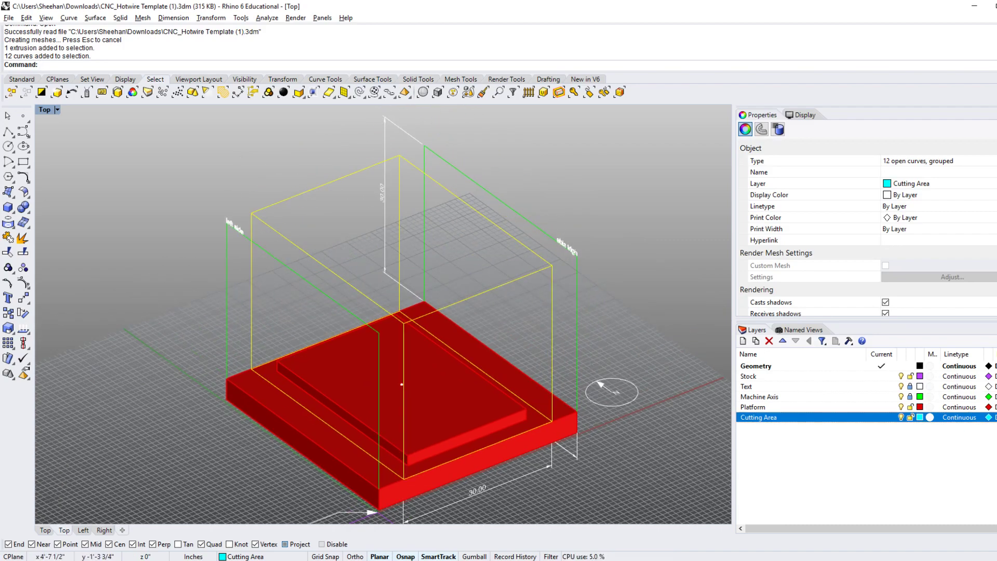
Lock the Cutting Area and Platform layers
click(910, 418)
click(910, 407)
right_drag(580, 288, 584, 273)
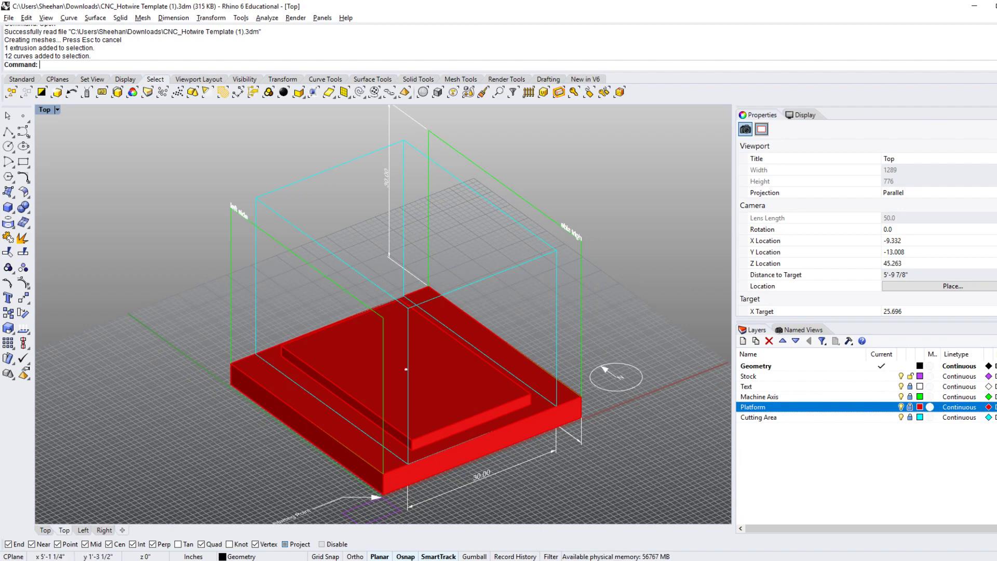
Examine the platform, machine axes, cutting area and starting point from several 3D angles and in the Left view
shift+right_drag(473, 477, 518, 423)
shift+right_drag(451, 314, 440, 335)
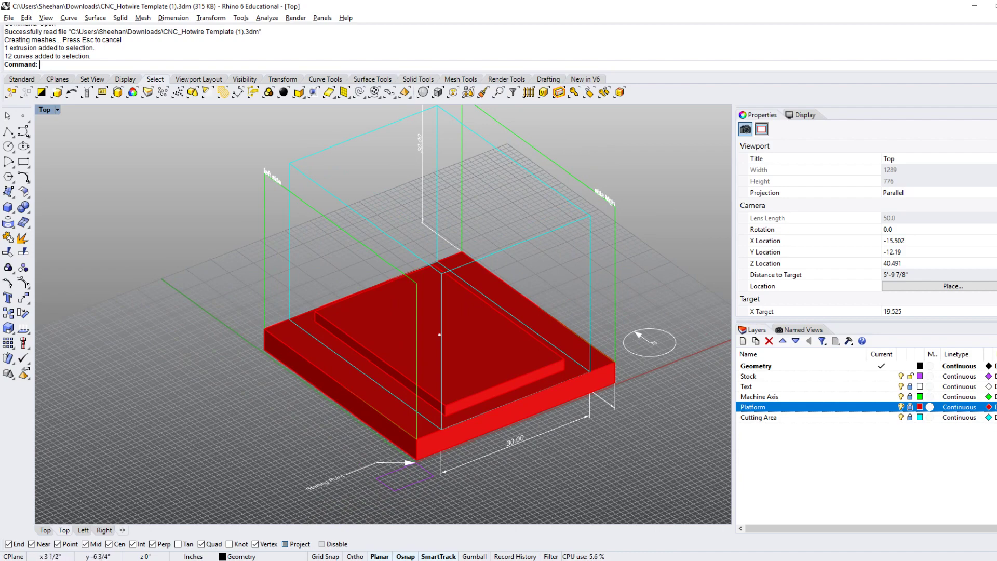
mouse_move(439, 335)
right_down()
mouse_move(431, 373)
mouse_move(447, 343)
right_up()
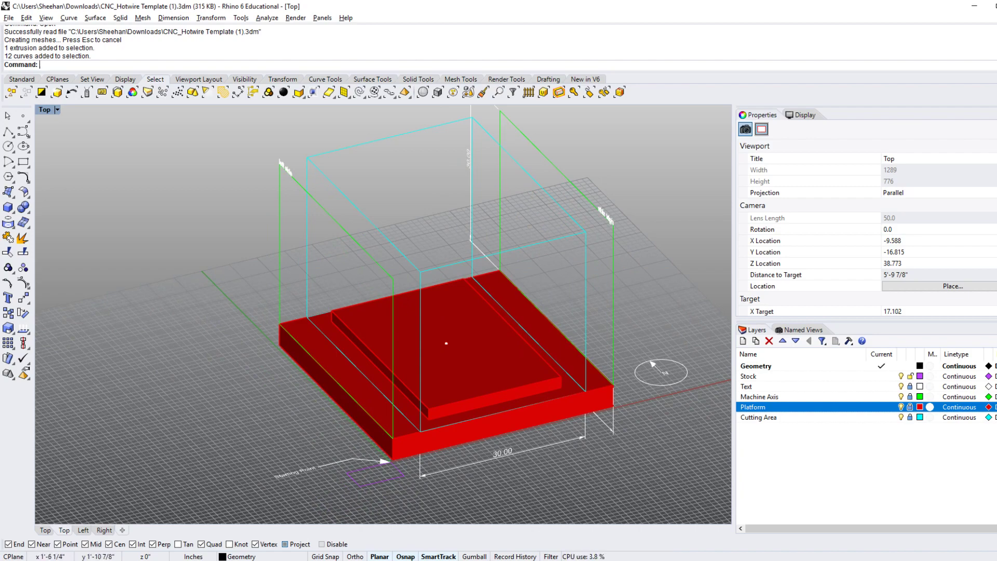
mouse_move(431, 375)
right_down()
mouse_move(450, 372)
mouse_move(460, 353)
mouse_move(441, 391)
right_up()
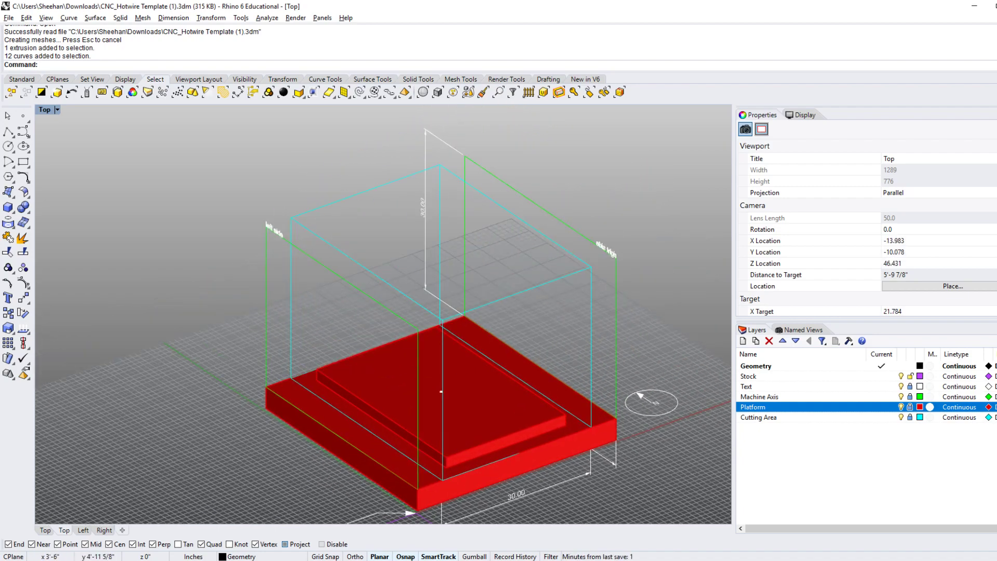
mouse_move(441, 391)
right_down()
mouse_move(450, 387)
mouse_move(448, 339)
right_up()
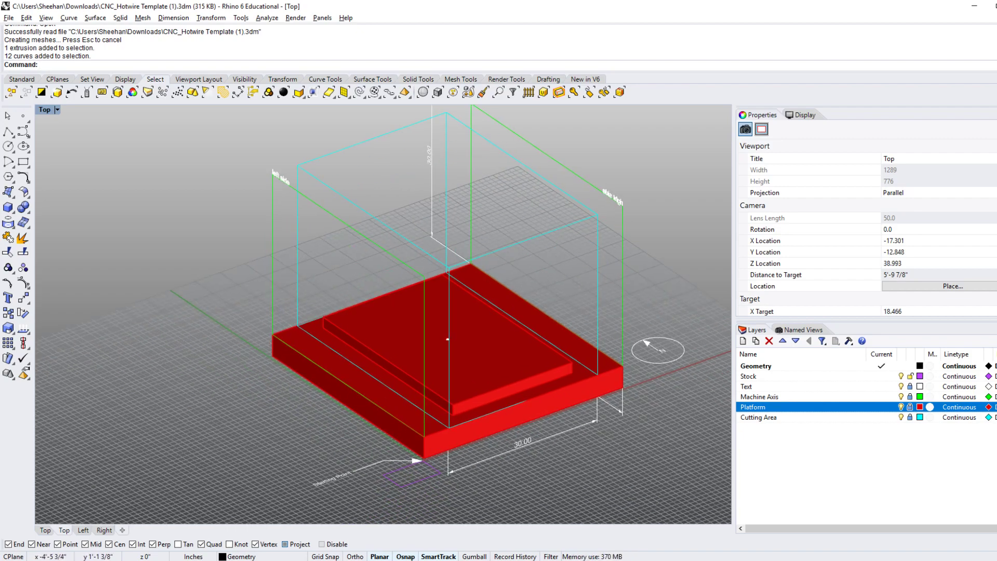
click(83, 530)
right_drag(410, 375, 468, 323)
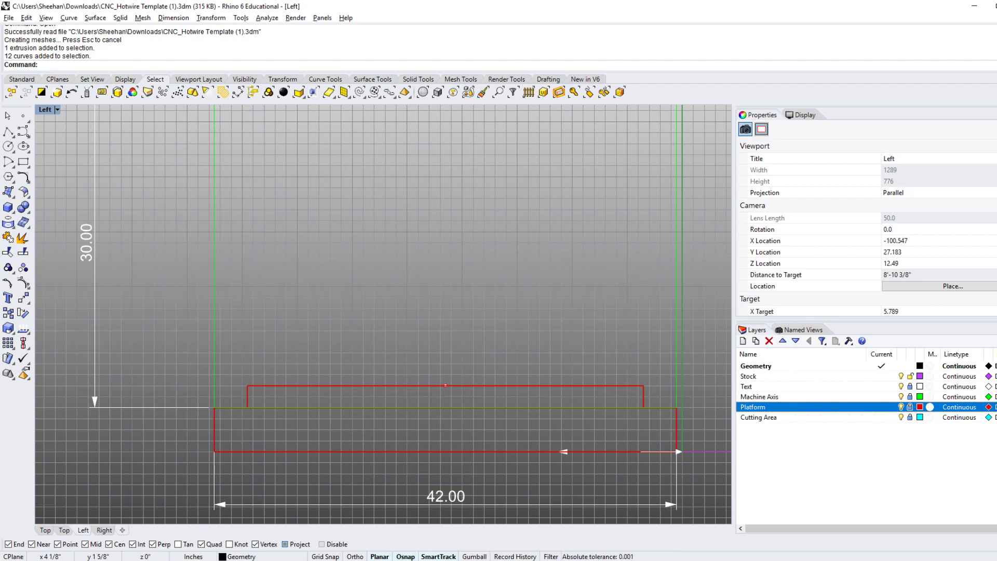
Make Stock the current layer and return to the 3D view of the platform
click(882, 376)
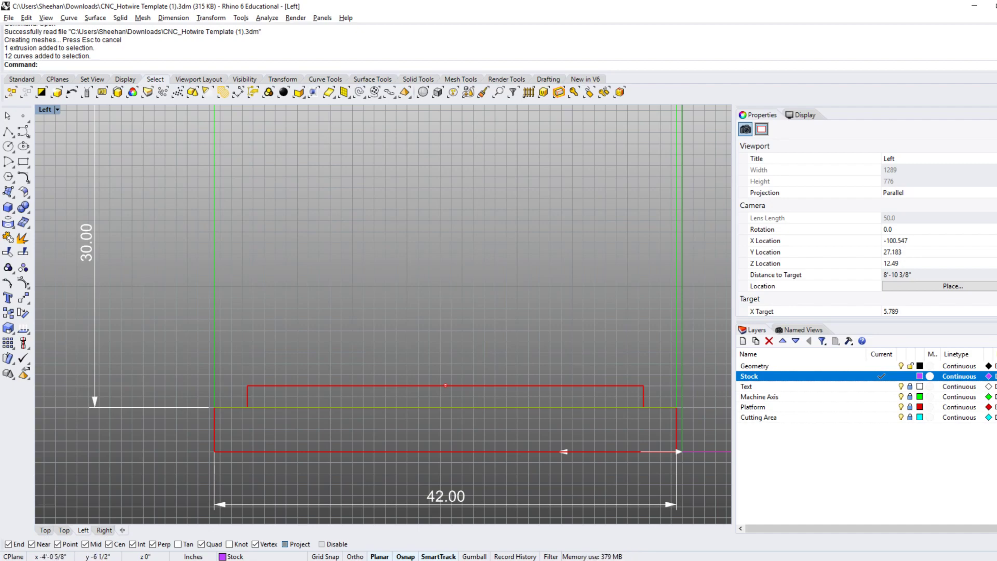
click(64, 530)
mouse_move(430, 369)
shift+right_down()
mouse_move(396, 388)
mouse_move(431, 359)
shift+right_up()
Create a stock box with the Center option at the middle of the raised platform, 8 by 8 inches and 5 inches high
text(box)
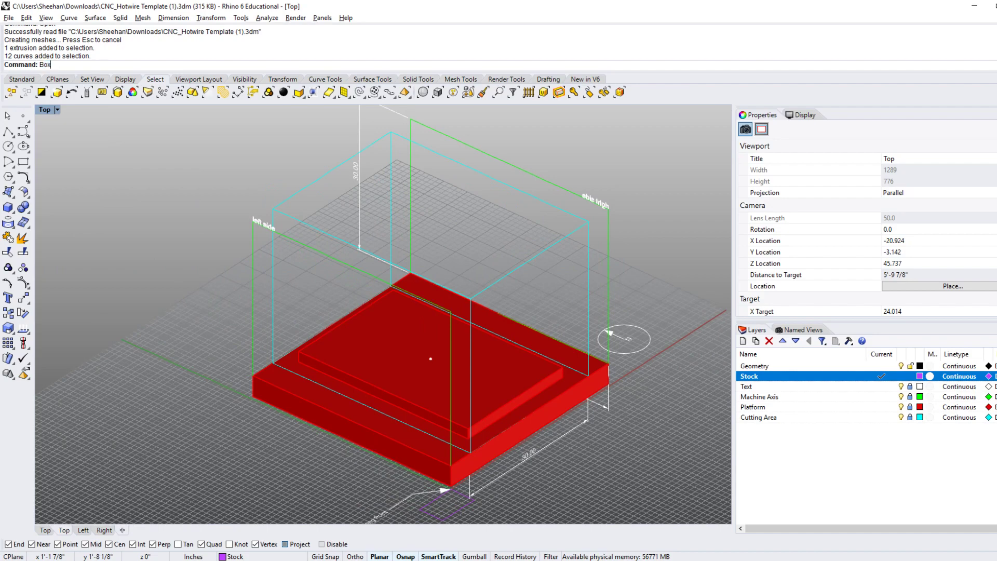
key(Return)
right_drag(408, 431, 439, 388)
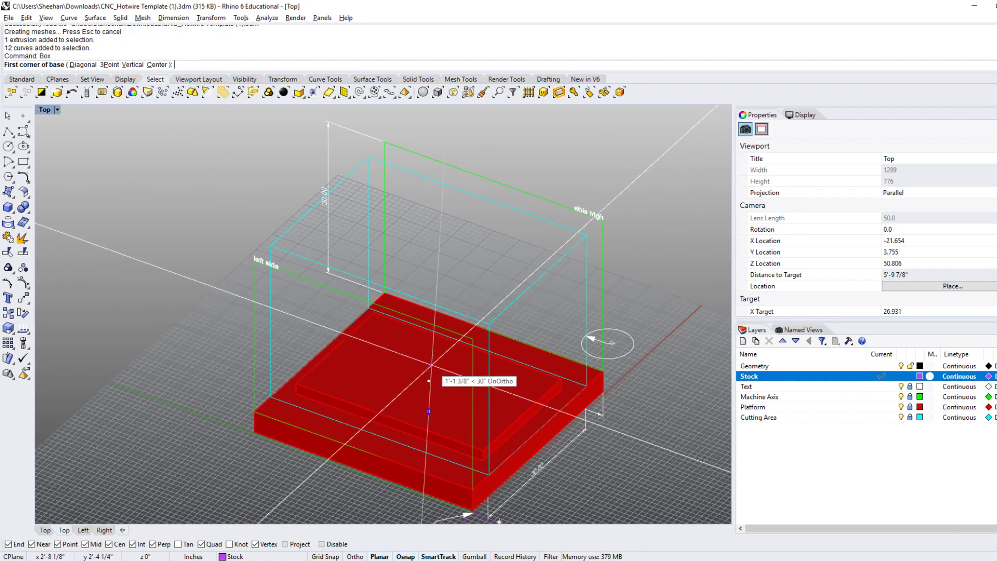
click(157, 64)
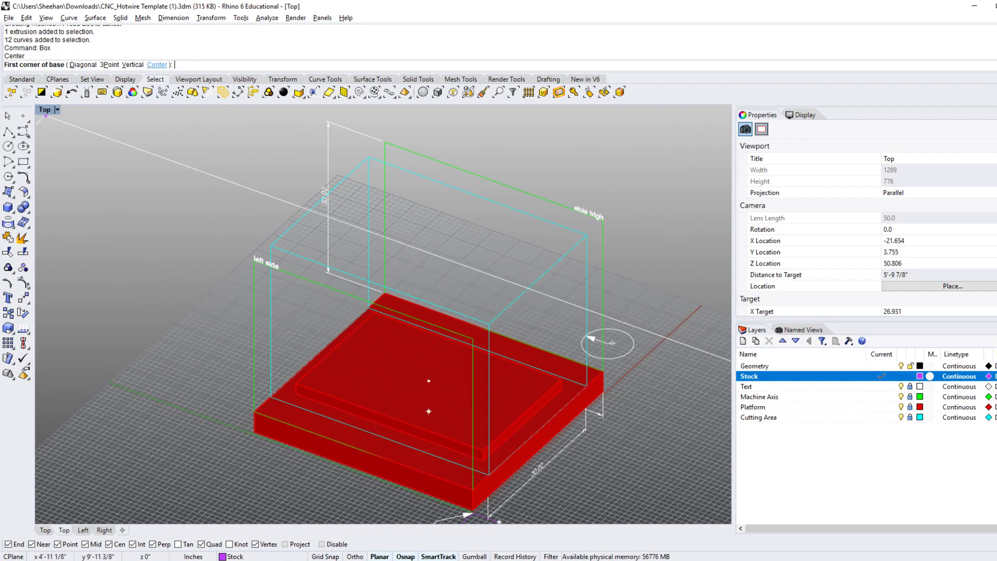
click(429, 411)
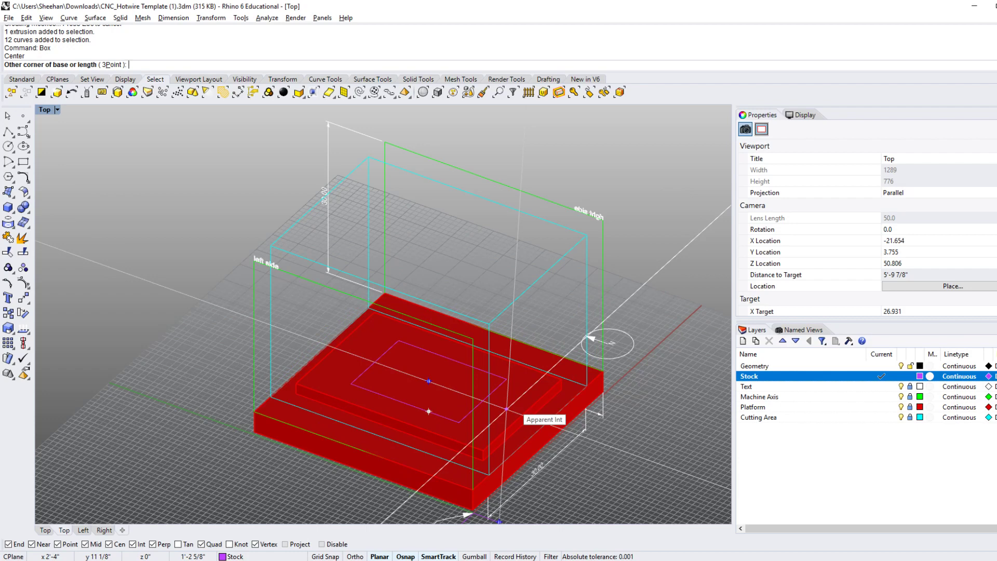
text(8)
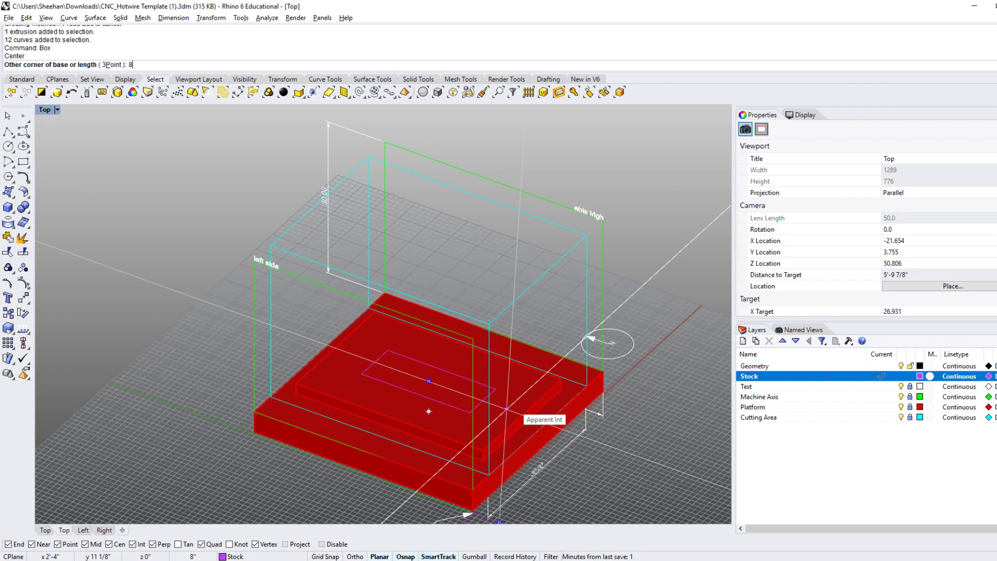
key(Return)
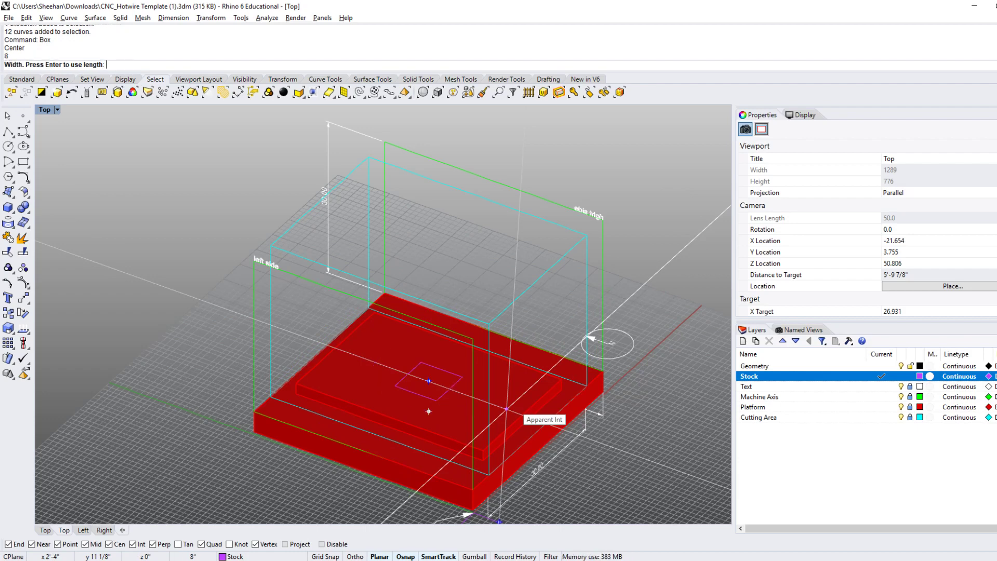
key(Return)
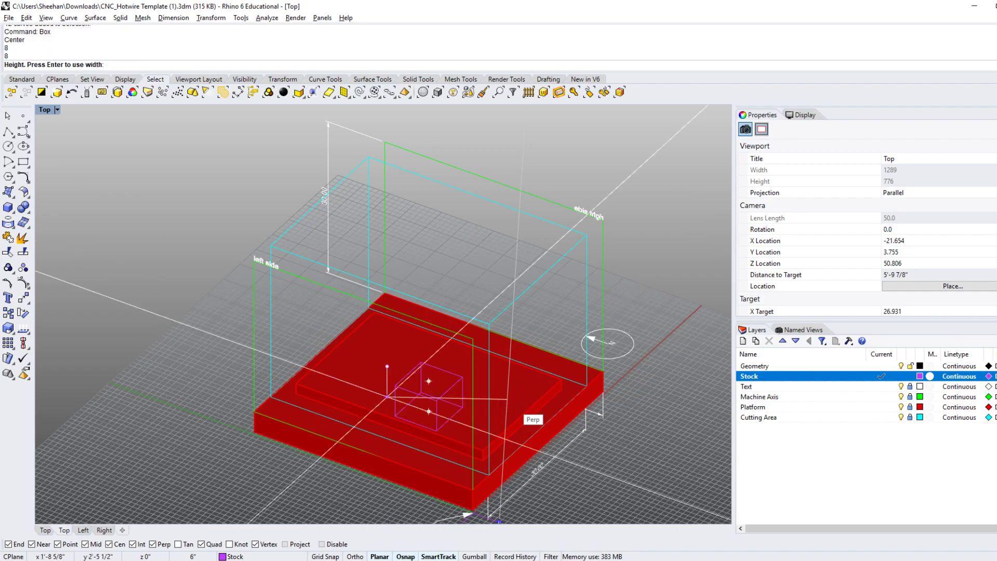
text(5)
key(Return)
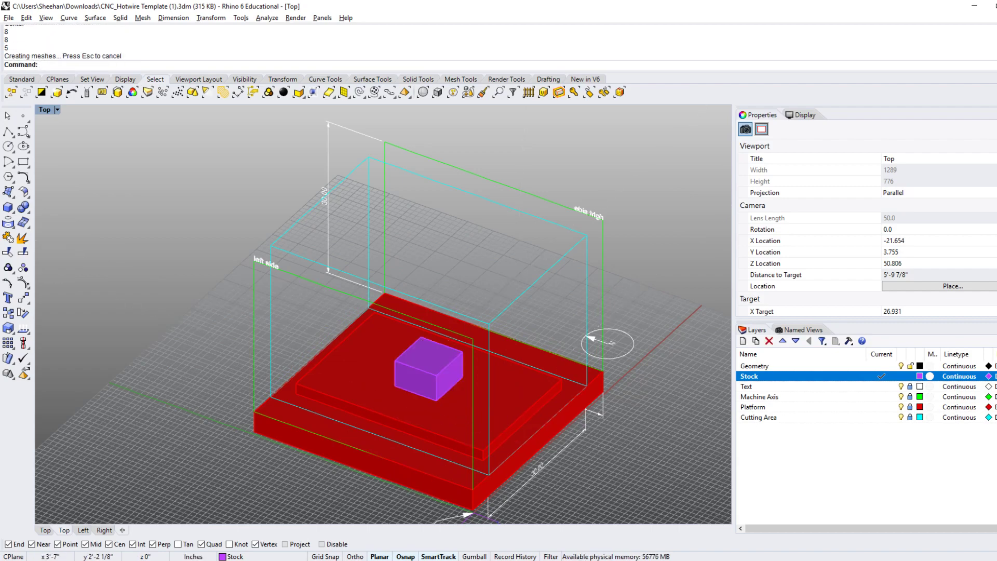
Select the stock block and check its placement on the platform in 3D and in the Left view
right_drag(522, 413, 527, 398)
click(445, 360)
right_drag(460, 372, 431, 359)
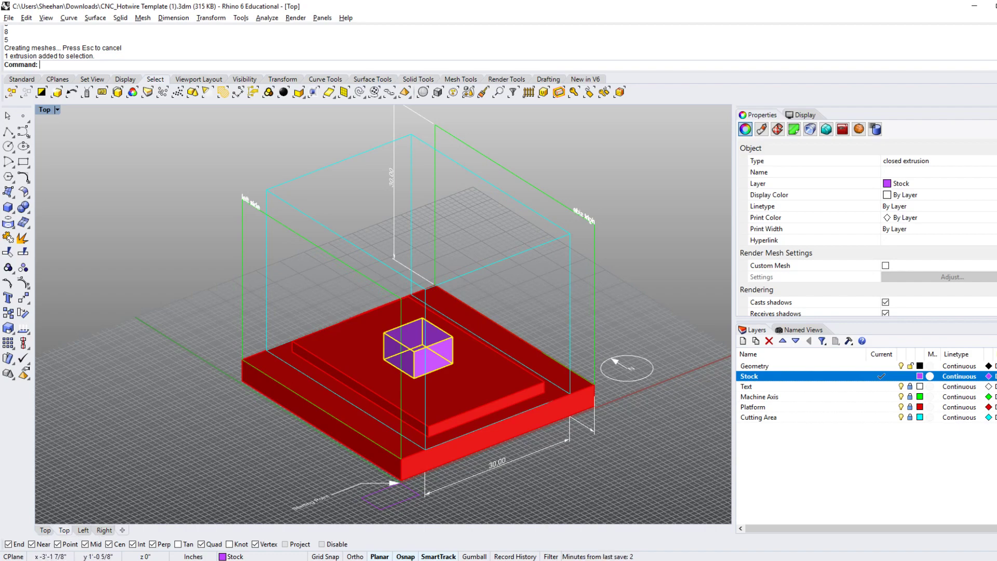
click(83, 530)
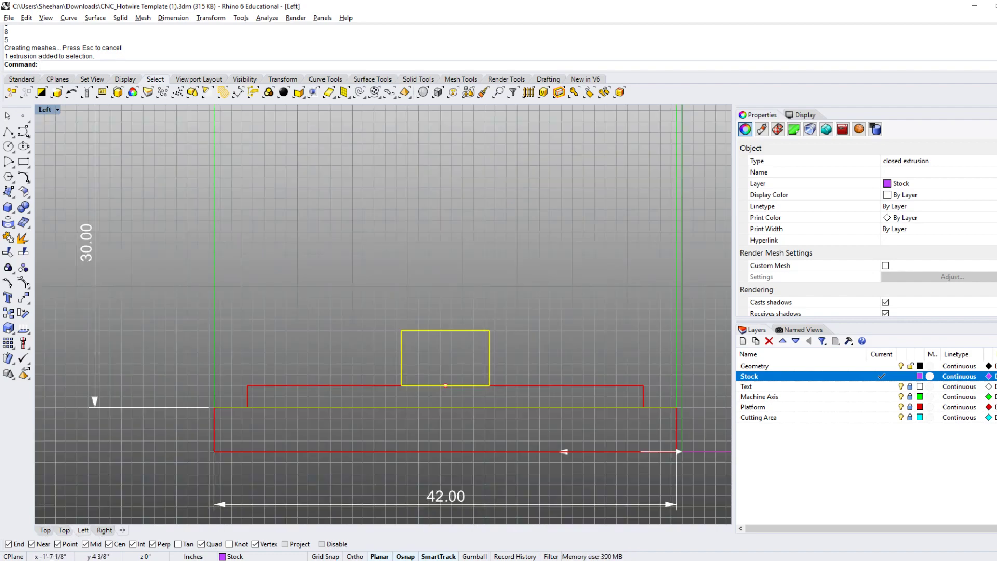
key(Escape)
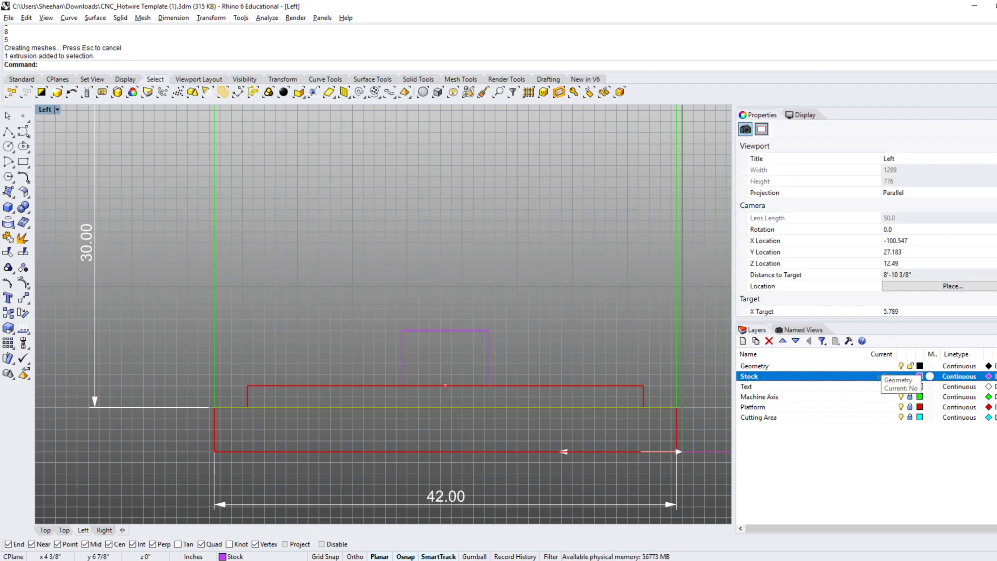
Make Geometry the current layer and frame the stock block closely in the Left view
click(881, 376)
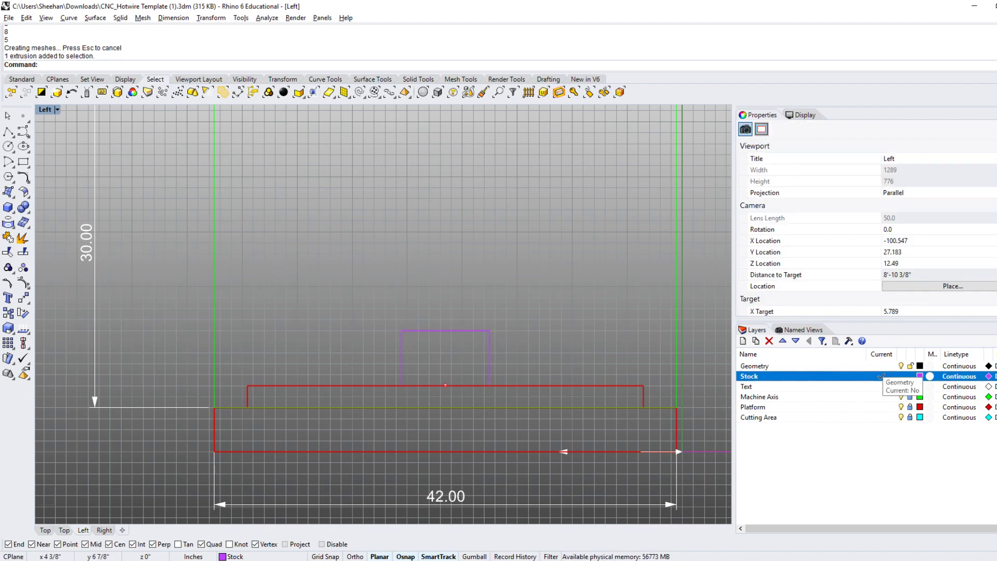
click(882, 365)
scroll(223, 433, up, 2)
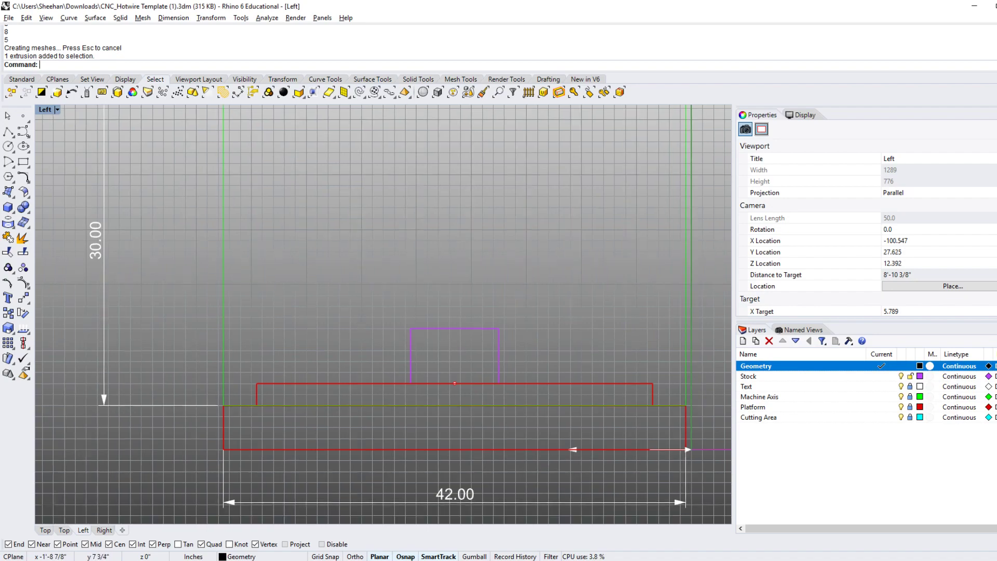
scroll(223, 434, up, 1)
scroll(470, 380, up, 3)
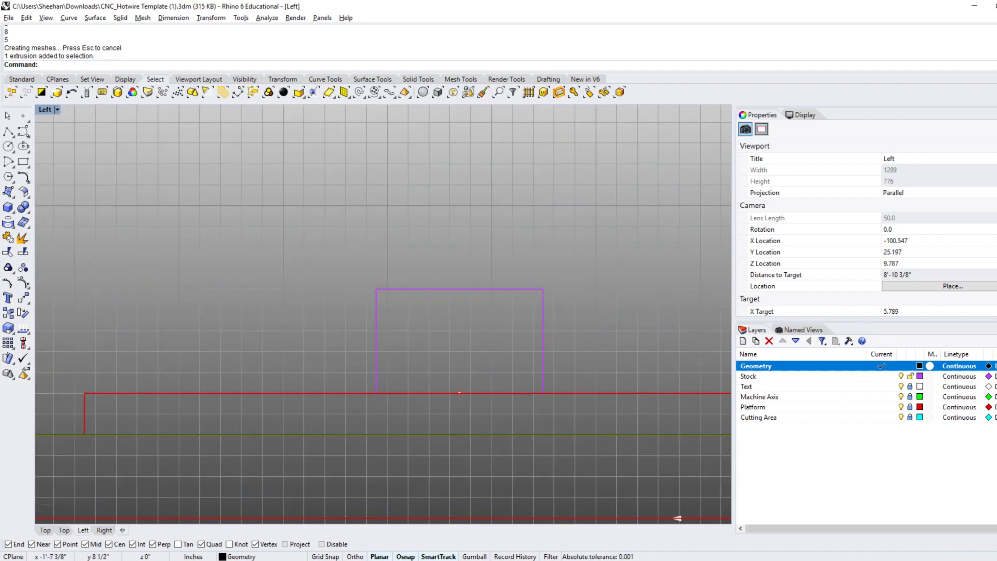
Draw a horizontal line 4 inches long above the stock block in the Left view
key(Right)
key(Right)
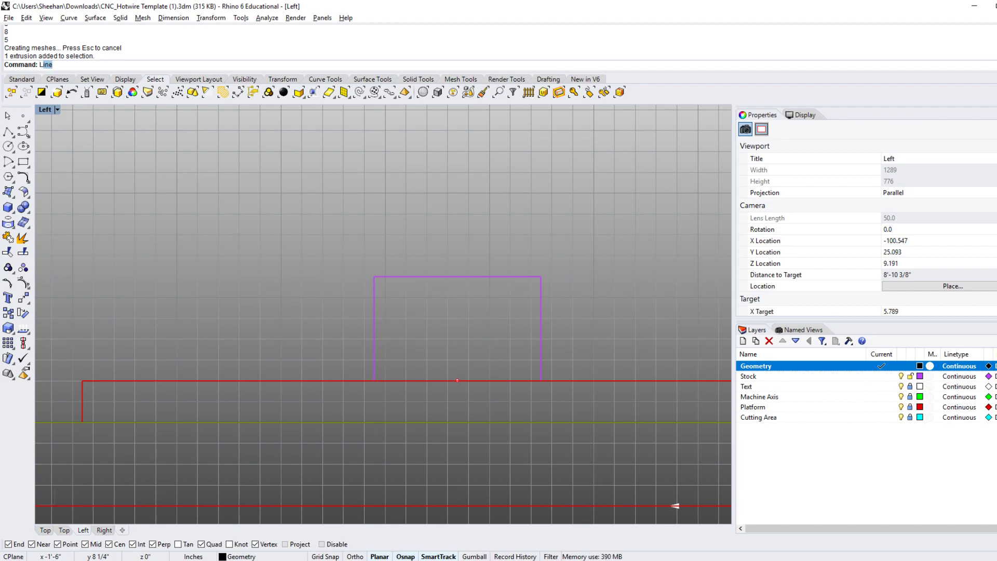
key(Return)
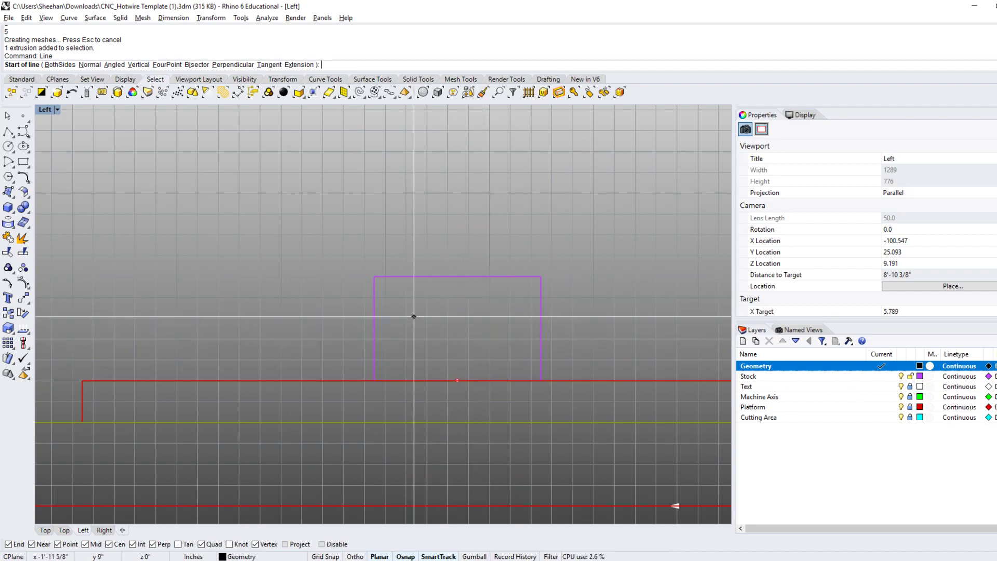
click(64, 530)
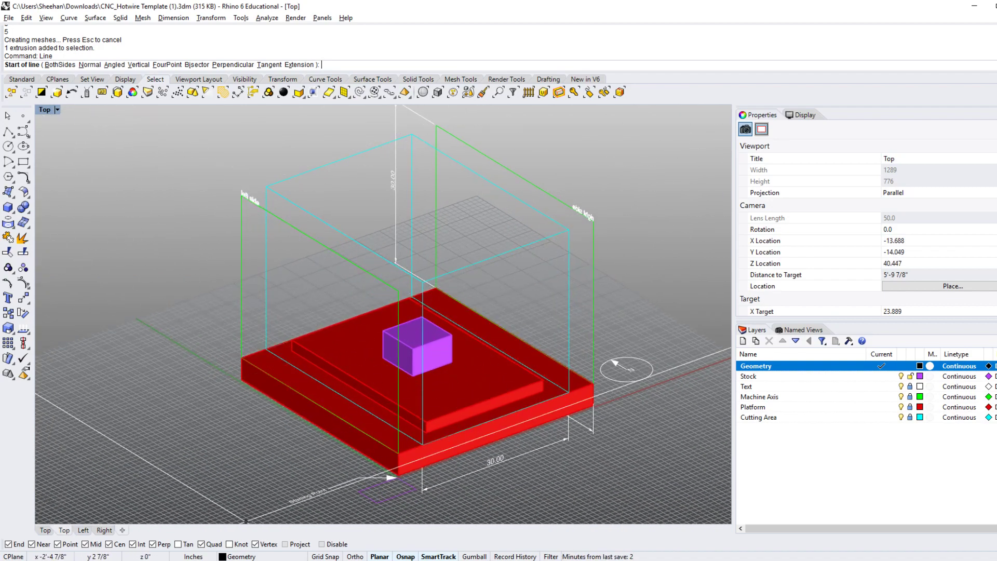
click(83, 530)
scroll(432, 291, down, 13)
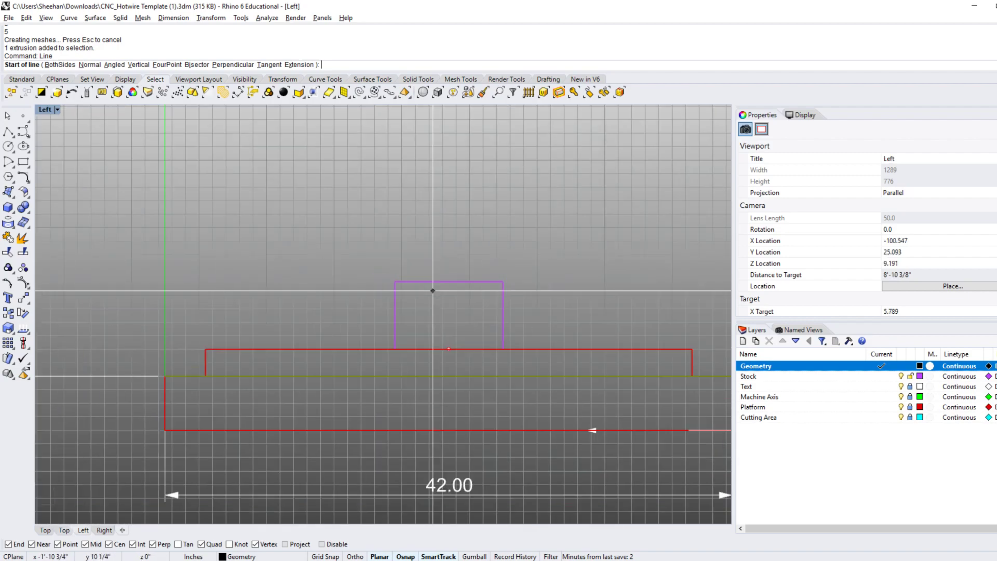
scroll(446, 346, up, 10)
scroll(463, 350, up, 4)
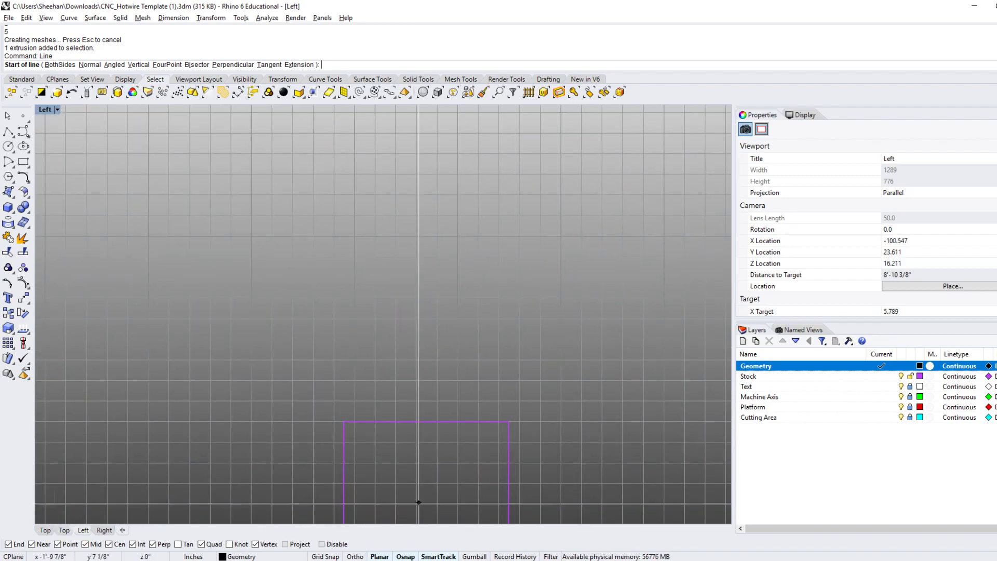
click(480, 271)
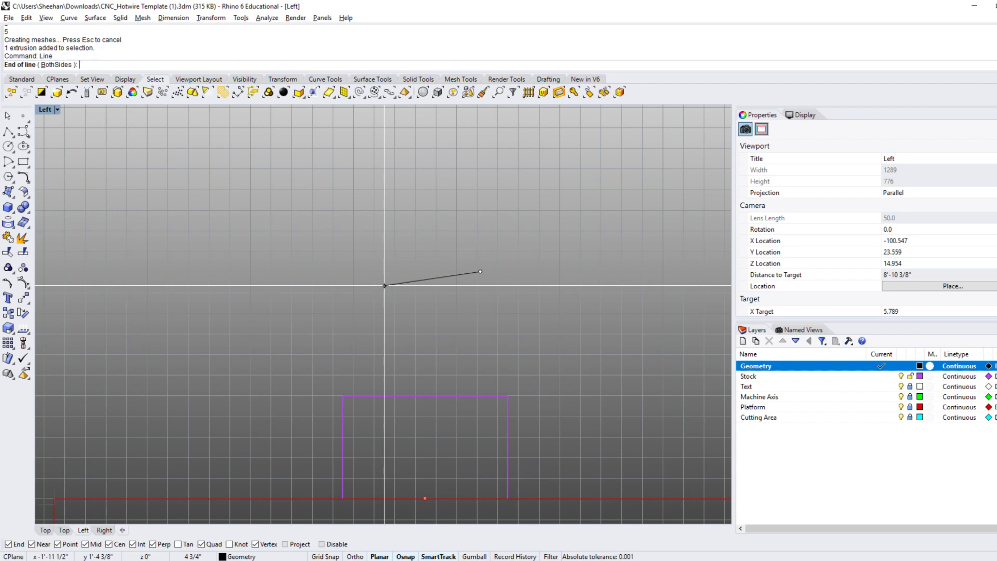
text(4)
key(Return)
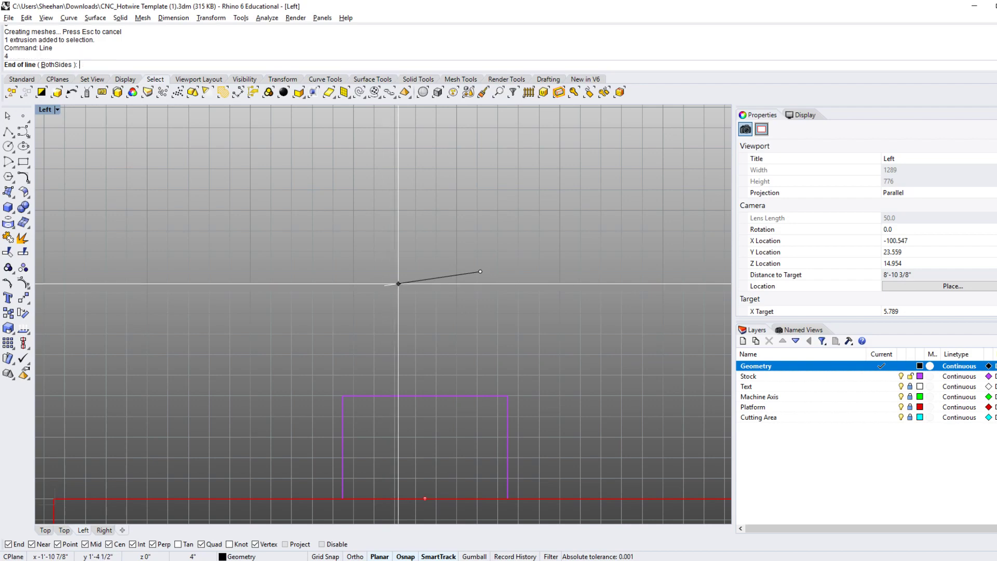
shift+click(480, 272)
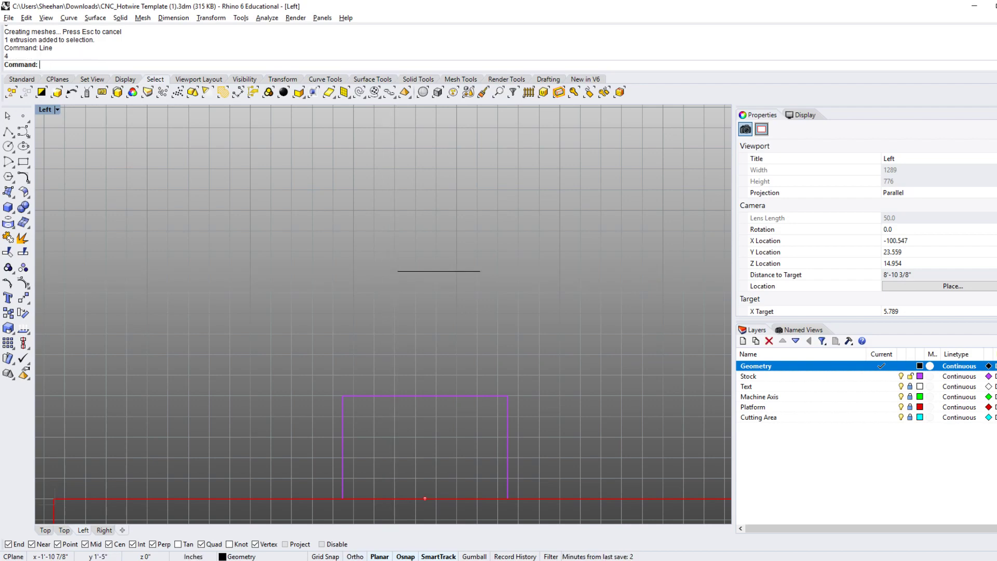
Rotate a copy of the horizontal line 120 degrees about its left endpoint, keeping the original
right_drag(483, 319, 514, 329)
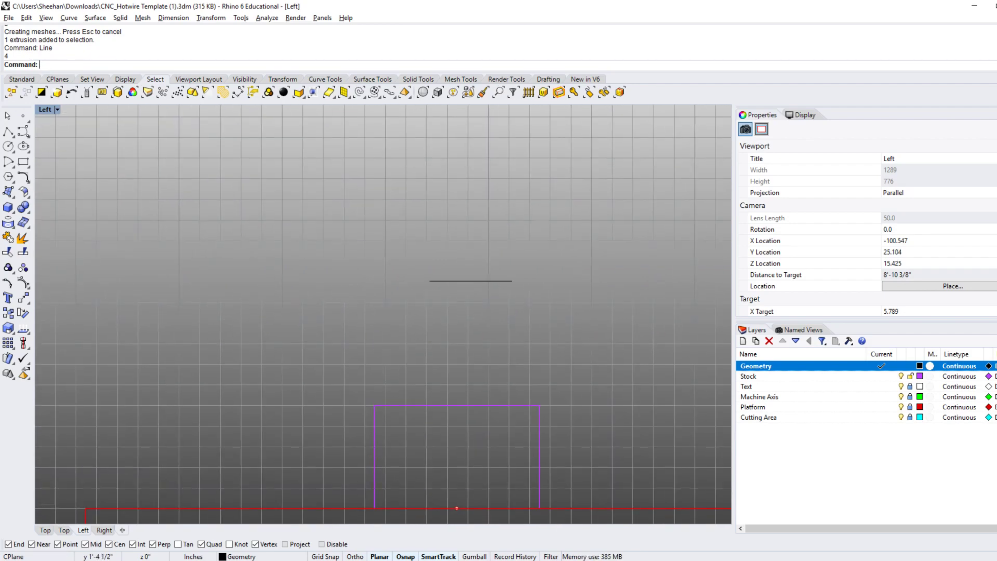
drag(482, 241, 434, 297)
right_drag(458, 297, 451, 326)
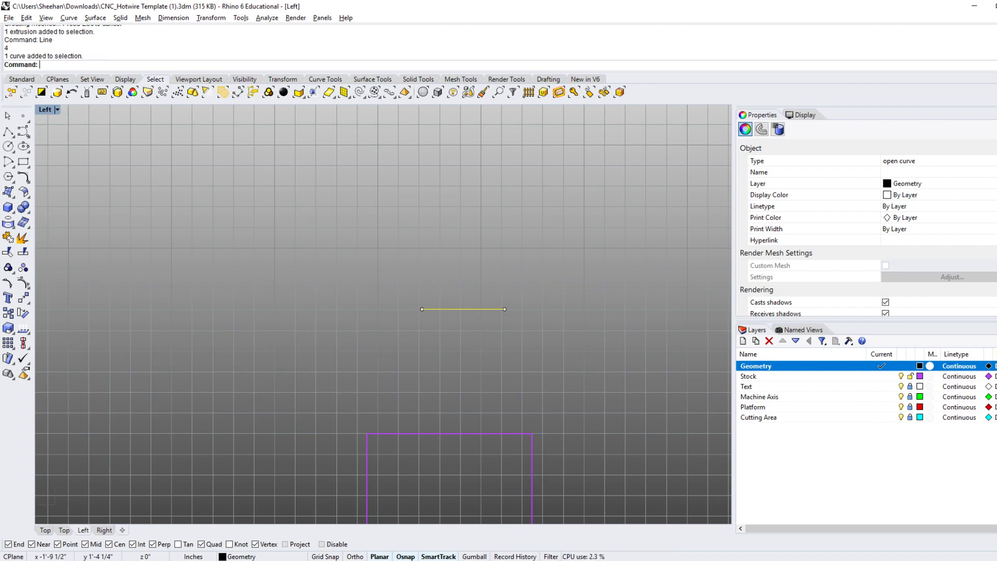
text(Rotate)
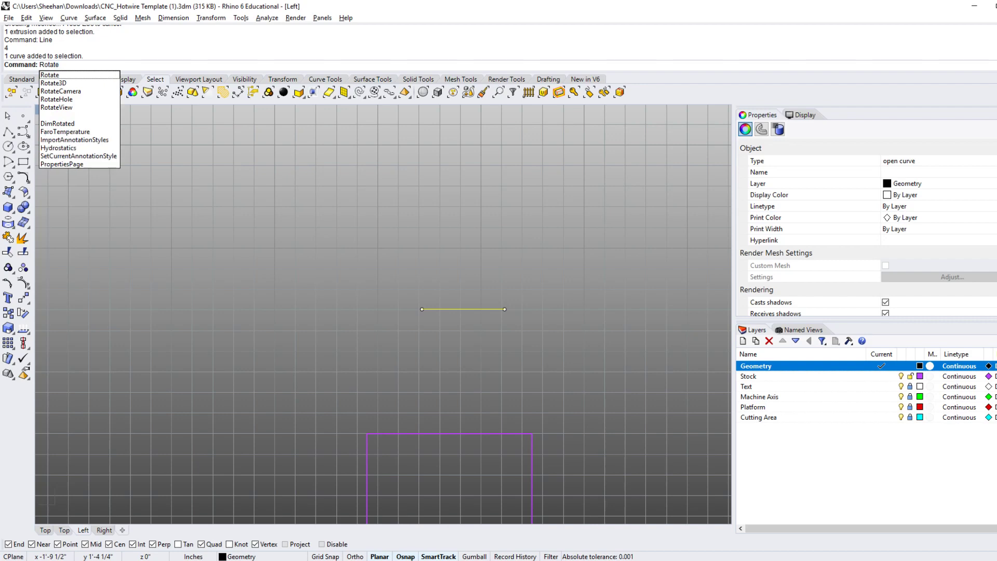
key(Return)
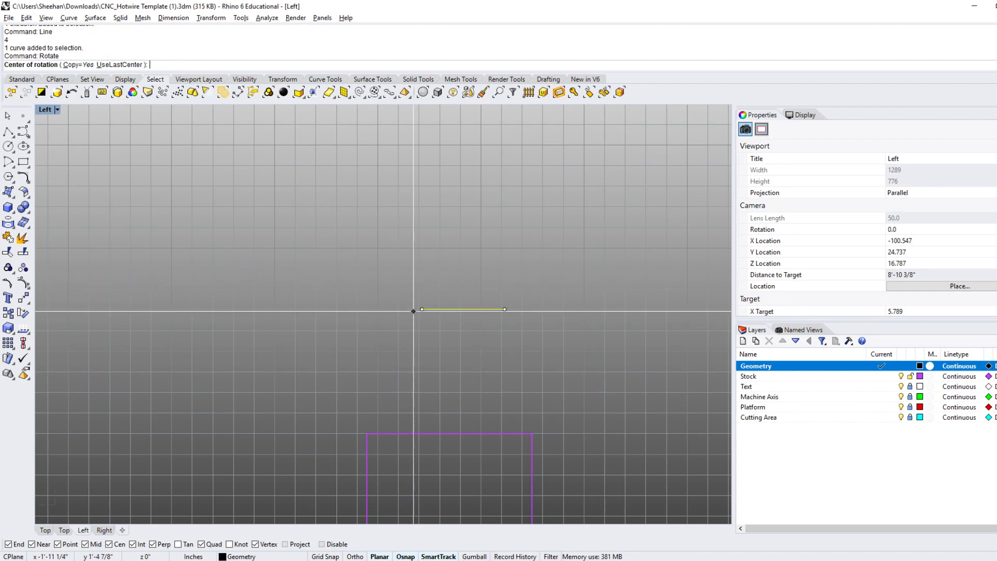
click(422, 309)
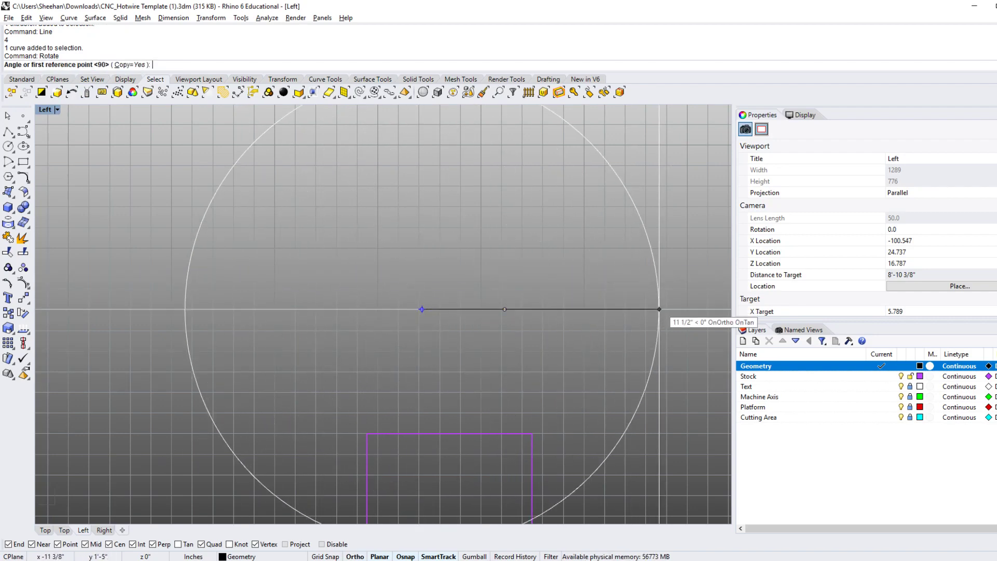
click(660, 309)
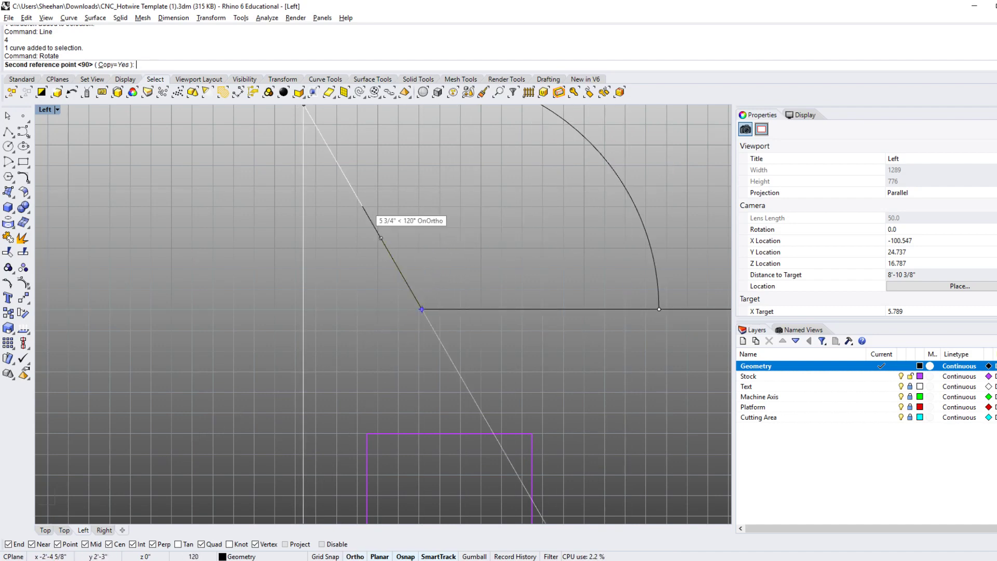
key(F8)
text(120)
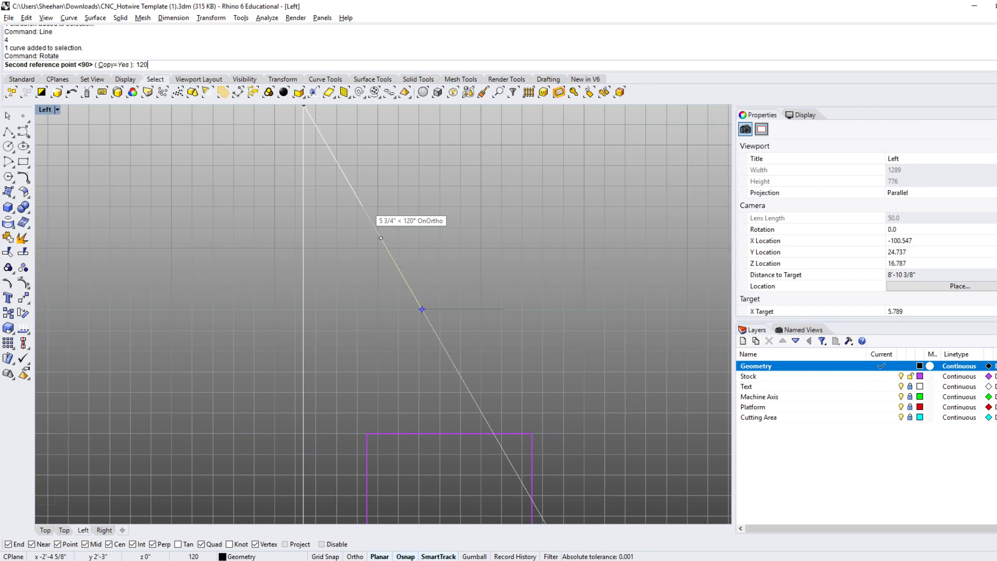
key(Return)
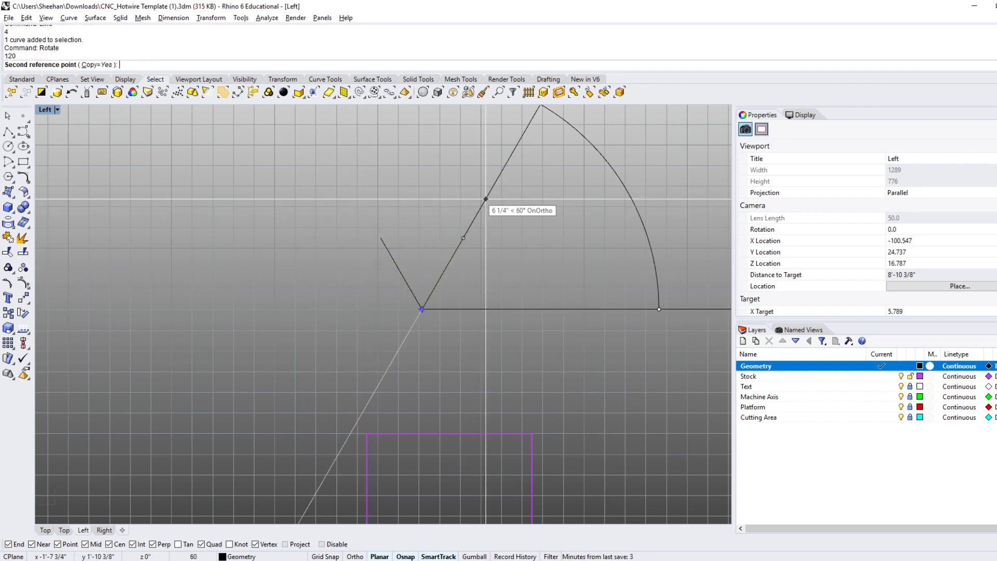
key(Return)
key(Escape)
Copy the slanted line from its lower endpoint to the right endpoint of the horizontal line
right_drag(437, 269, 438, 311)
scroll(401, 312, down, 1)
click(408, 319)
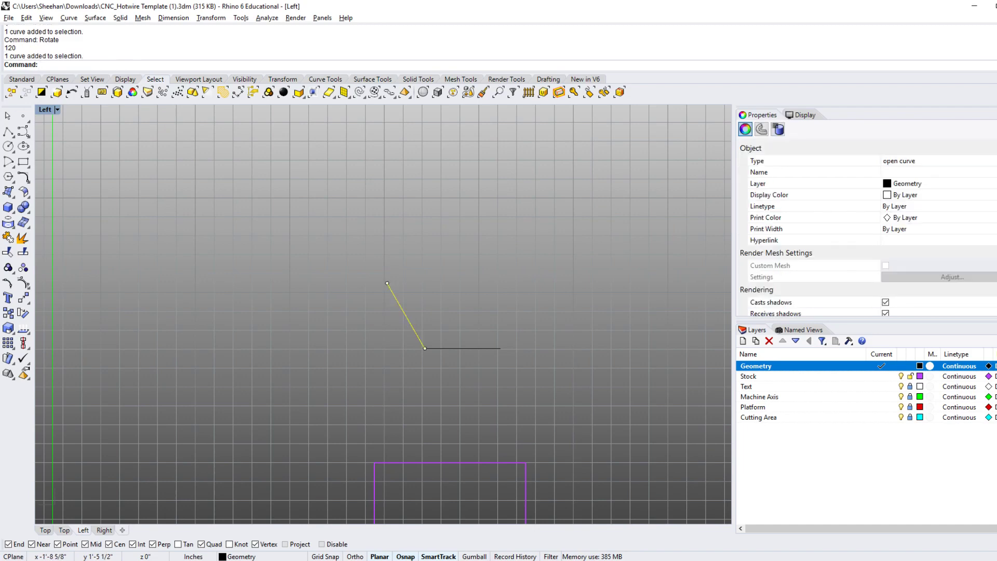
text(copy)
key(Return)
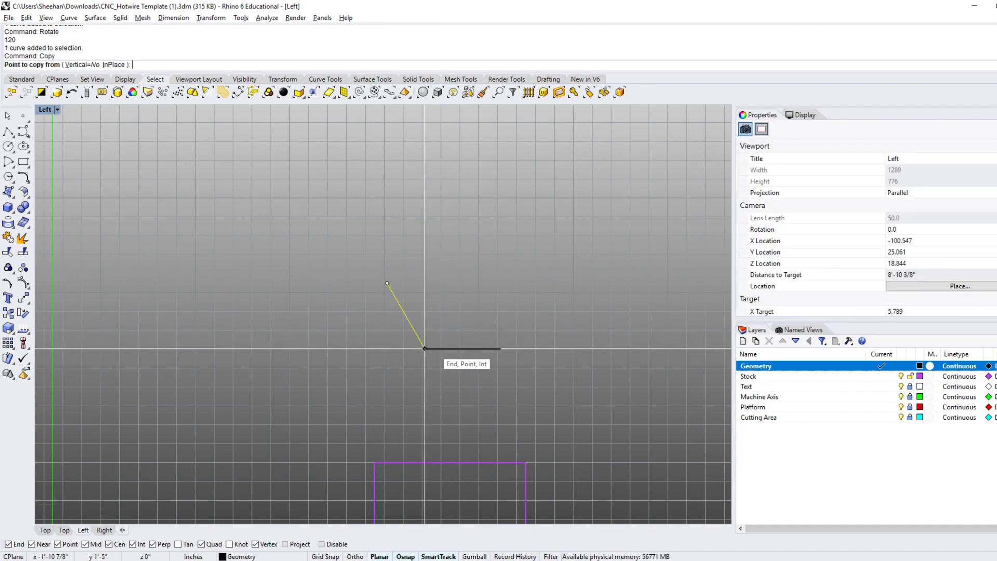
click(425, 348)
click(501, 348)
key(Return)
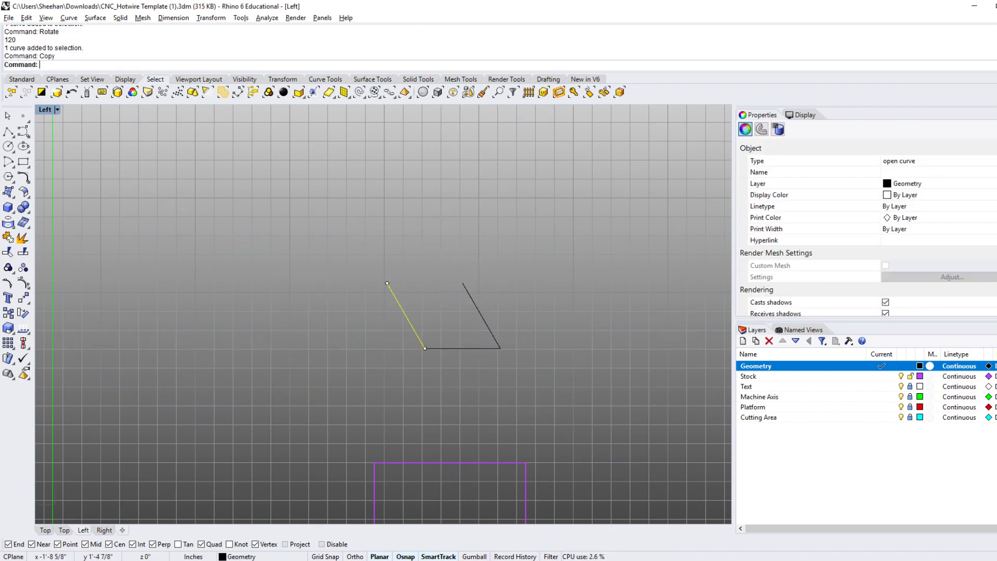
Copy the horizontal line to the upper endpoint of the left slanted line to close the rhombus
click(454, 348)
key(Return)
click(425, 348)
click(387, 283)
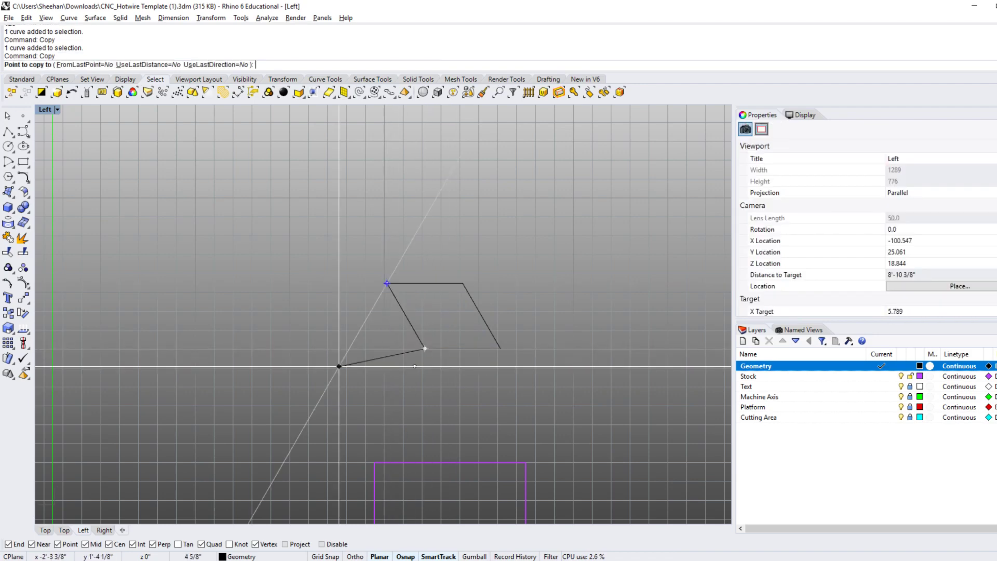
key(Return)
right_drag(387, 283, 380, 251)
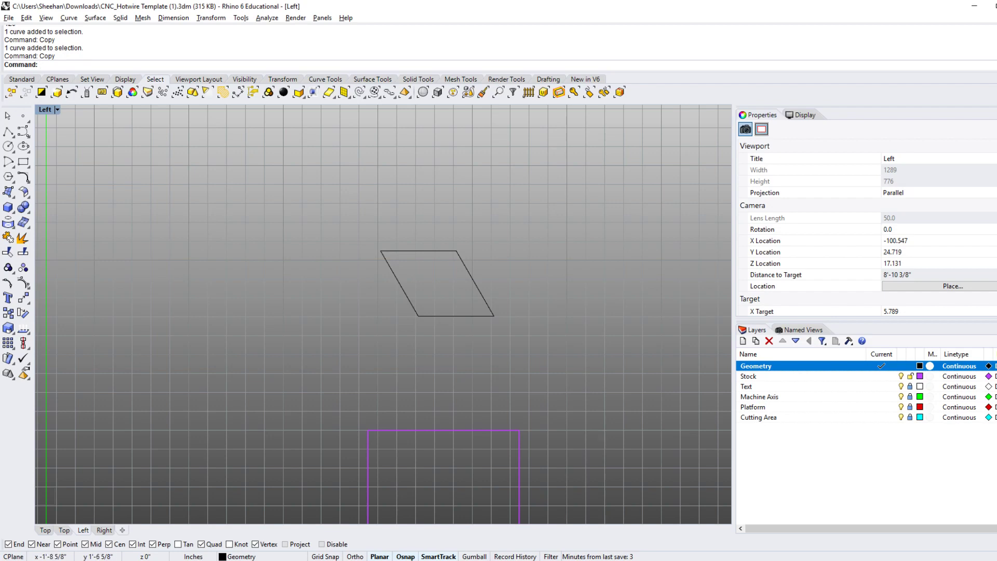
Join the four rhombus lines into one closed curve
drag(329, 196, 553, 317)
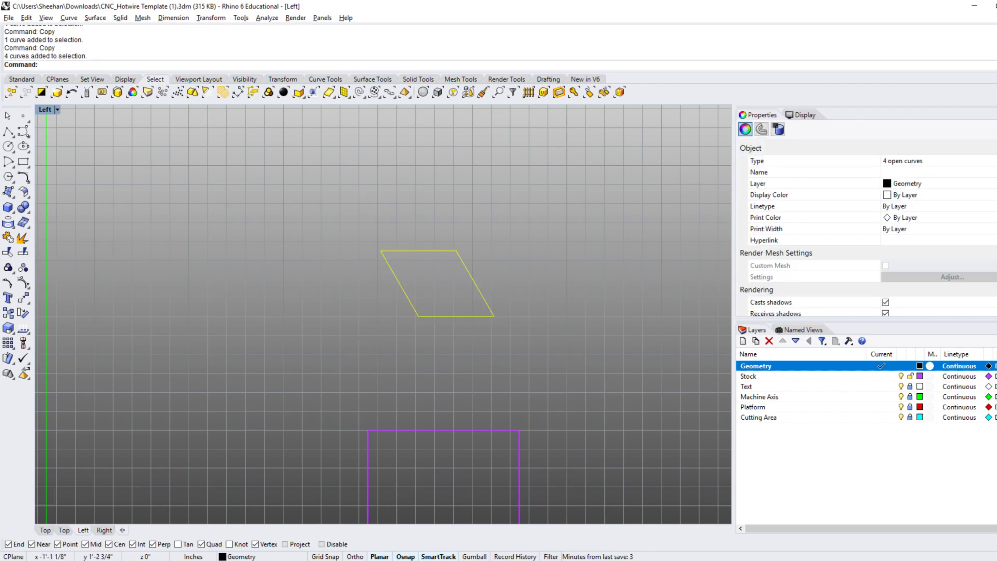
text(join)
key(Return)
right_drag(553, 318, 558, 292)
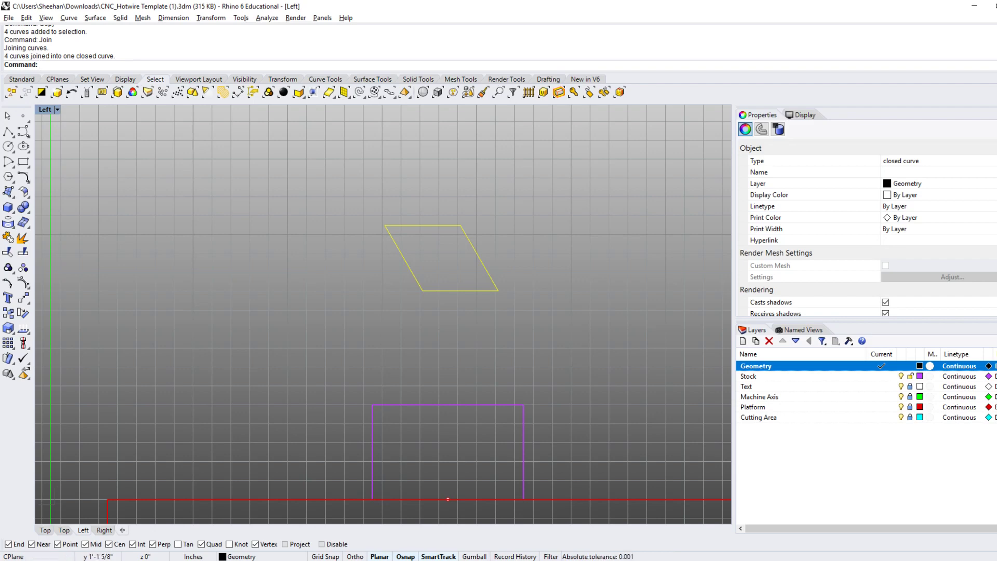
Move the rhombus by its centre to the midpoint of the stock block's base, with Project snapping on
right_drag(492, 267, 501, 220)
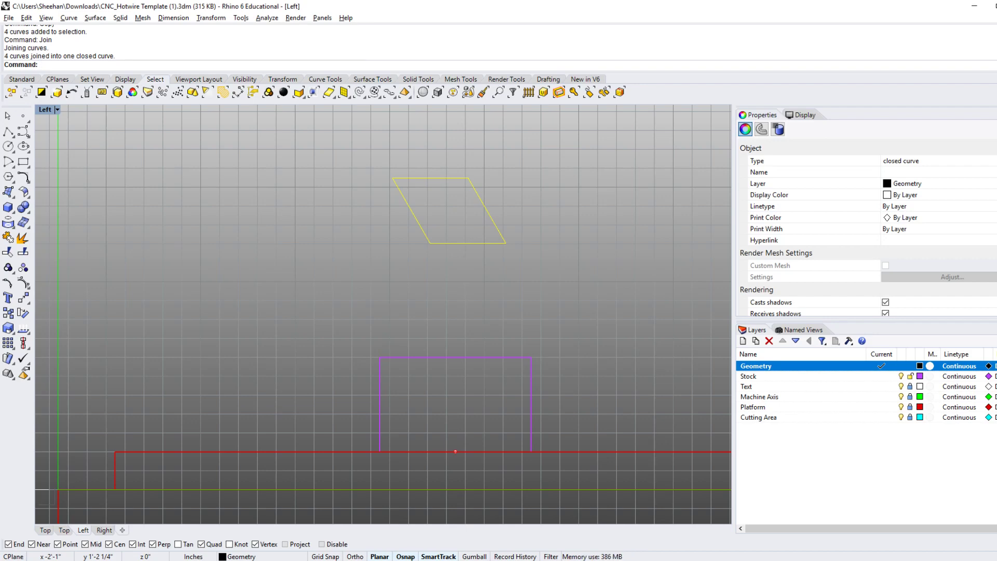
text(Move)
key(Return)
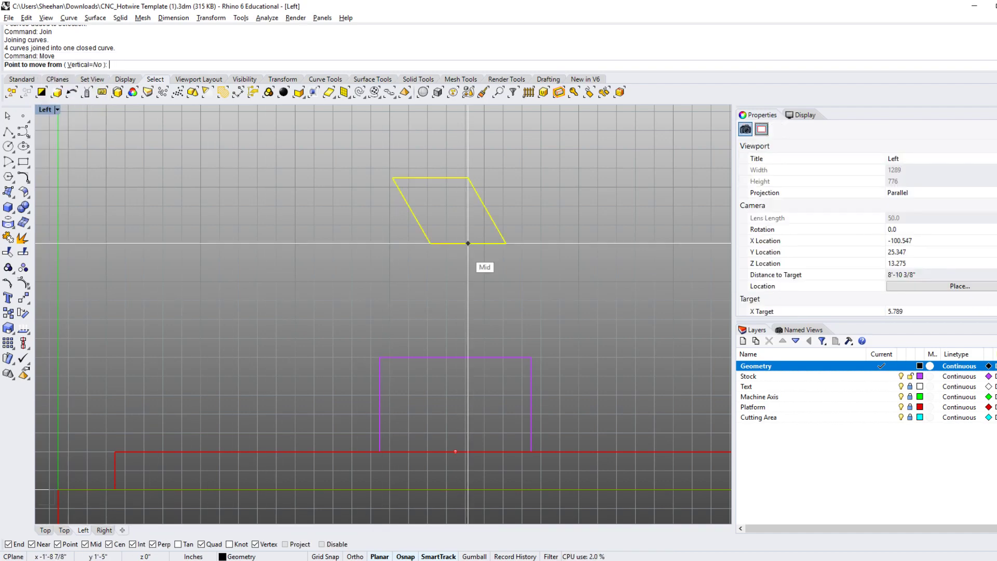
scroll(447, 224, up, 3)
click(449, 202)
scroll(540, 213, down, 5)
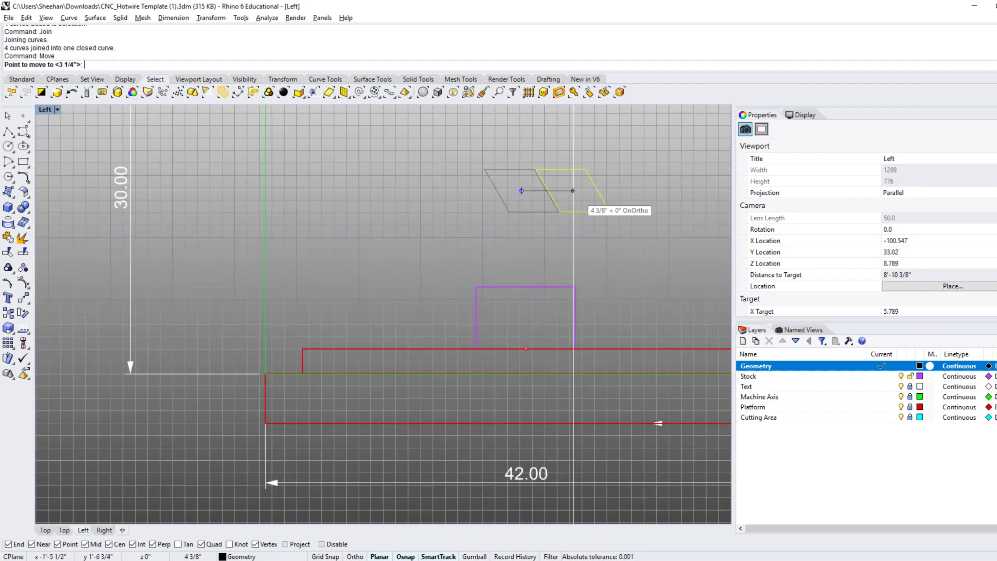
scroll(571, 353, up, 3)
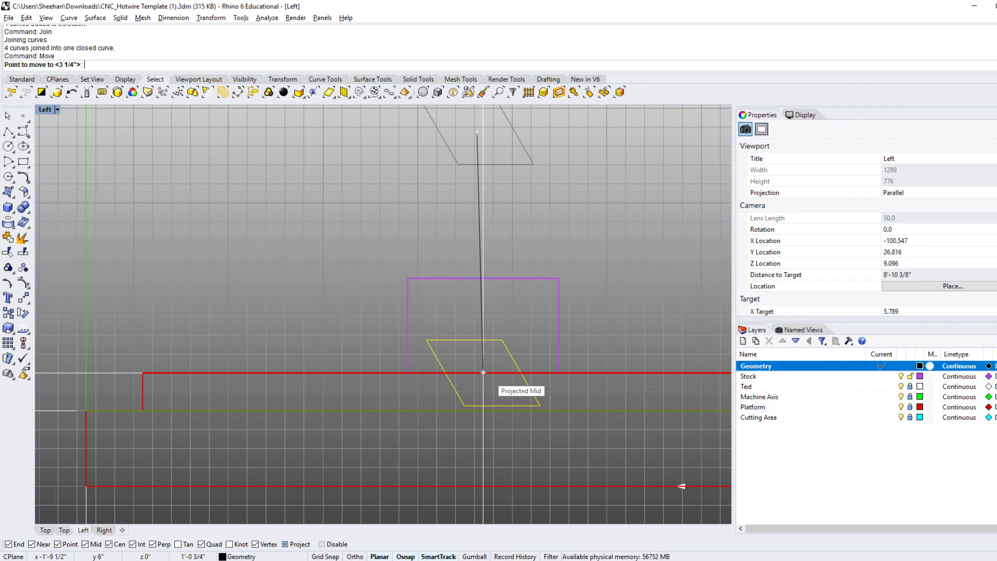
click(483, 372)
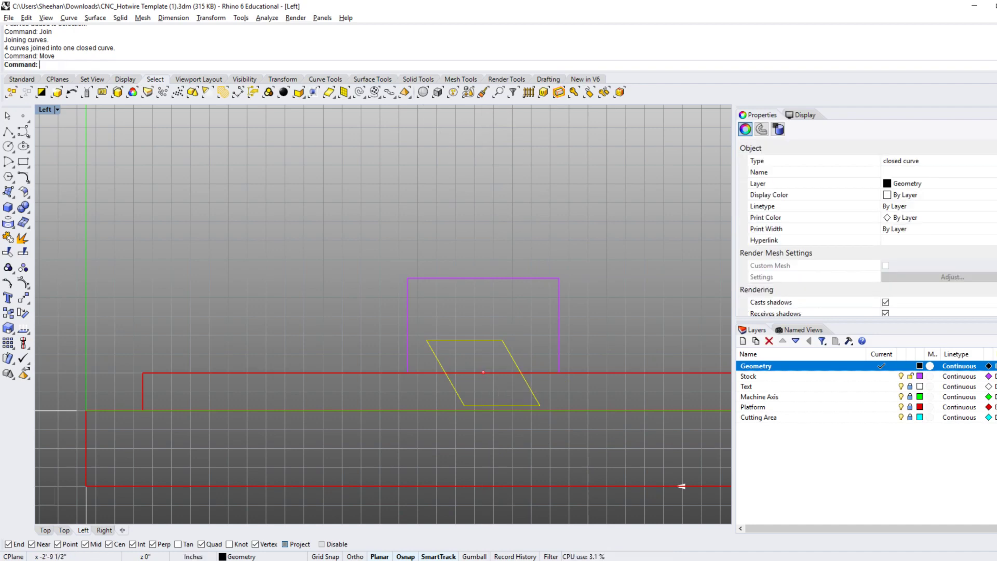
Check the rhombus position in the 3D view with the display mode set to Wireframe, and return to the Left view
click(64, 531)
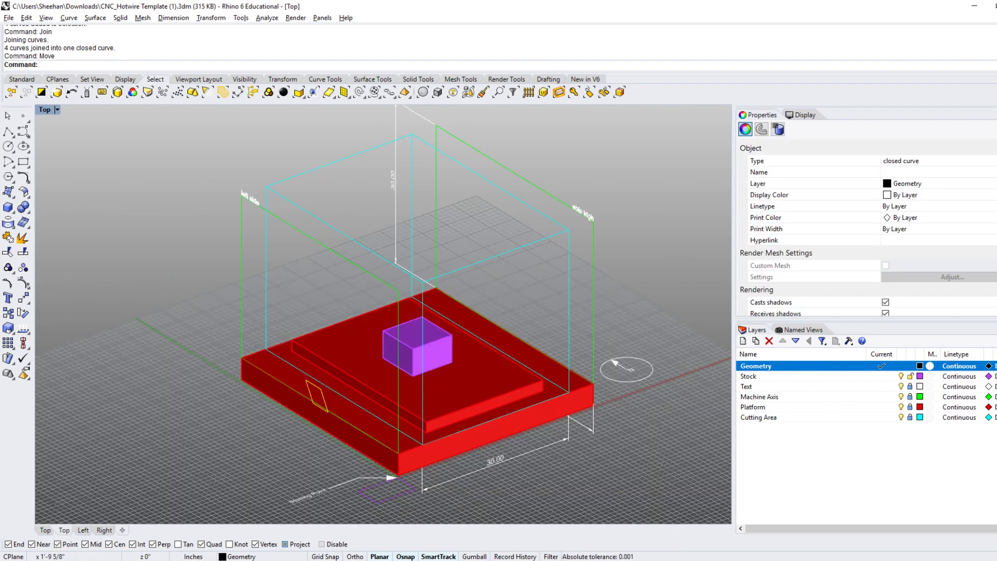
key(ctrl+alt+w)
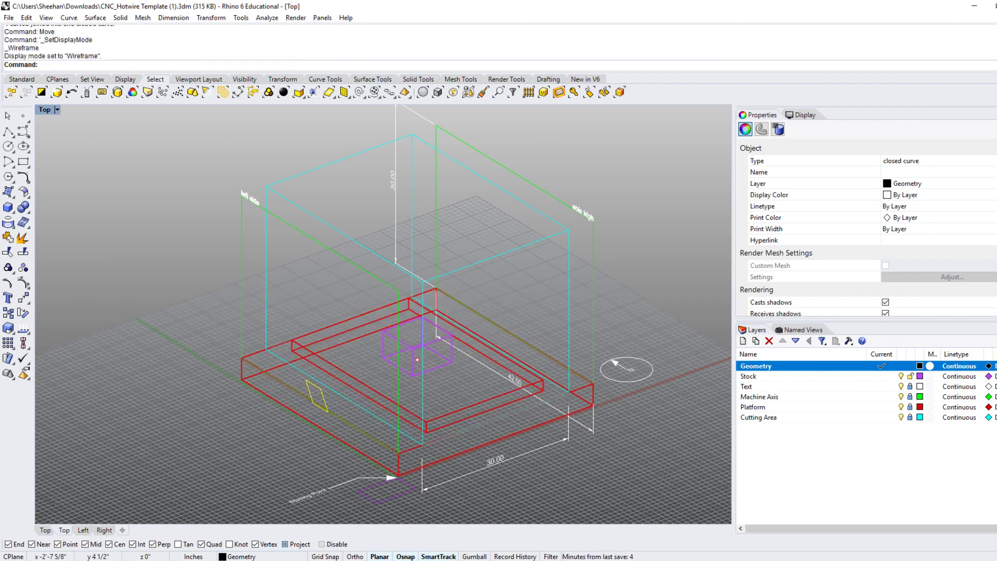
click(83, 531)
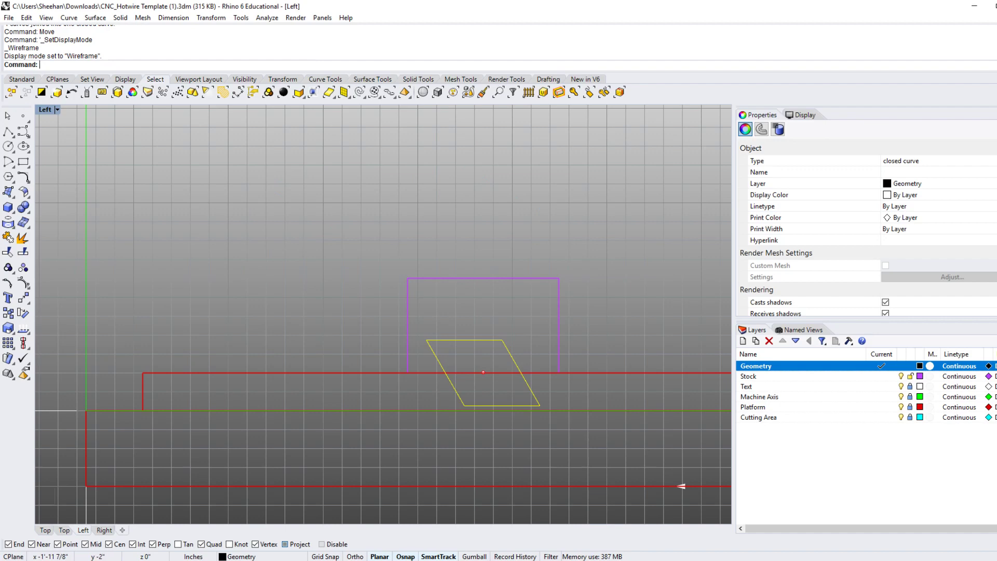
Move the rhombus straight up from its upper corner so its upper edge lies on the stock block's top edge
scroll(382, 382, down, 4)
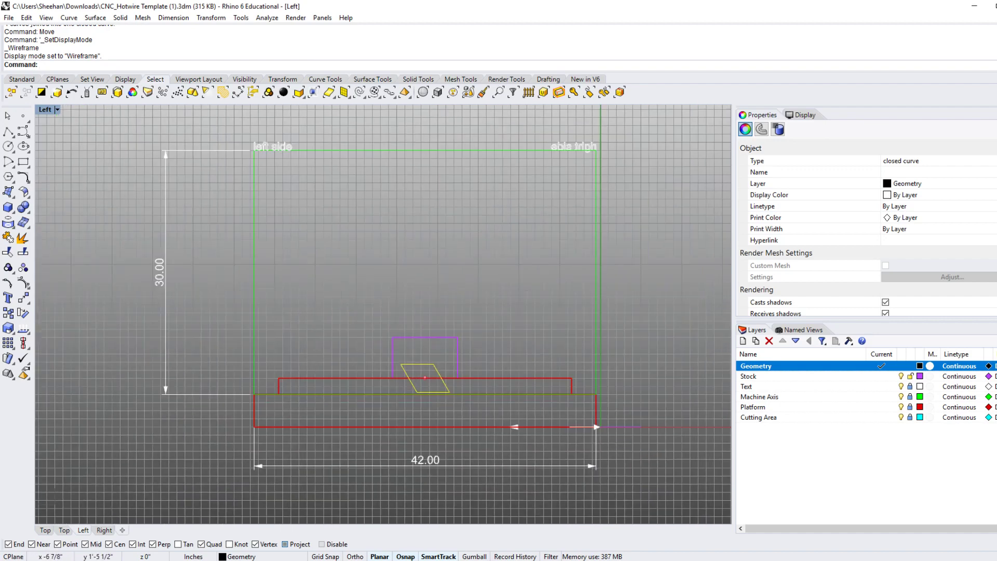
scroll(437, 390, up, 2)
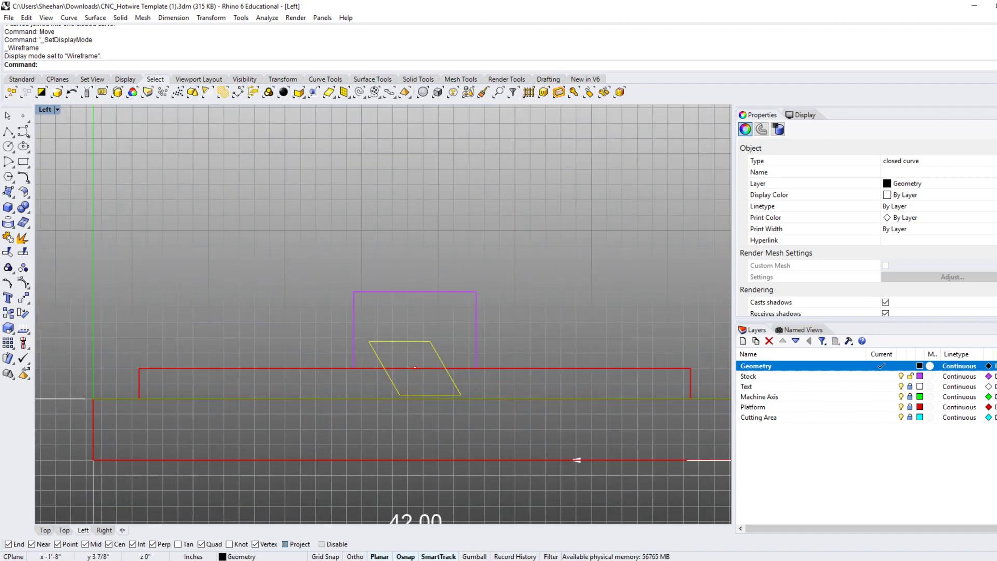
scroll(474, 325, up, 1)
text(M)
key(Return)
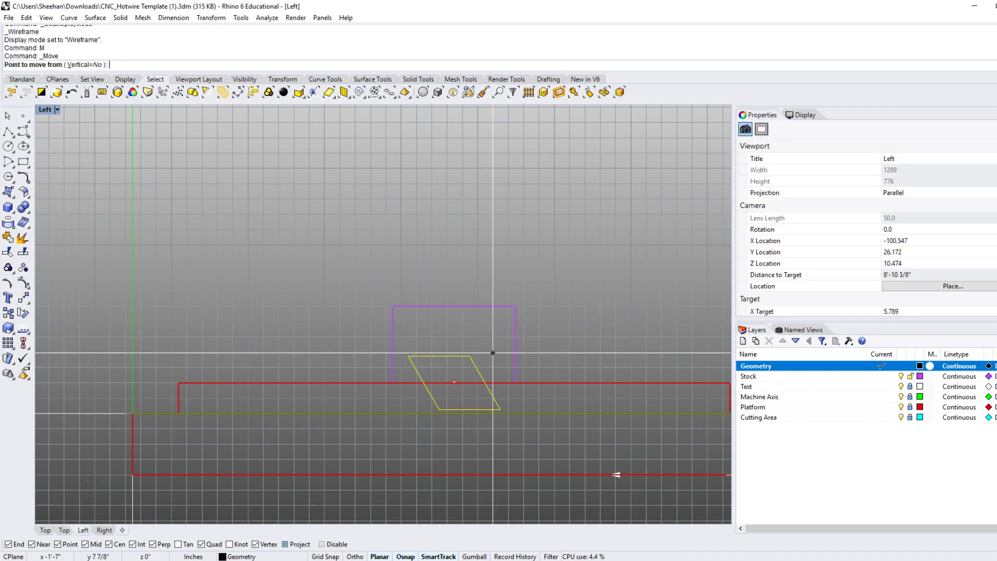
scroll(474, 325, up, 2)
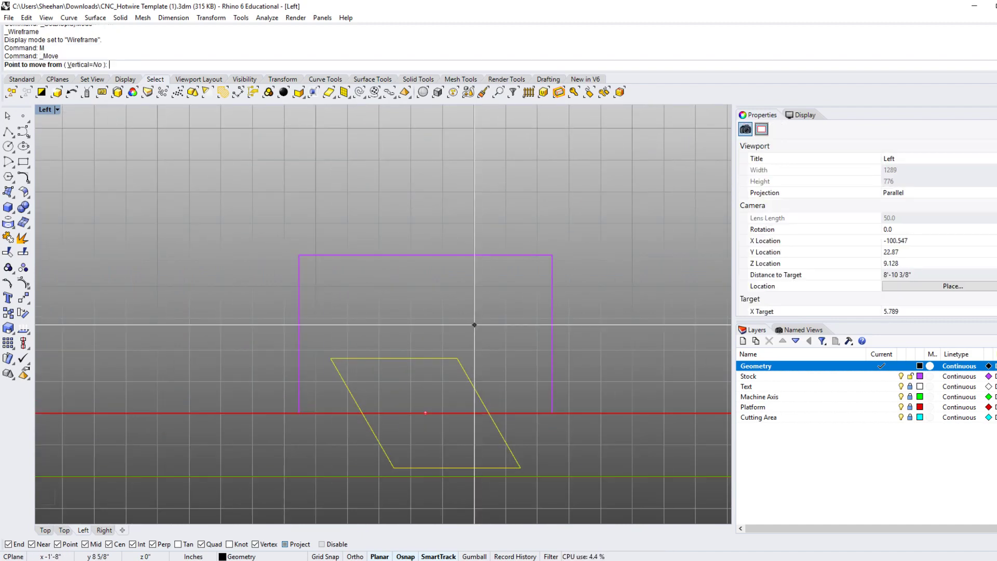
click(458, 358)
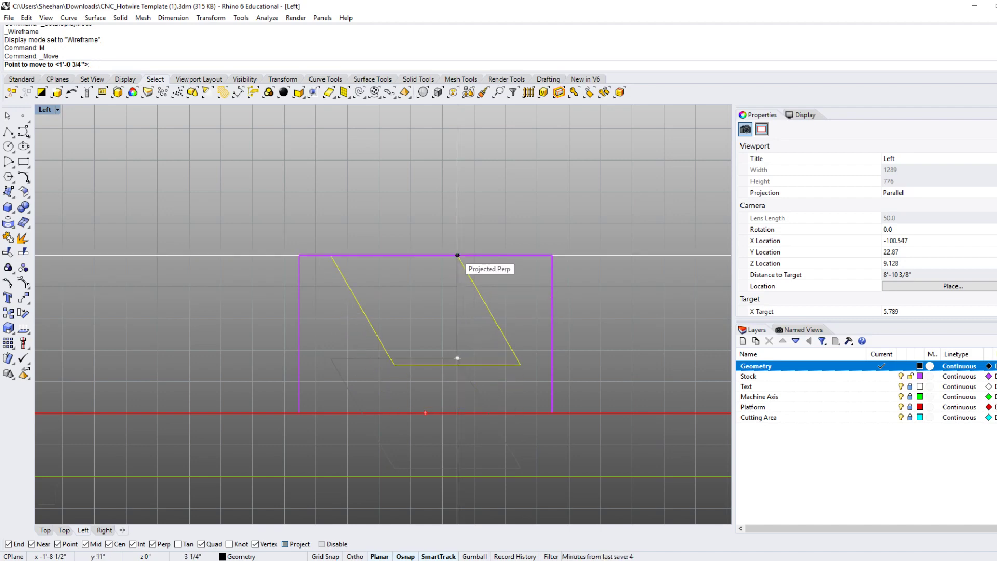
click(457, 255)
key(Escape)
scroll(507, 438, down, 2)
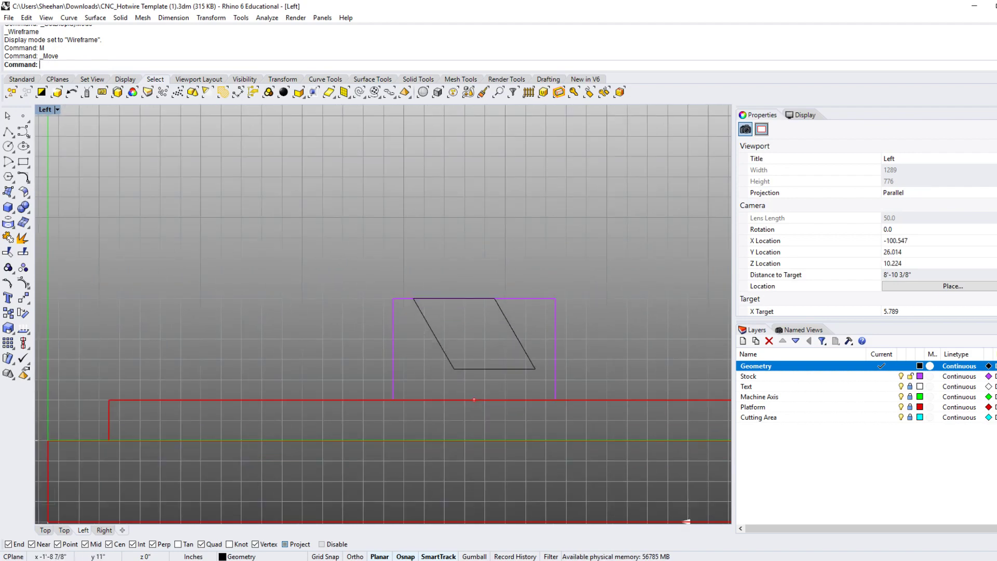
right_drag(473, 399, 502, 381)
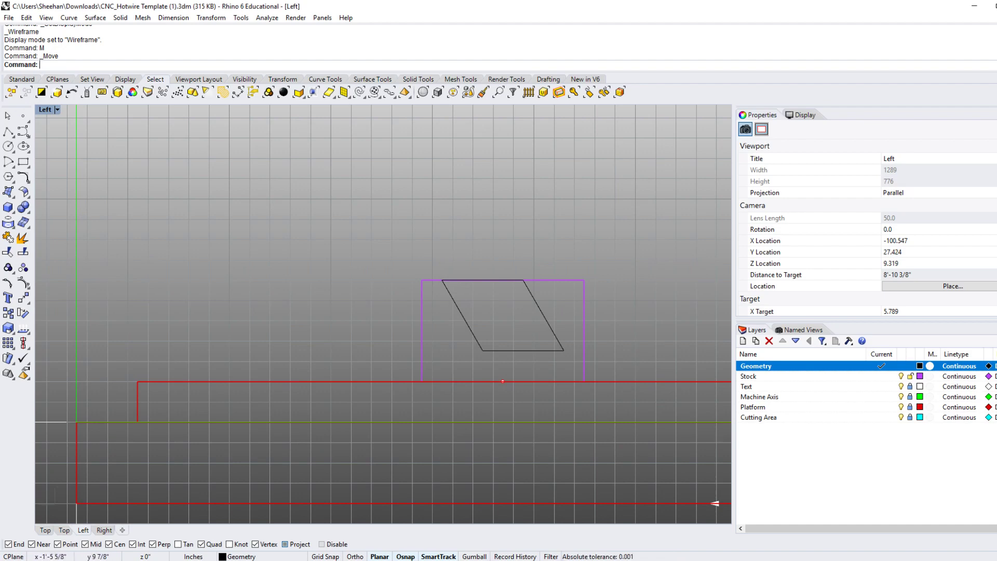
right_drag(326, 369, 309, 356)
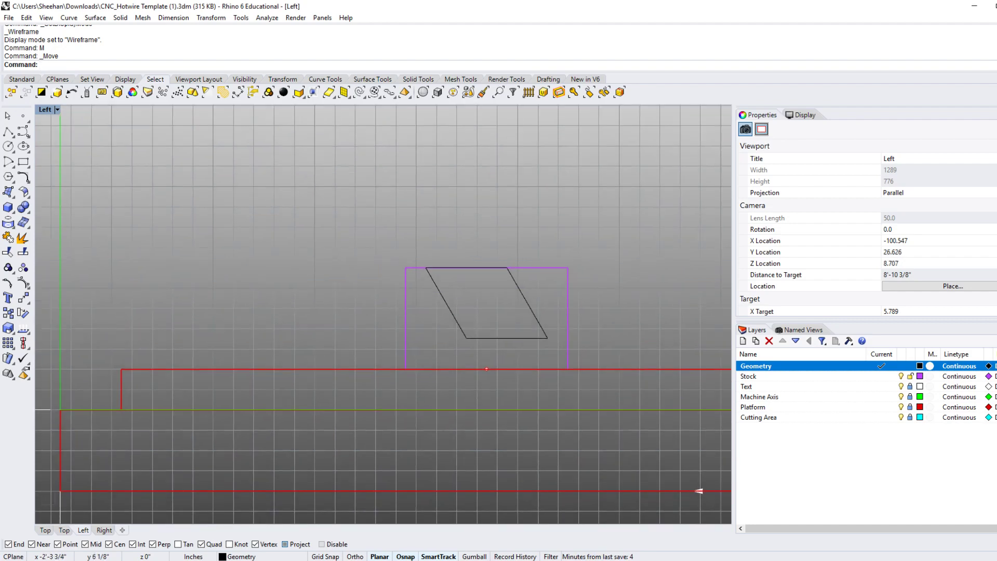
In the 3D view, cut the stock block with the rhombus curve using WireCut, with the cut depth past the block's far side
click(63, 531)
right_drag(382, 412, 410, 398)
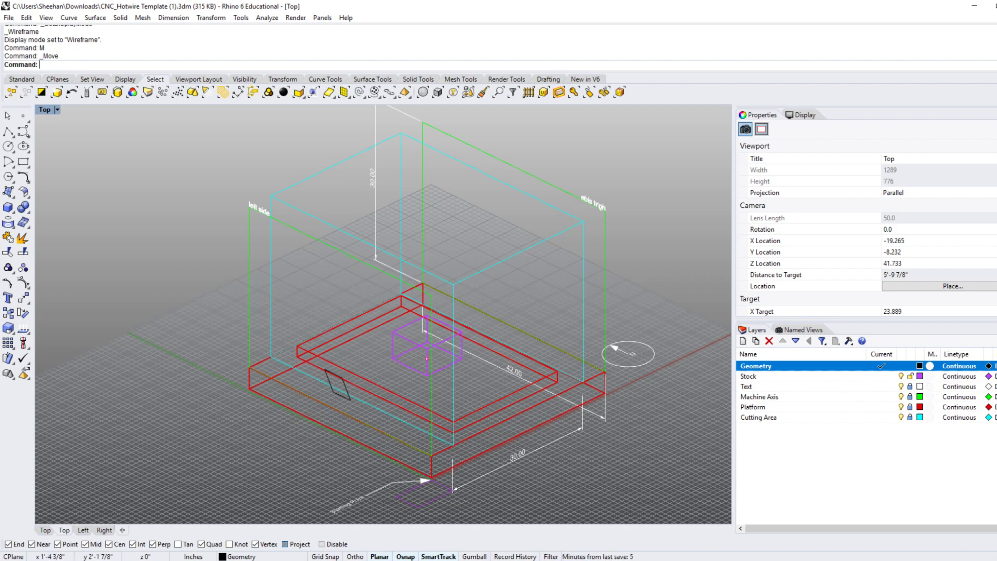
right_drag(378, 422, 445, 433)
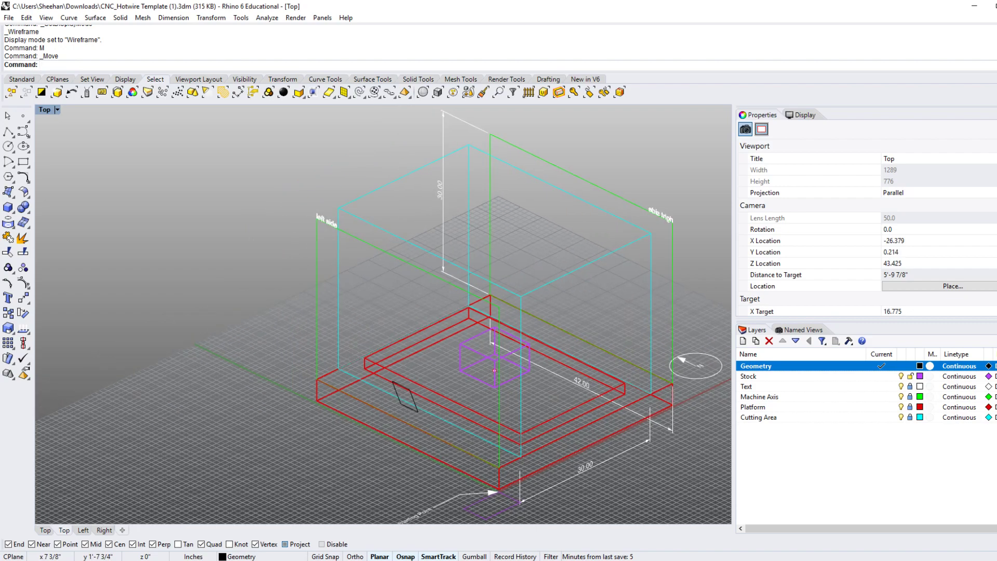
text(WireCut)
key(Return)
scroll(414, 418, up, 5)
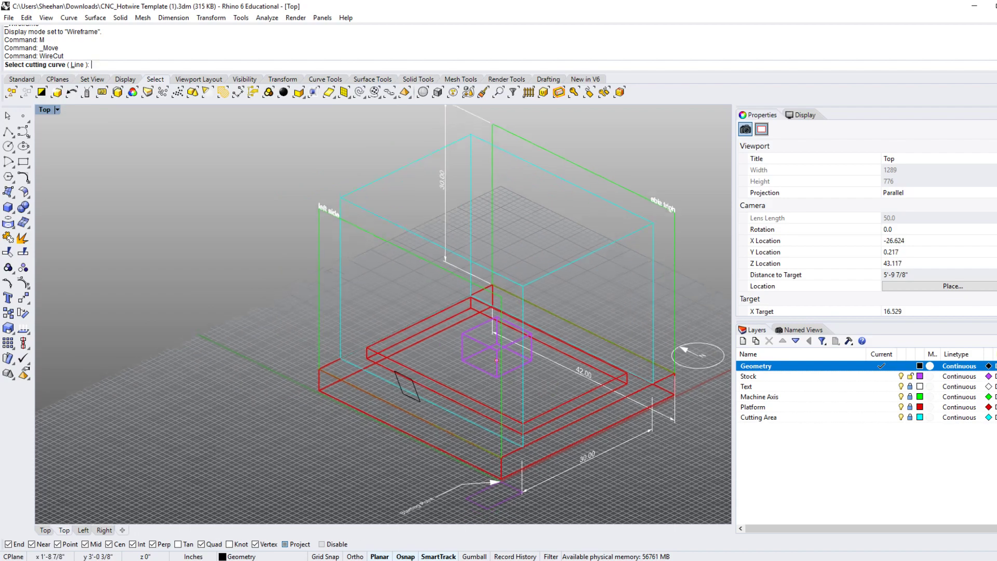
click(376, 364)
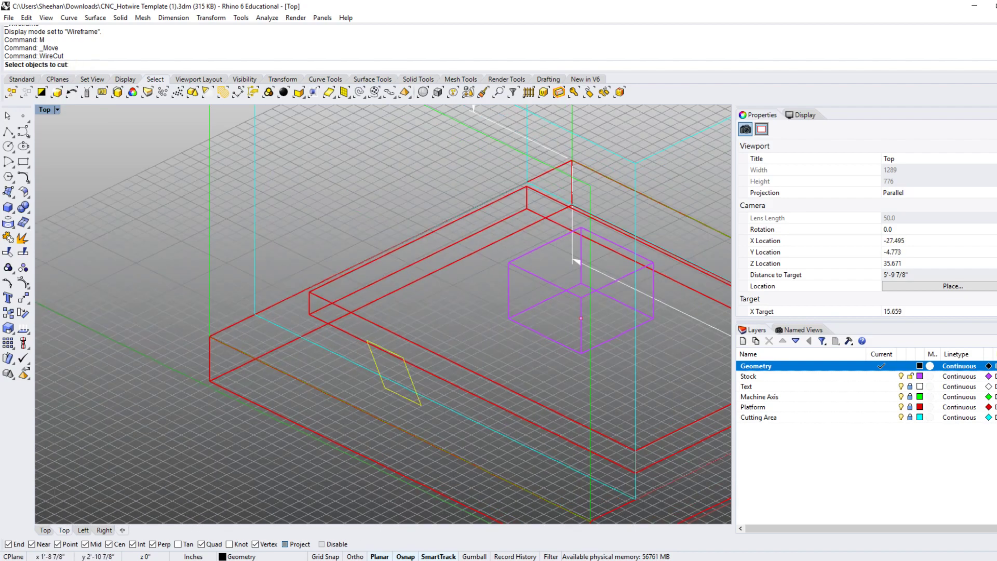
right_drag(415, 312, 351, 337)
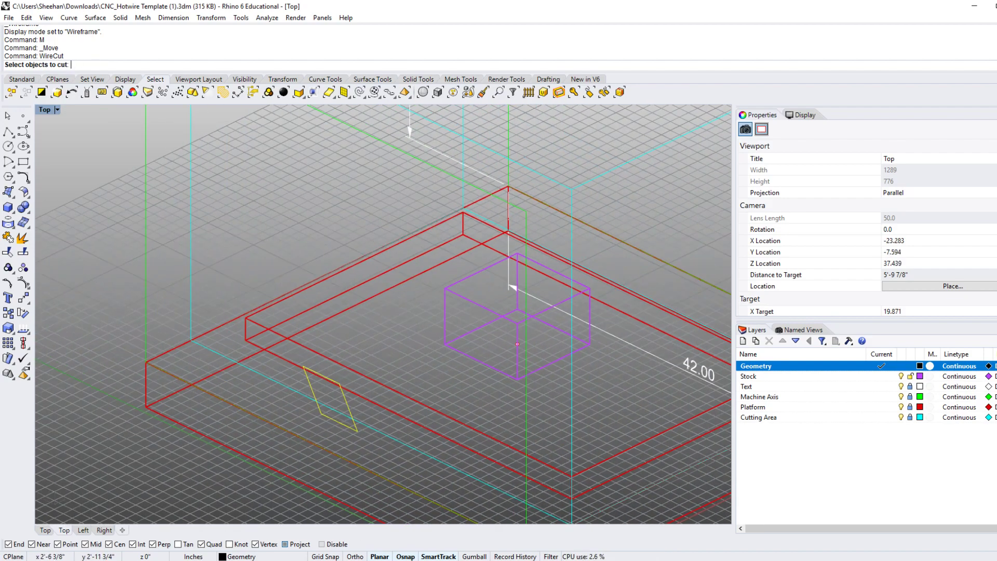
click(478, 303)
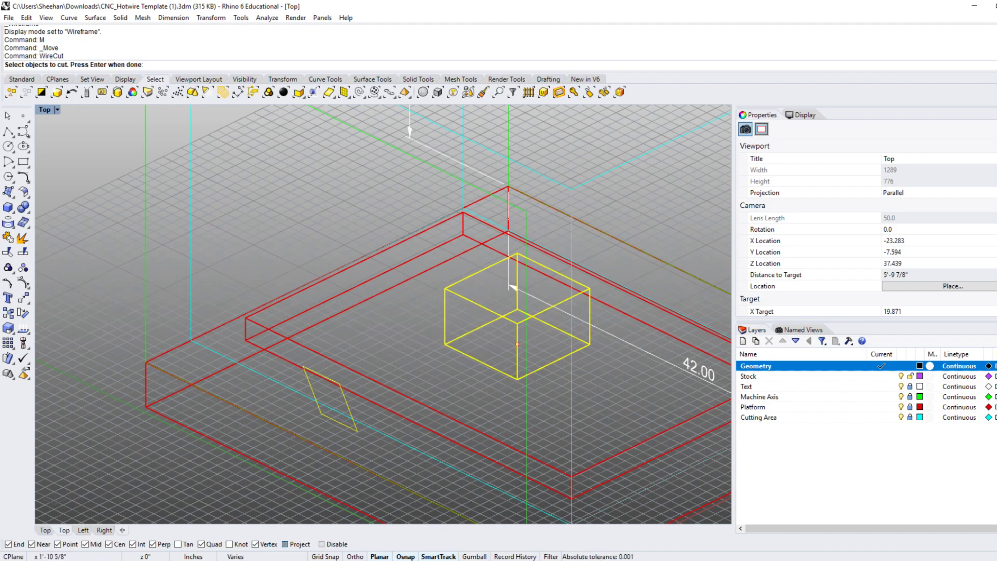
key(Return)
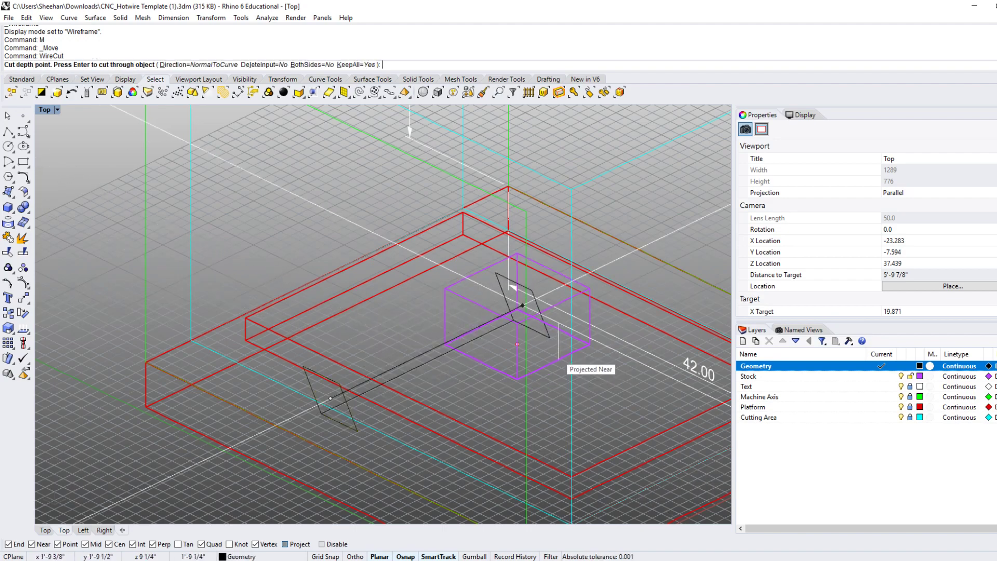
scroll(581, 383, down, 3)
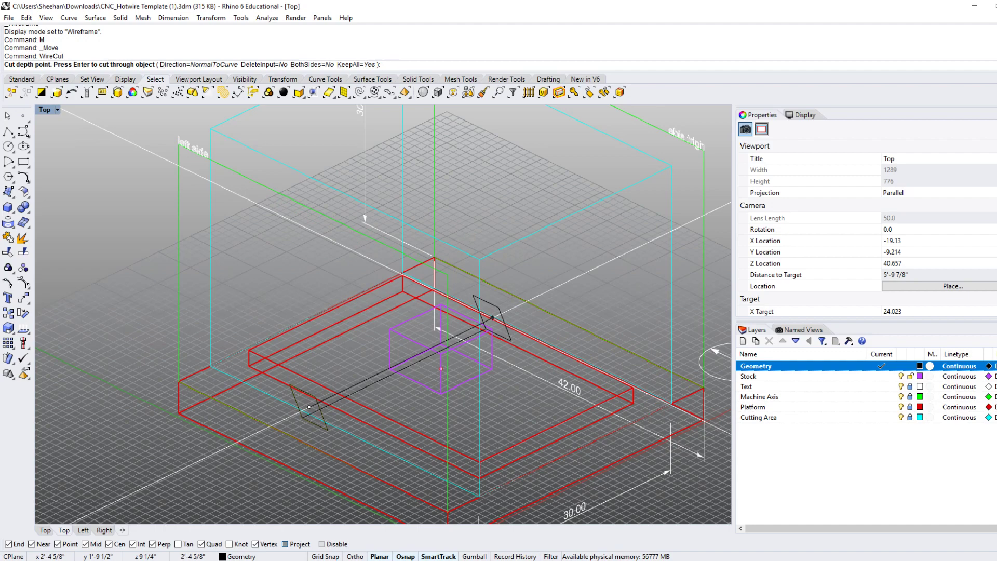
click(492, 318)
right_drag(492, 318, 462, 348)
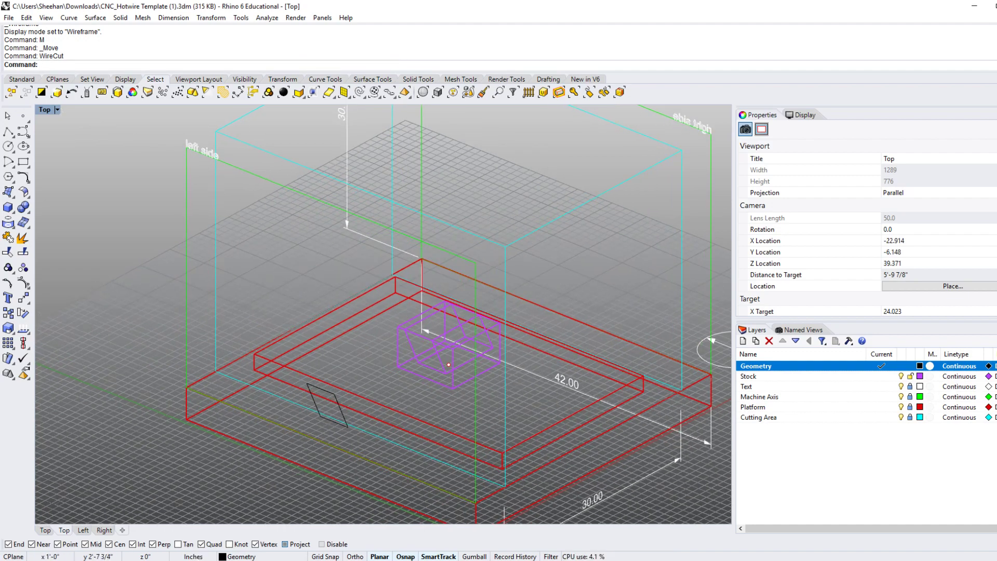
Set the display mode to Shaded and examine the cut stock block by selecting its inner and outer pieces
key(ctrl+alt+s)
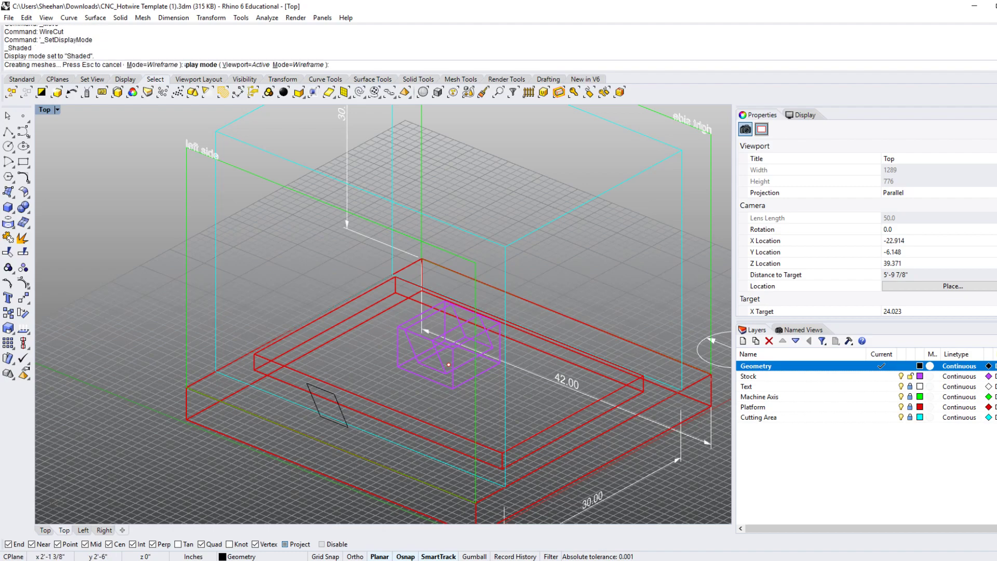
scroll(449, 353, up, 3)
click(448, 354)
click(404, 352)
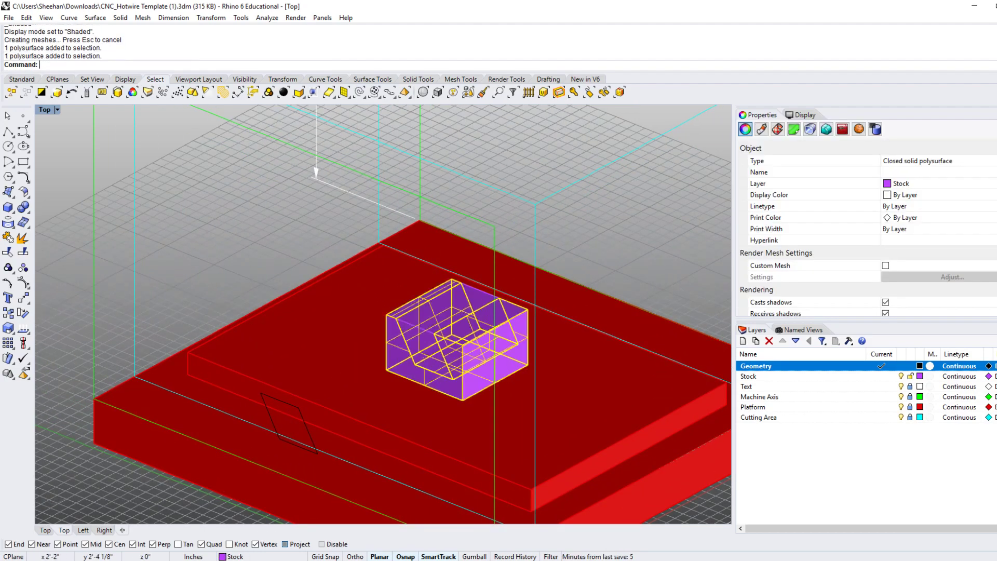
click(441, 351)
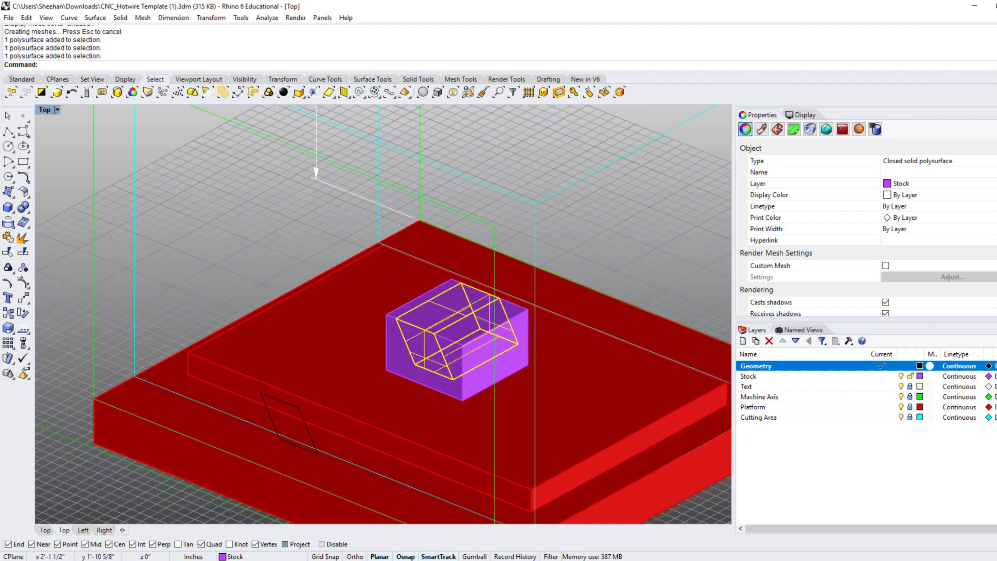
mouse_move(445, 353)
right_down()
mouse_move(419, 379)
mouse_move(455, 356)
right_up()
click(317, 397)
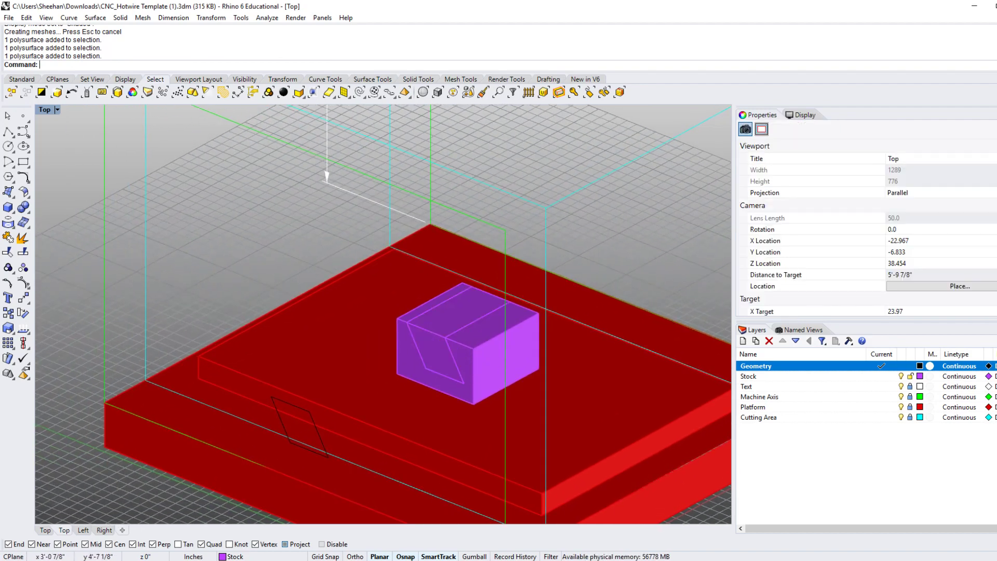
scroll(310, 422, down, 4)
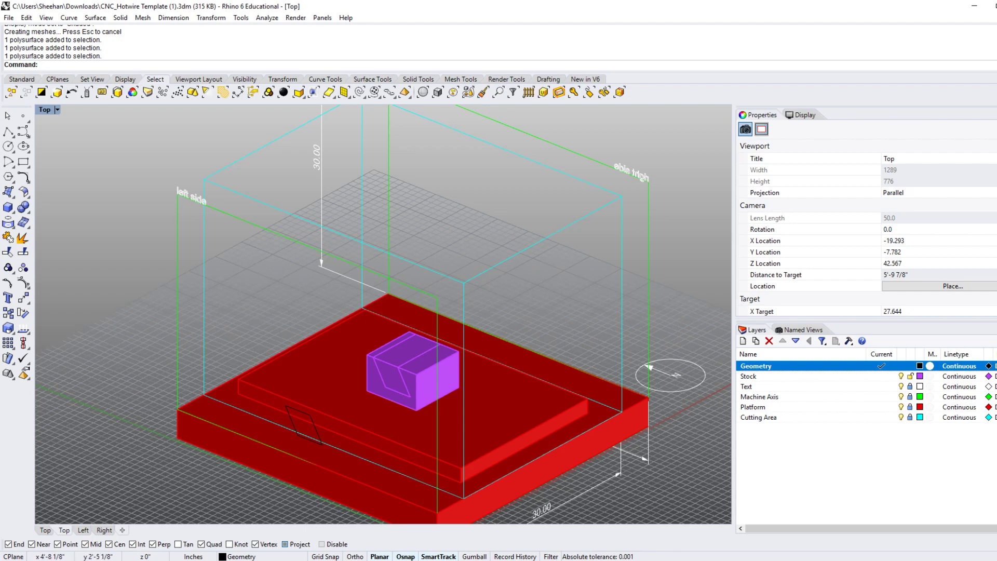
right_drag(316, 442, 352, 425)
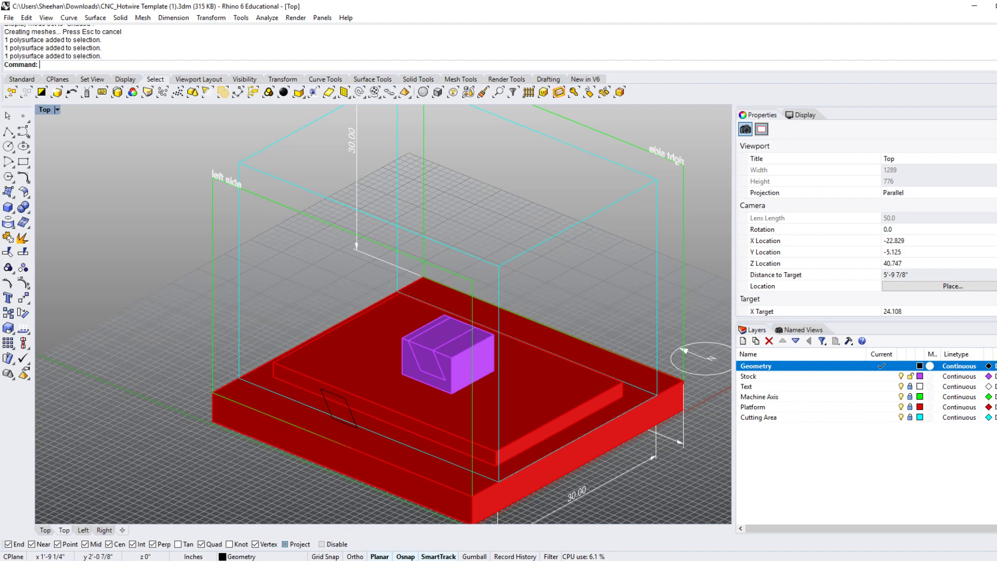
Rotate both stock pieces a quarter turn about the centre of the block's base, with Copy set to No and the display in Wireframe
click(436, 376)
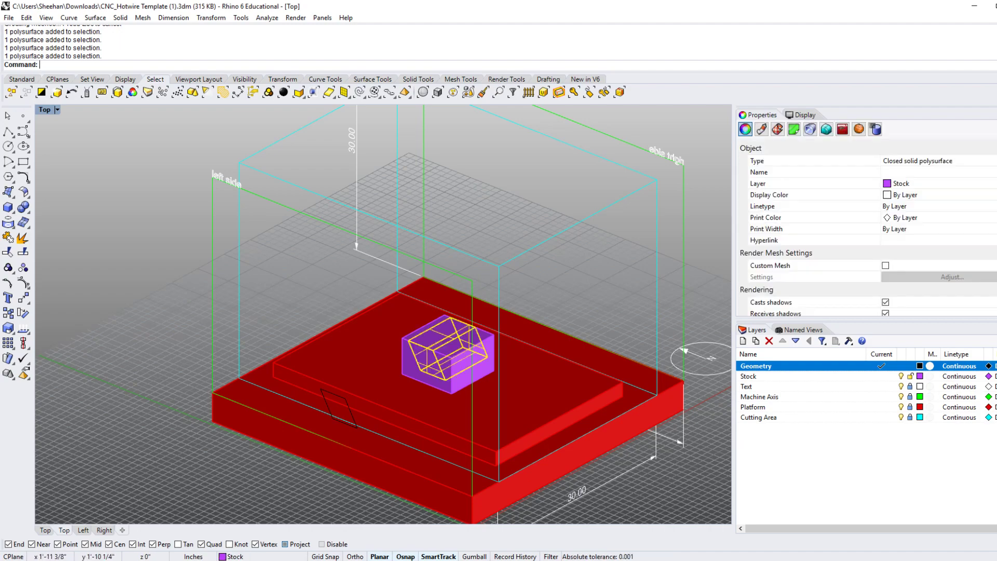
shift+click(462, 385)
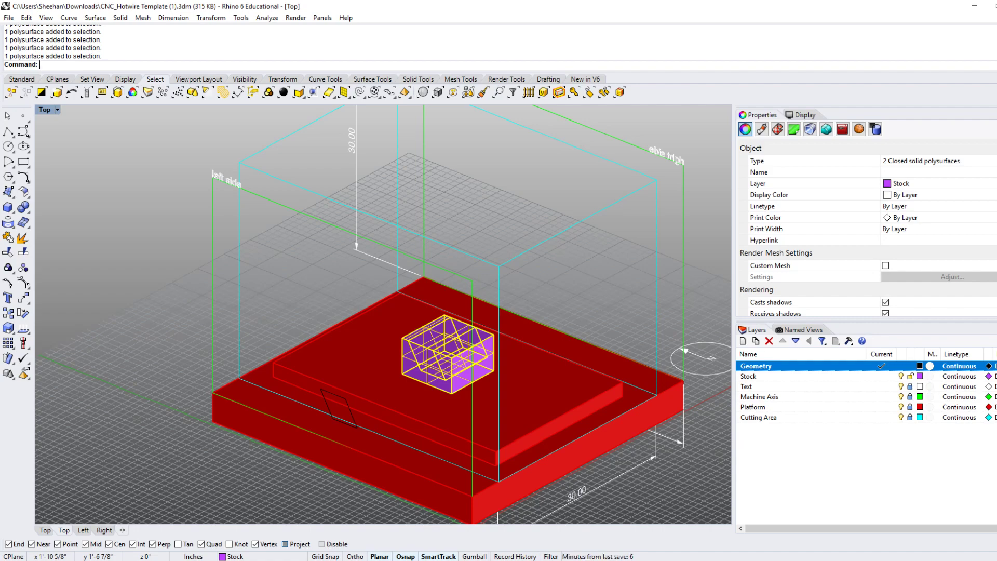
text(rotate)
key(Return)
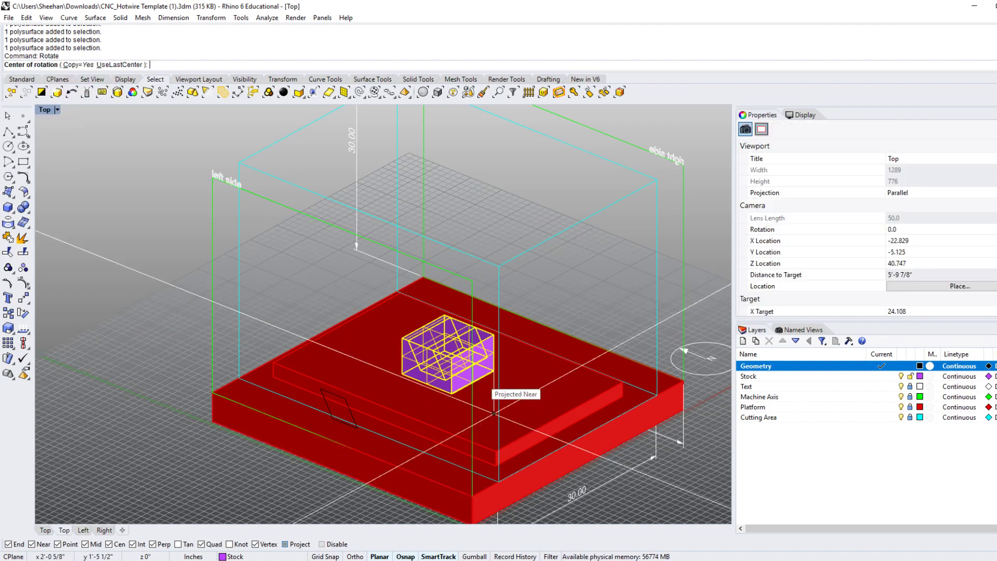
scroll(459, 386, up, 3)
click(78, 65)
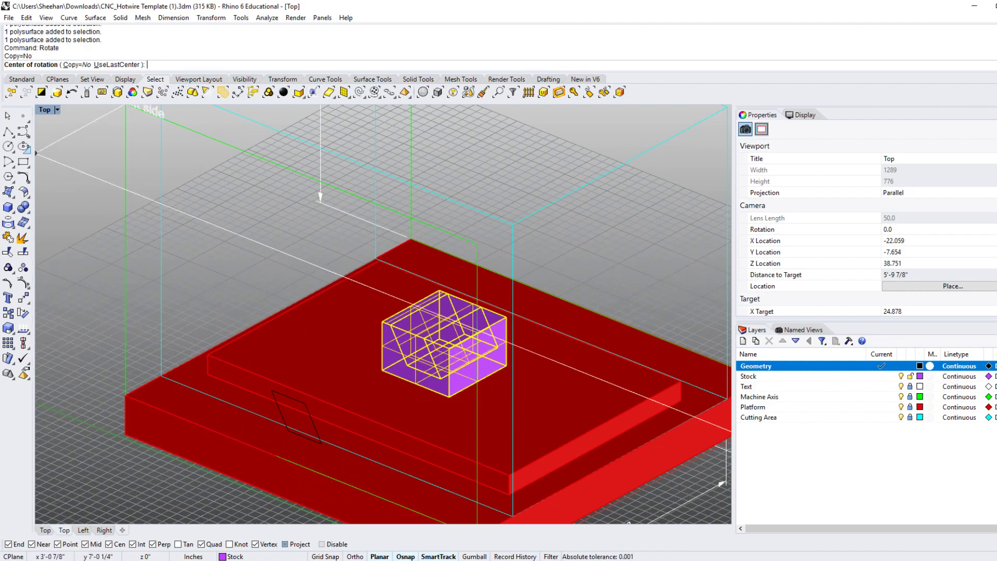
click(49, 111)
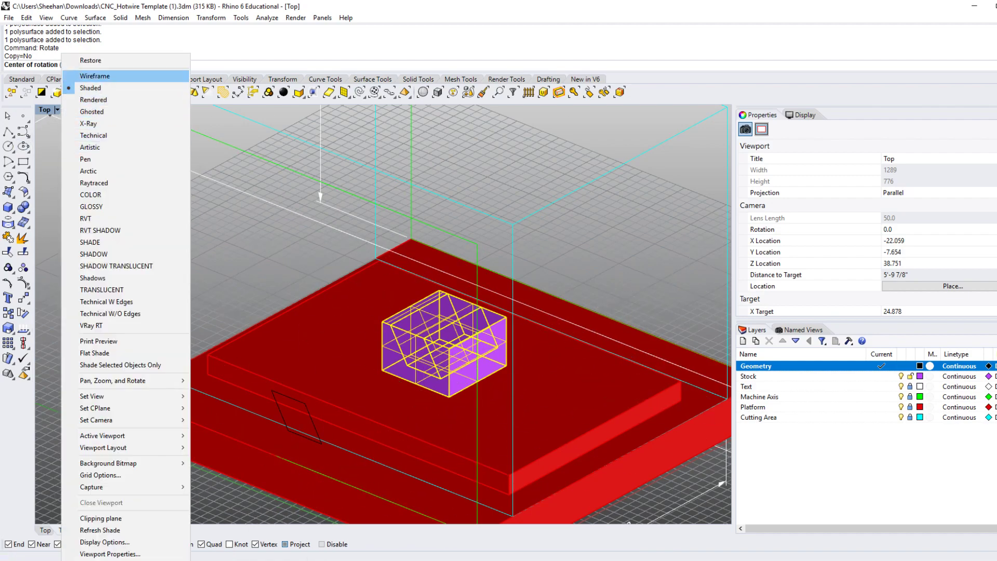
click(95, 76)
scroll(469, 363, up, 3)
click(468, 362)
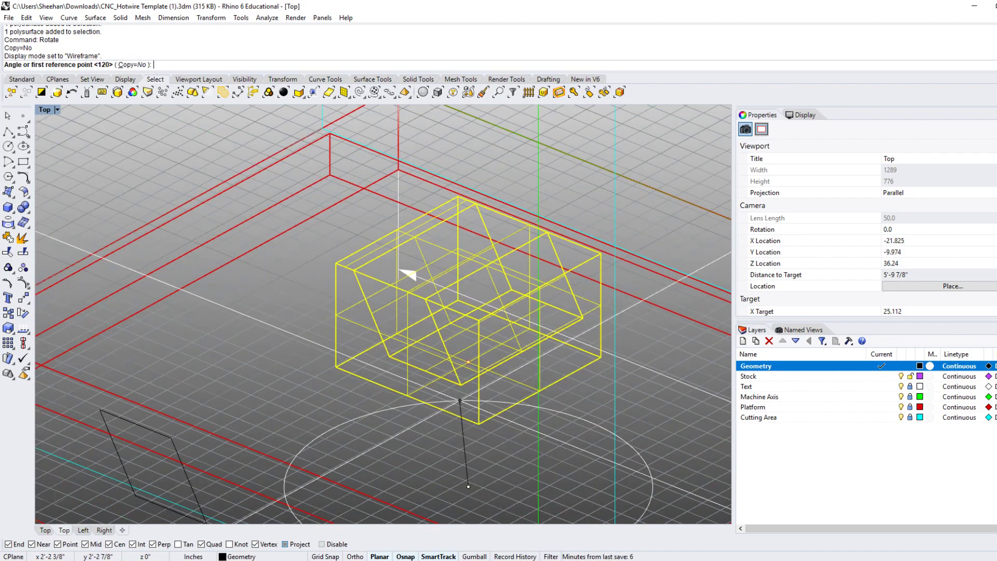
scroll(416, 374, down, 5)
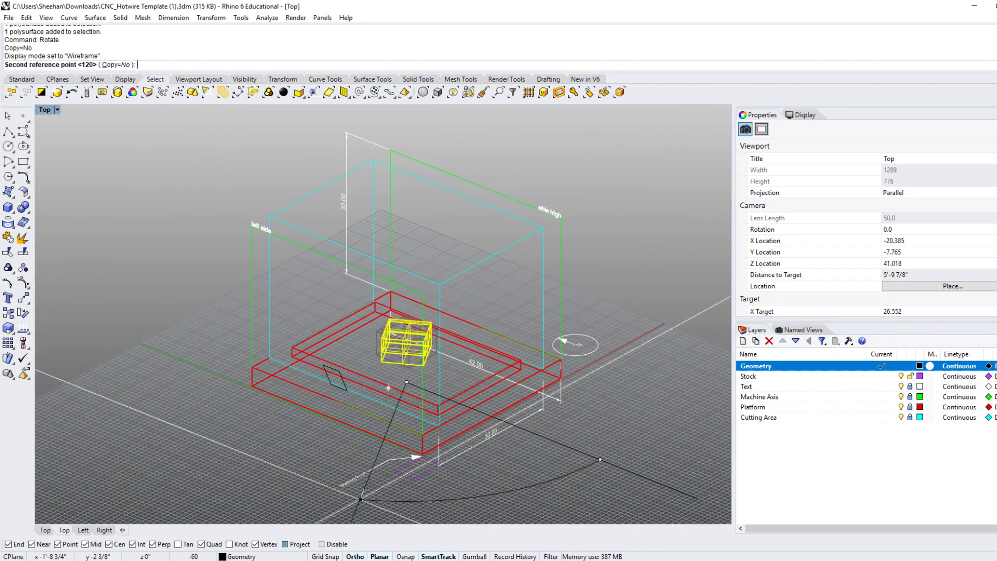
click(400, 478)
key(Escape)
scroll(325, 356, up, 4)
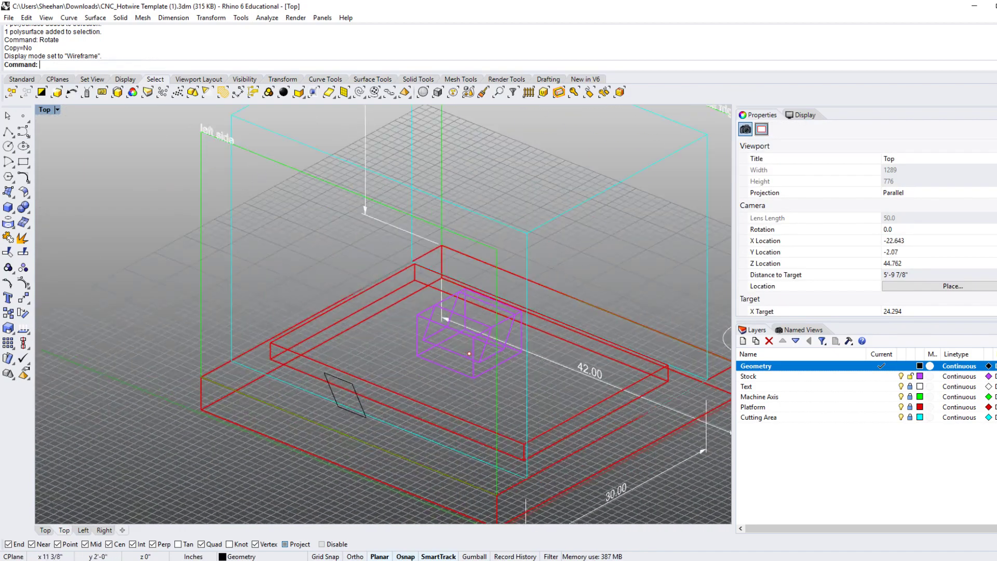
Set the display mode to Shaded and WireCut both rotated stock pieces with the rhombus curve, with the cut depth past the block's far side
key(ctrl+alt+s)
shift+right_drag(464, 374, 443, 368)
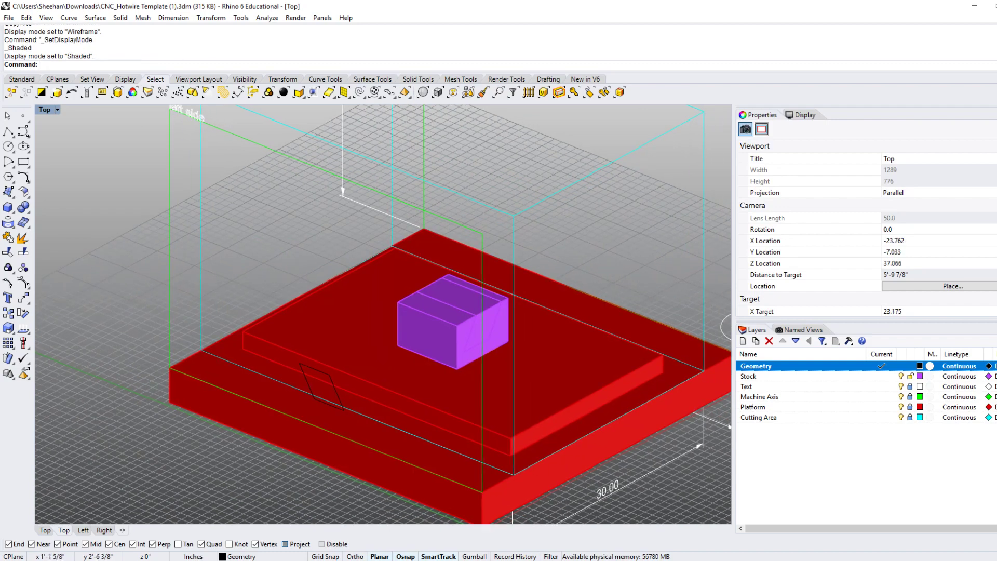
click(337, 391)
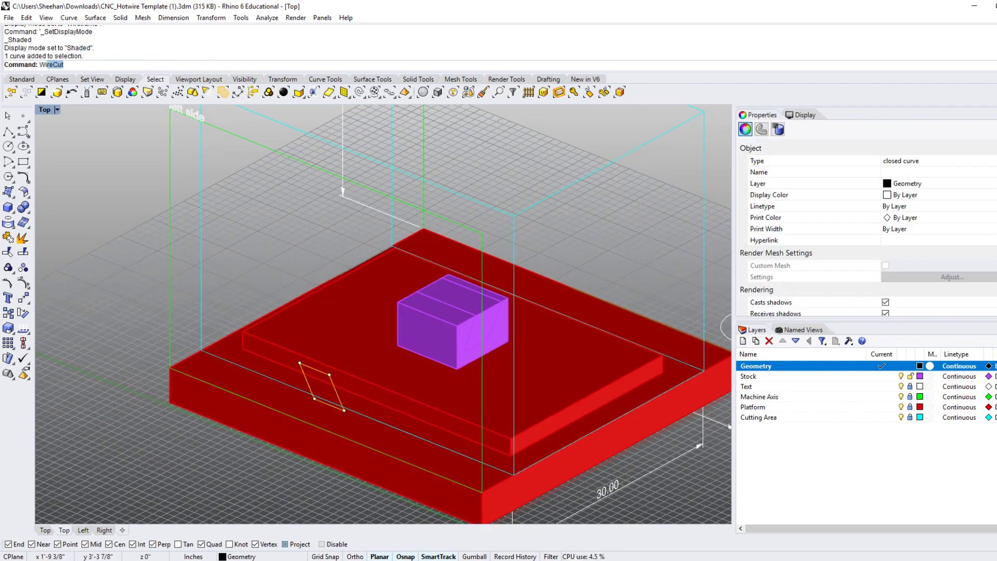
text(WireCut)
key(Return)
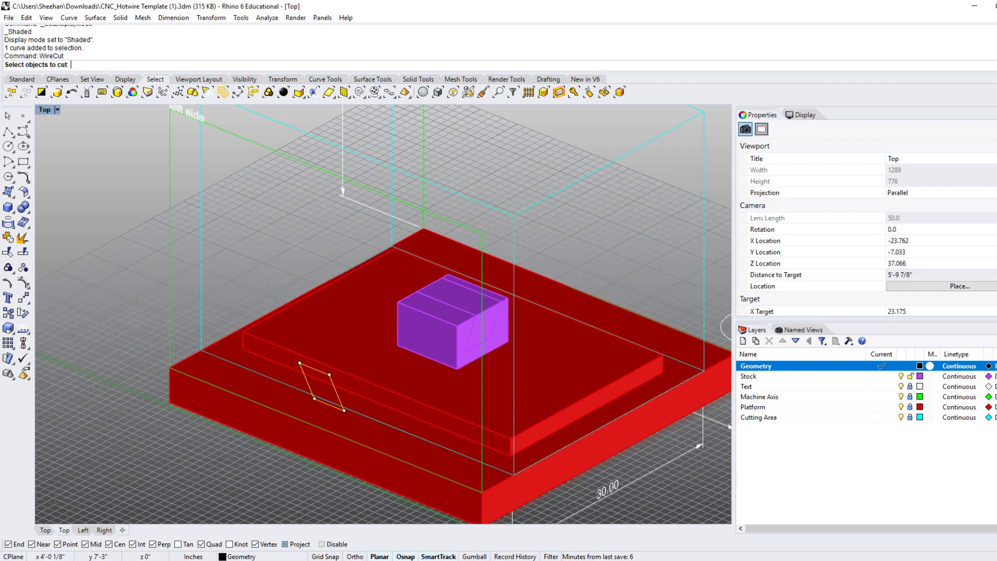
click(410, 321)
click(432, 336)
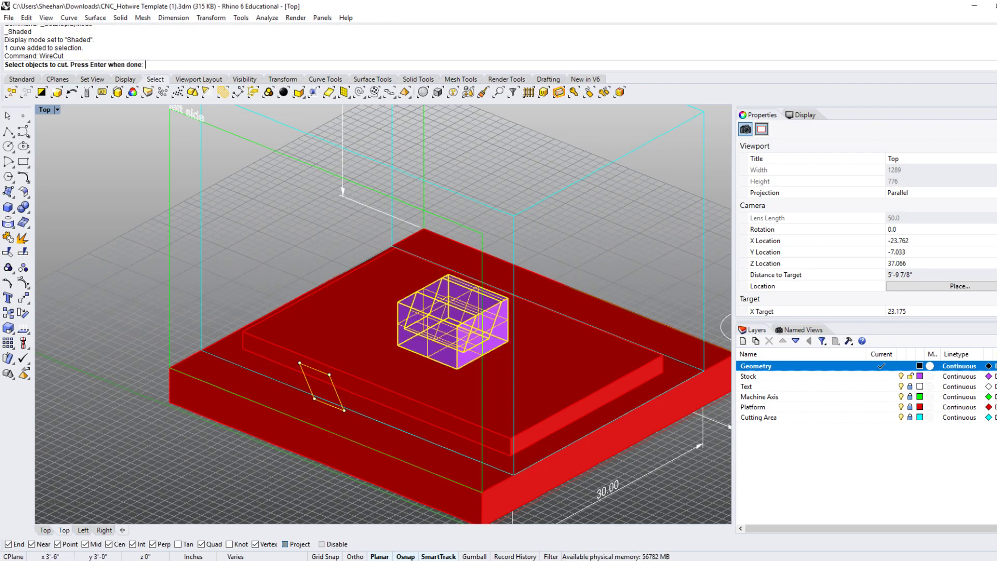
key(Return)
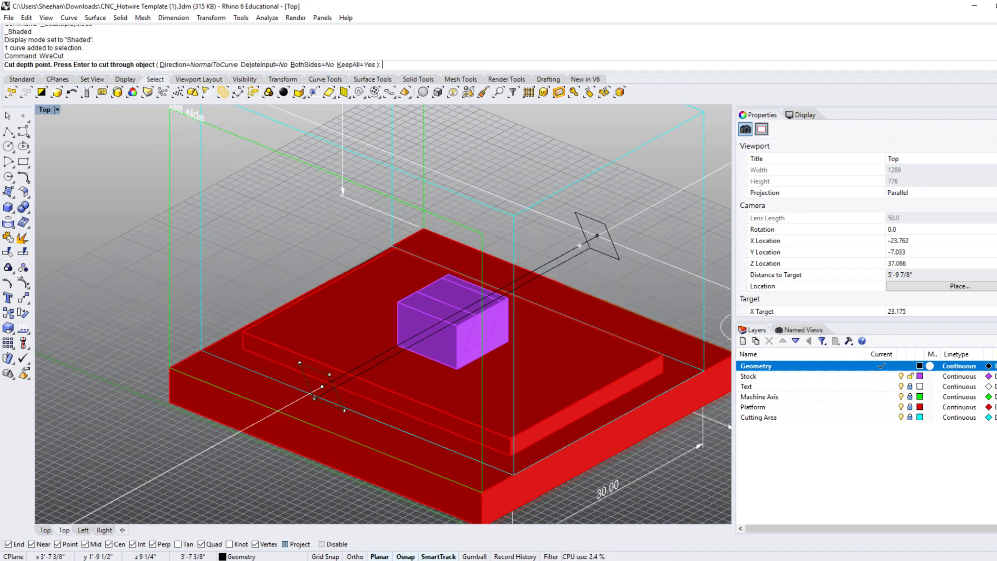
click(606, 231)
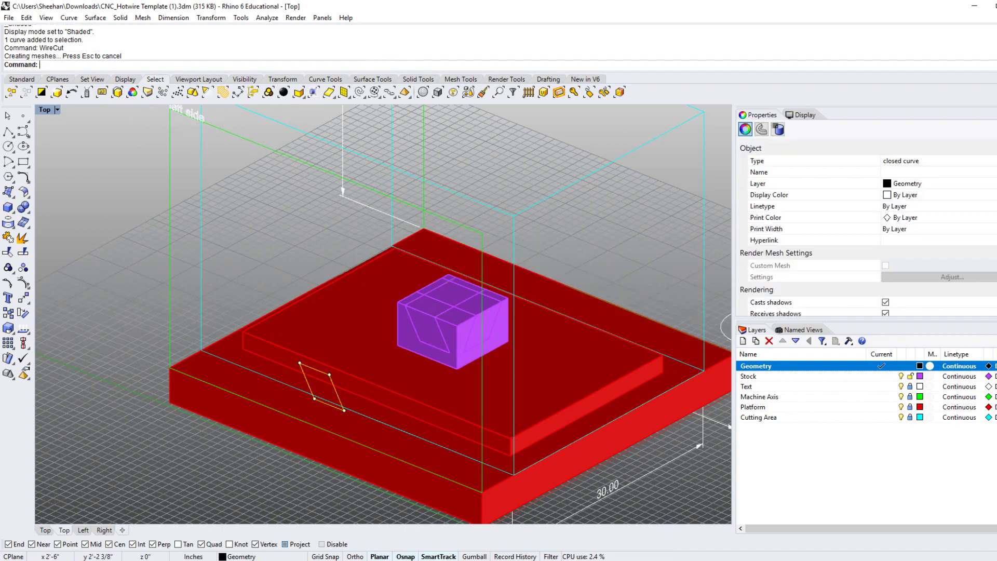
Copy all six pieces of the cut stock block to the empty area beside the platform
scroll(581, 281, up, 3)
right_drag(520, 311, 548, 296)
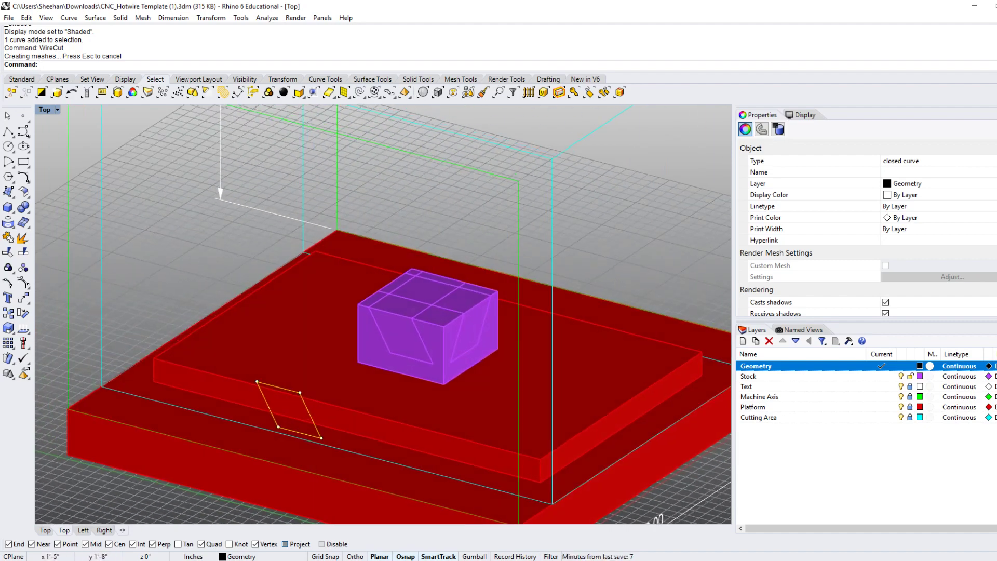
right_drag(520, 312, 593, 309)
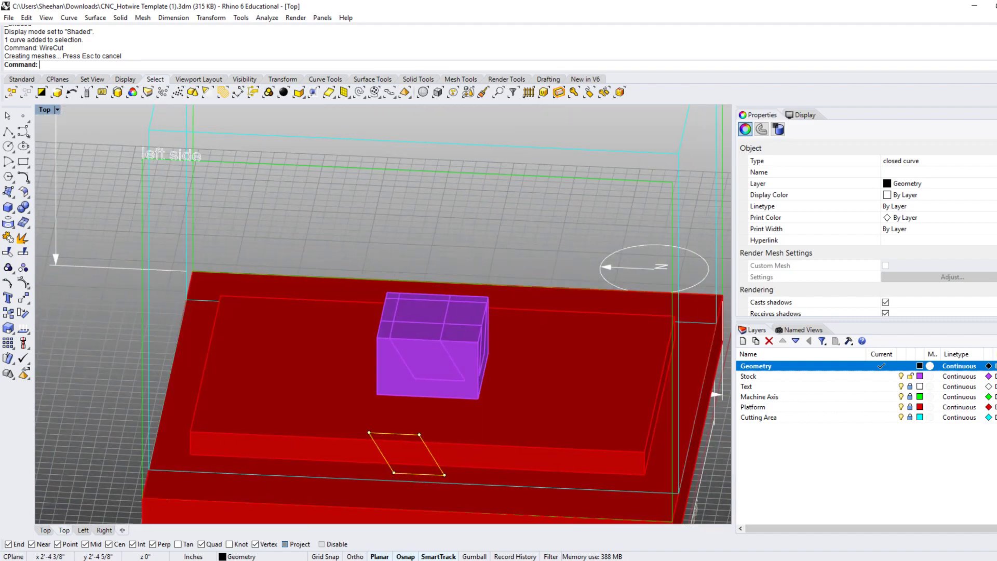
drag(330, 223, 513, 423)
scroll(449, 393, down, 6)
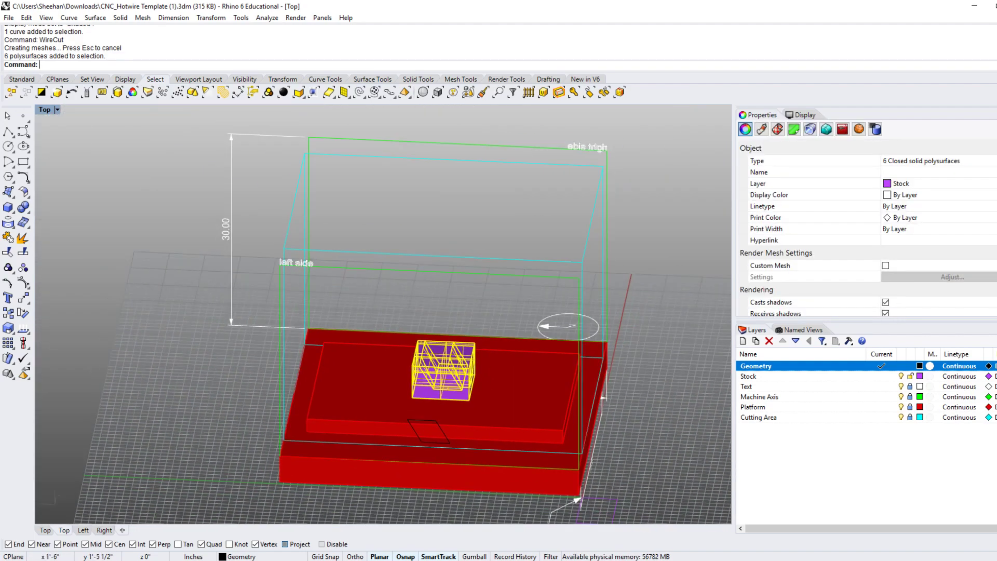
right_drag(450, 392, 323, 373)
alt+drag(321, 353, 614, 366)
click(622, 444)
mouse_move(623, 445)
right_down()
mouse_move(559, 465)
mouse_move(548, 480)
right_up()
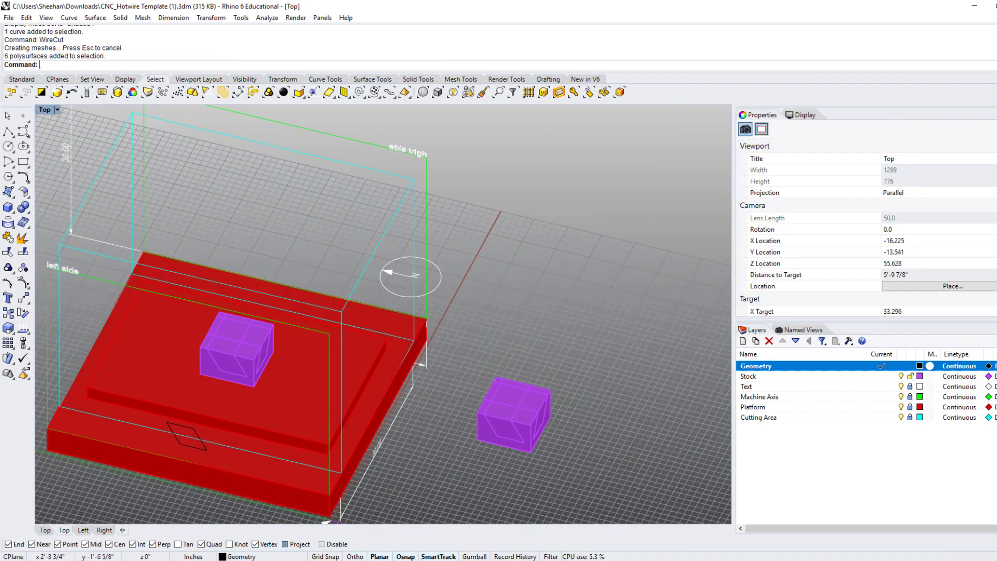
Move the inner core piece of the copied block out to the side, clear of the surrounding pieces
scroll(529, 415, up, 8)
click(494, 355)
mouse_move(495, 354)
right_down()
mouse_move(468, 340)
mouse_move(522, 333)
mouse_move(514, 325)
right_up()
scroll(485, 395, down, 5)
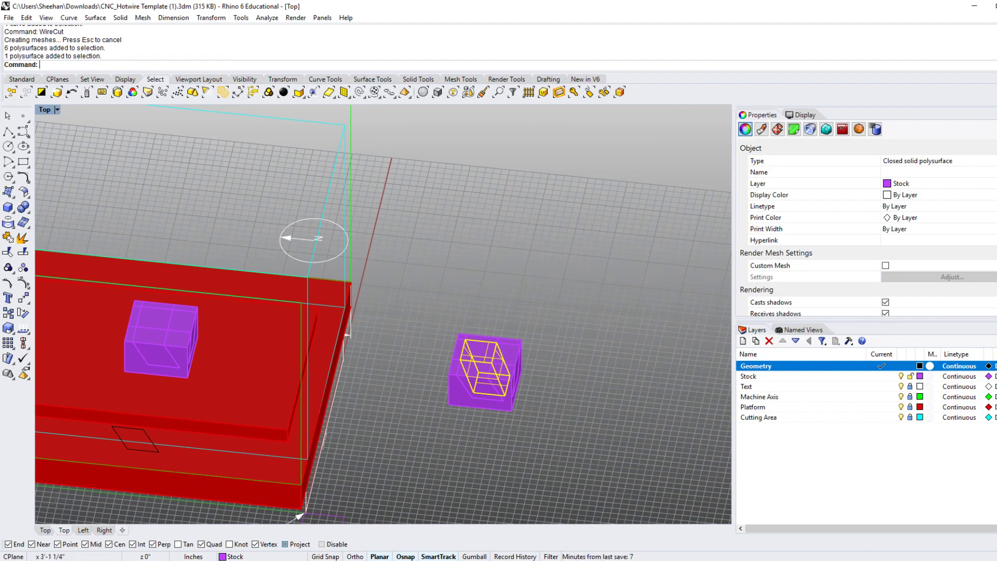
shift+right_drag(141, 438, 324, 361)
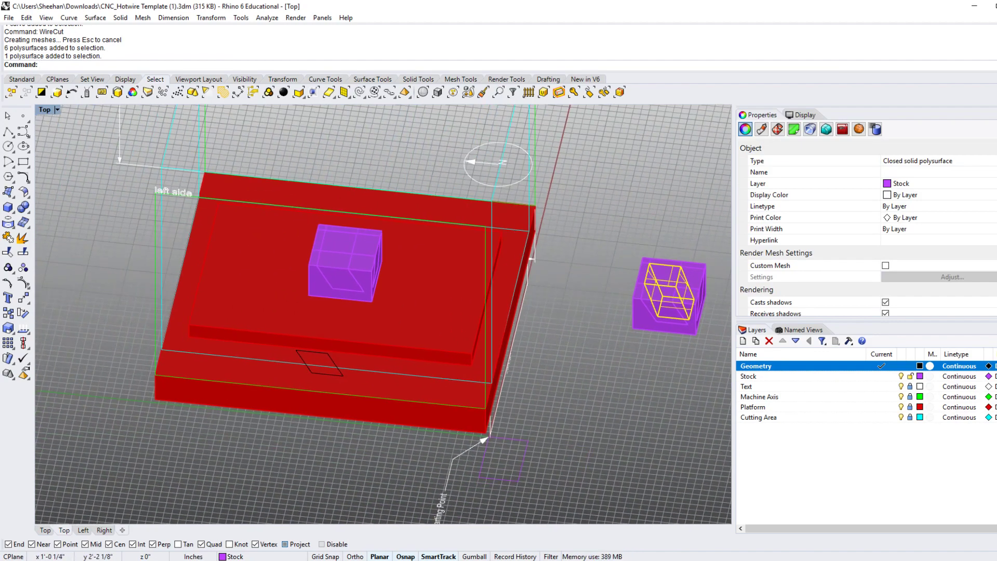
scroll(533, 343, up, 6)
shift+right_drag(670, 296, 385, 353)
drag(384, 333, 627, 357)
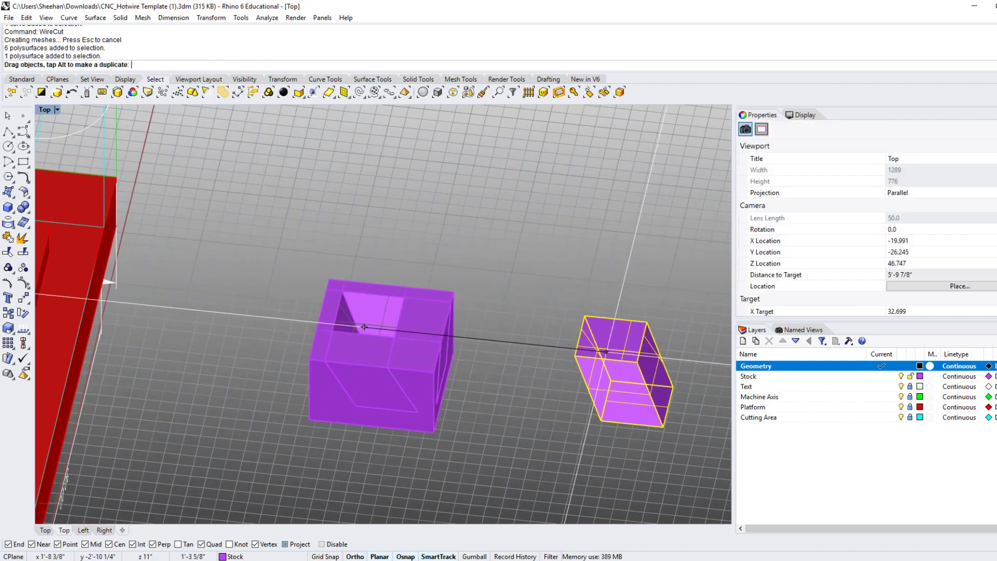
click(622, 444)
mouse_move(642, 424)
right_down()
mouse_move(664, 410)
mouse_move(521, 464)
mouse_move(543, 454)
mouse_move(556, 387)
mouse_move(538, 370)
mouse_move(542, 338)
mouse_move(555, 428)
mouse_move(519, 468)
mouse_move(686, 447)
mouse_move(613, 437)
mouse_move(561, 411)
mouse_move(704, 417)
right_up()
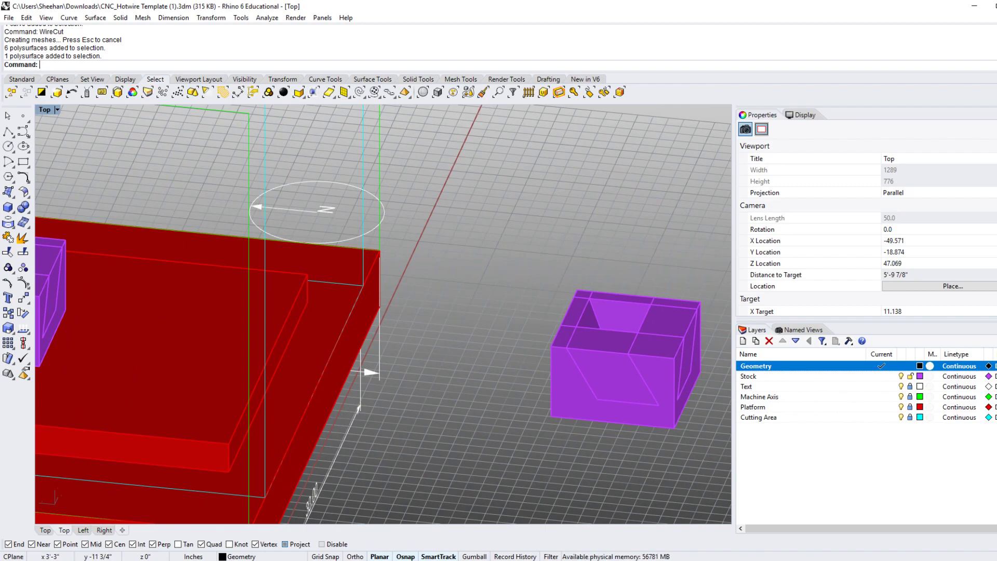
Examine how the remaining pieces of the copied block fit together by selecting them individually
shift+right_drag(596, 419, 546, 475)
click(643, 357)
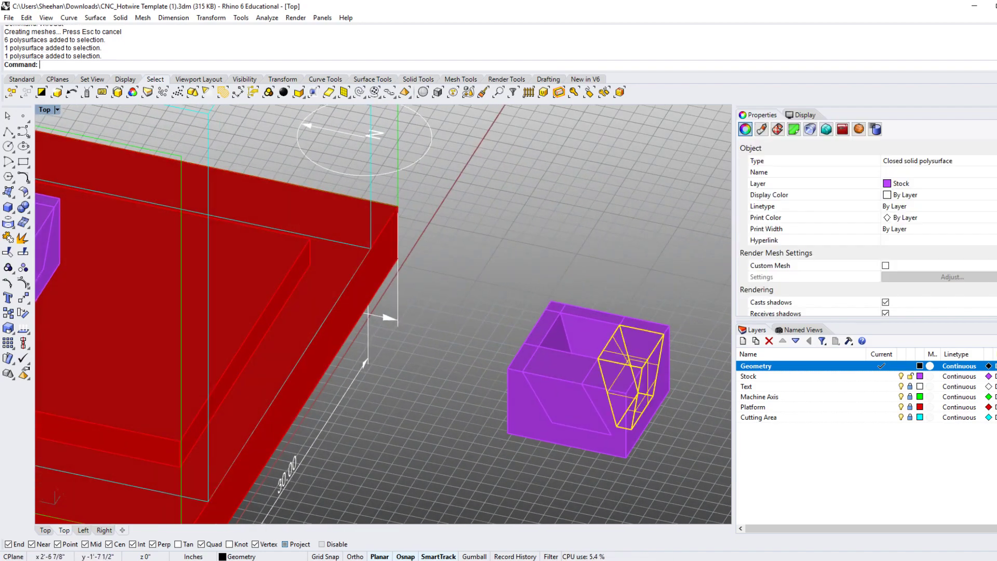
right_drag(643, 358, 554, 390)
ctrl+shift+right_drag(554, 390, 592, 428)
shift+click(473, 370)
right_drag(473, 373, 571, 337)
shift+click(519, 436)
scroll(517, 405, down, 2)
click(461, 320)
ctrl+shift+right_drag(501, 307, 654, 318)
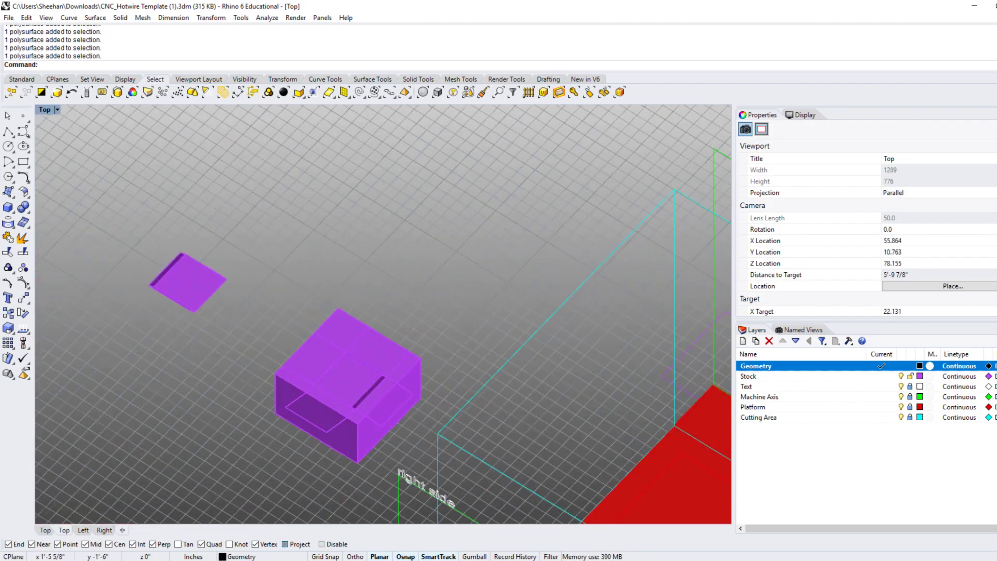
Examine the hollowed block and the separated core from below and above
ctrl+shift+right_drag(387, 415, 408, 385)
scroll(358, 408, up, 5)
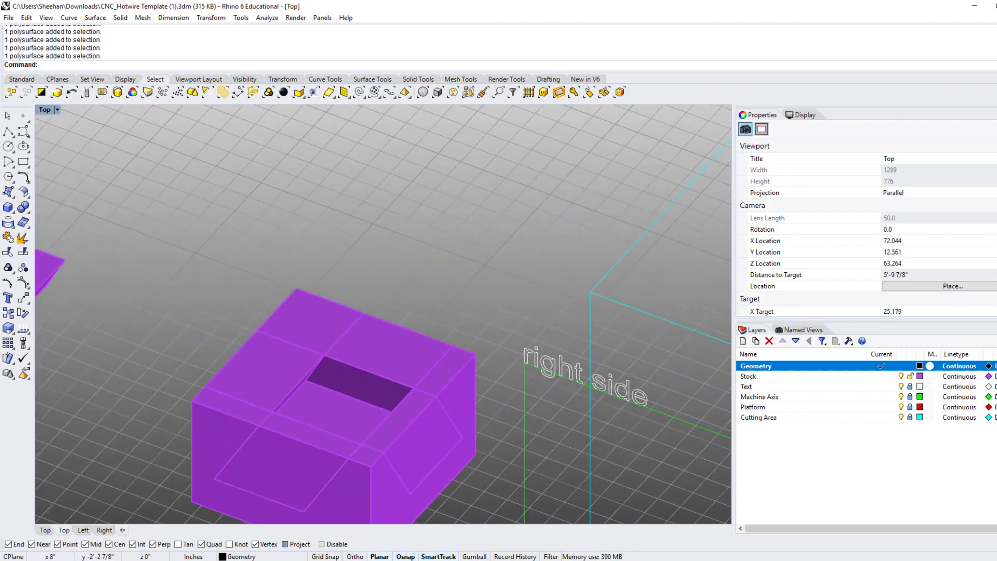
right_drag(358, 408, 525, 361)
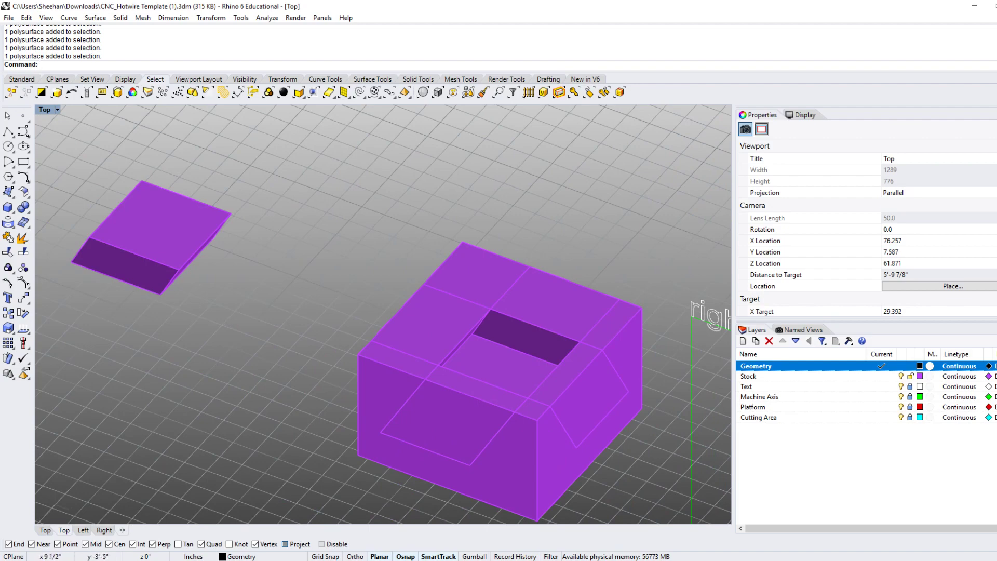
scroll(530, 333, down, 4)
right_drag(530, 332, 478, 337)
ctrl+shift+right_drag(478, 336, 502, 330)
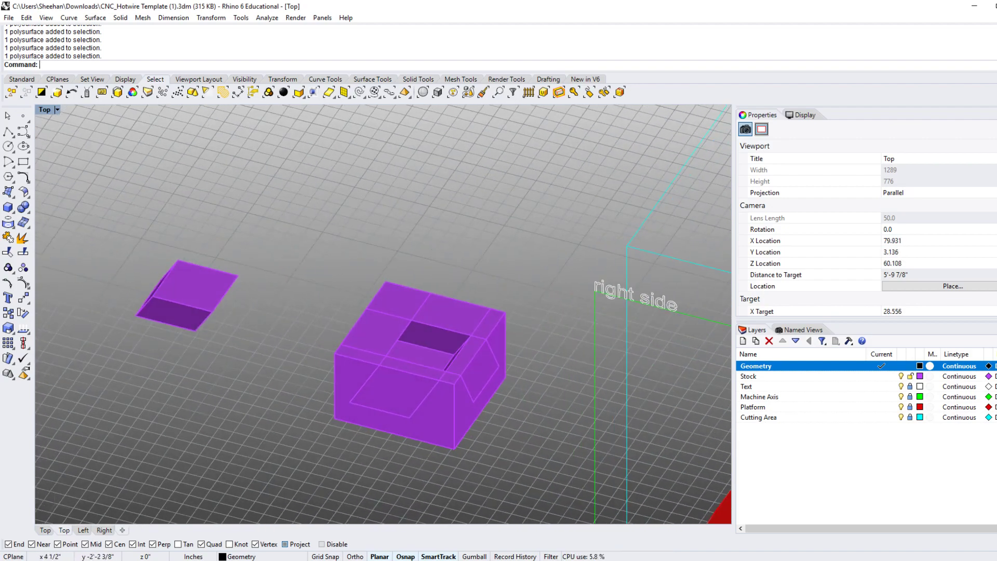
ctrl+shift+right_drag(510, 327, 281, 363)
right_drag(387, 390, 514, 265)
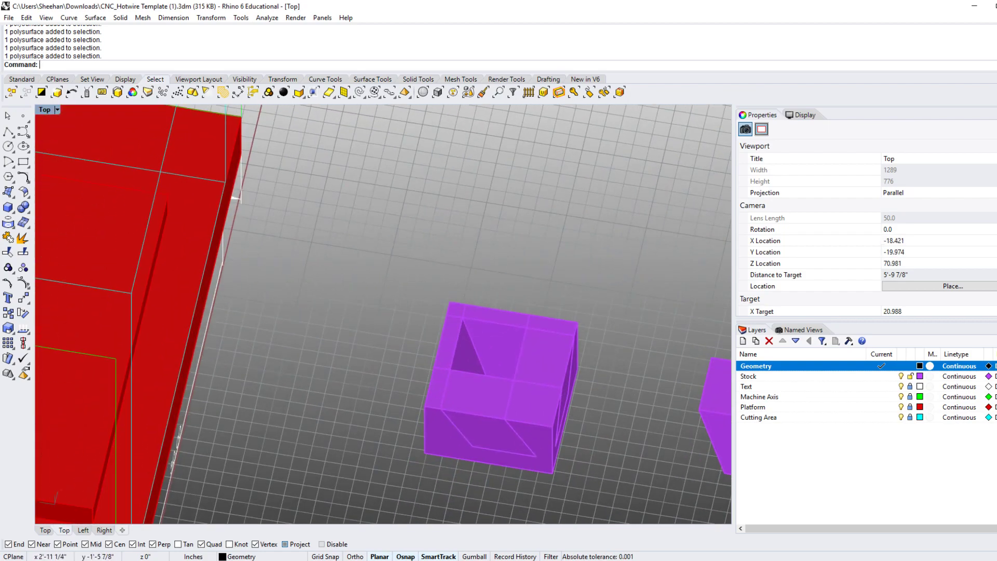
scroll(518, 285, down, 3)
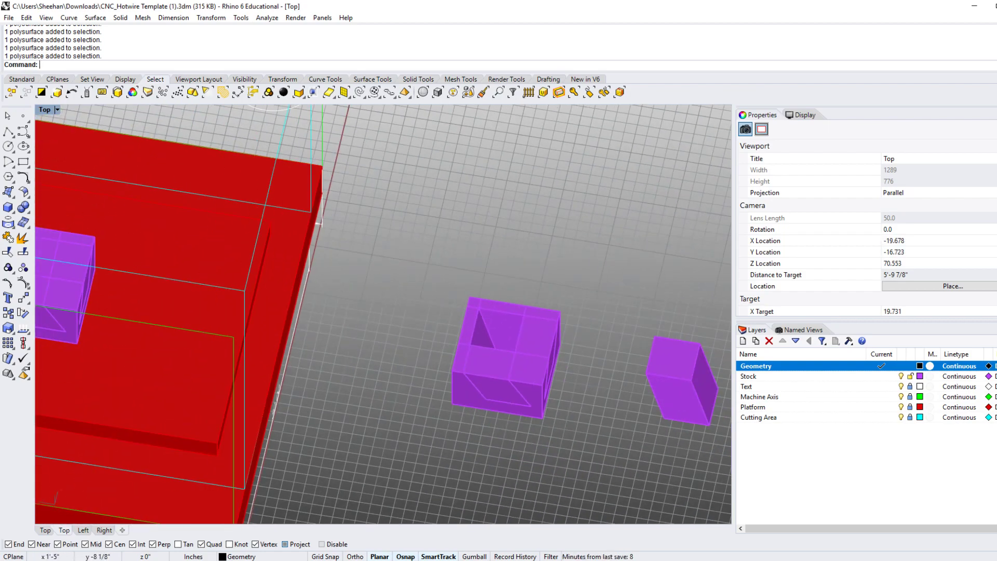
right_drag(369, 424, 443, 353)
ctrl+shift+right_drag(462, 400, 434, 361)
scroll(447, 374, down, 4)
right_drag(604, 379, 515, 380)
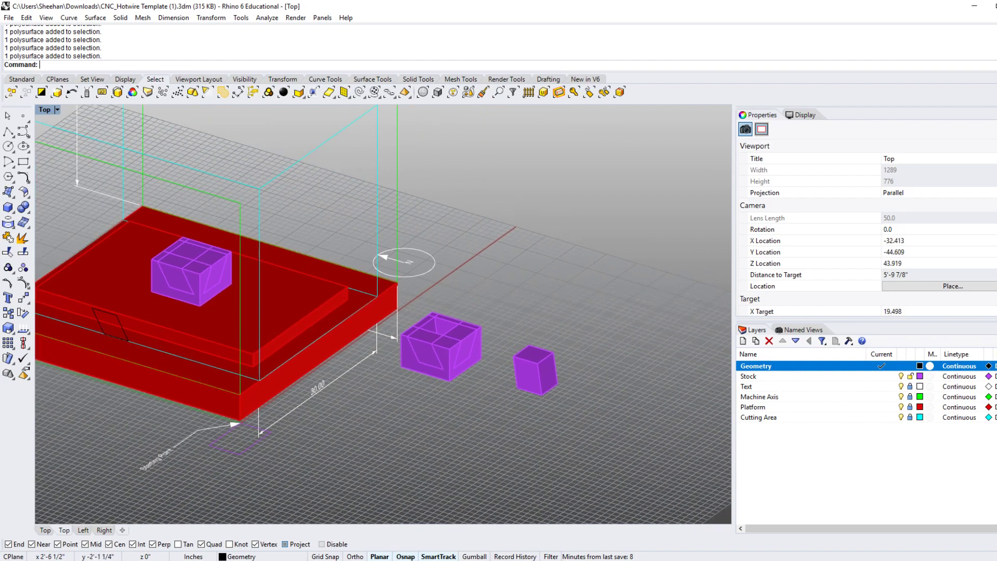
Delete the six cut stock pieces that sit on the platform
right_drag(180, 280, 520, 339)
scroll(519, 338, up, 4)
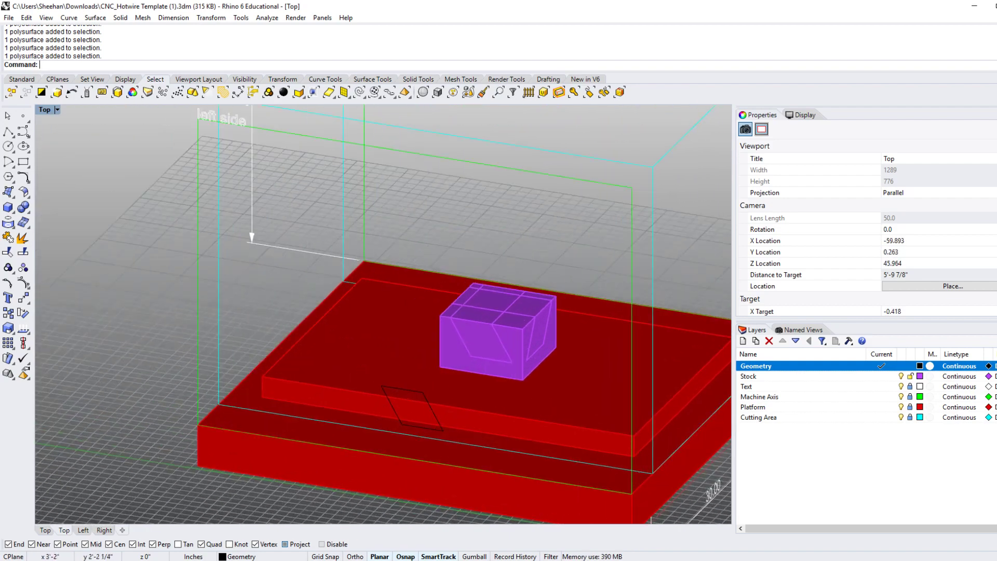
click(529, 356)
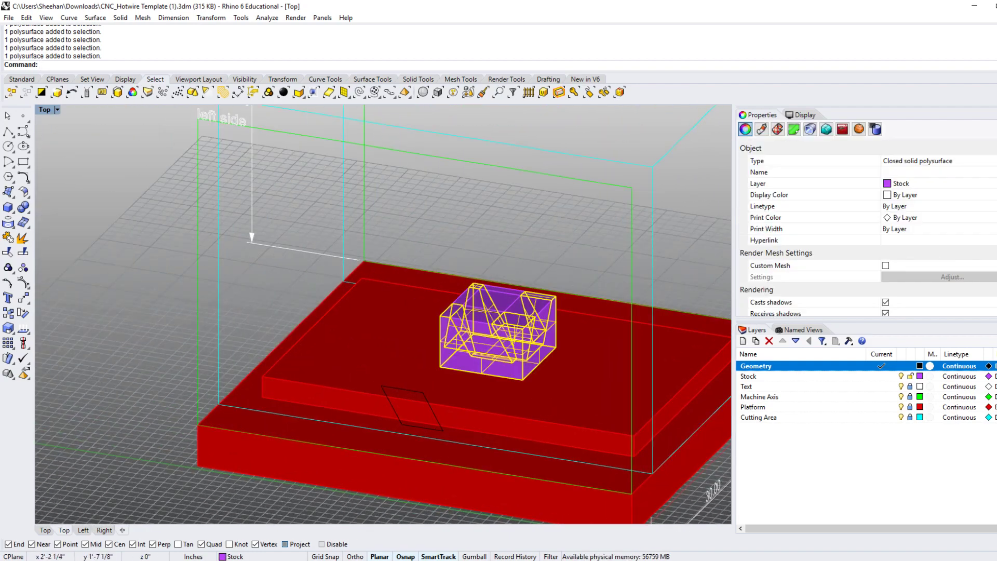
right_drag(529, 355, 589, 389)
drag(331, 192, 511, 382)
right_drag(514, 377, 515, 353)
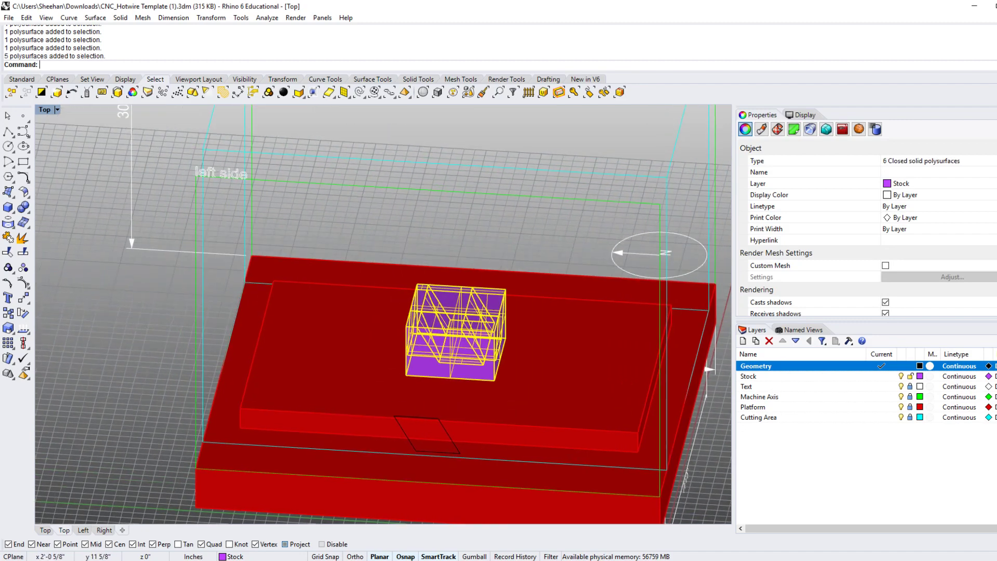
text(D)
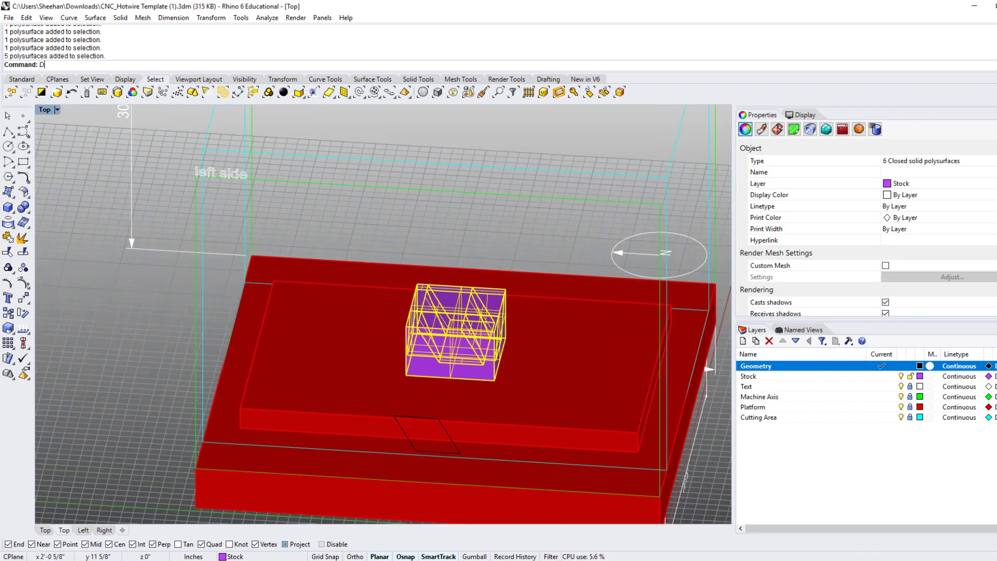
key(Return)
Create a box on the platform with the Center option, placing its base centre at the centre of the platform's upper surface
text(box)
key(Return)
text(c)
key(Return)
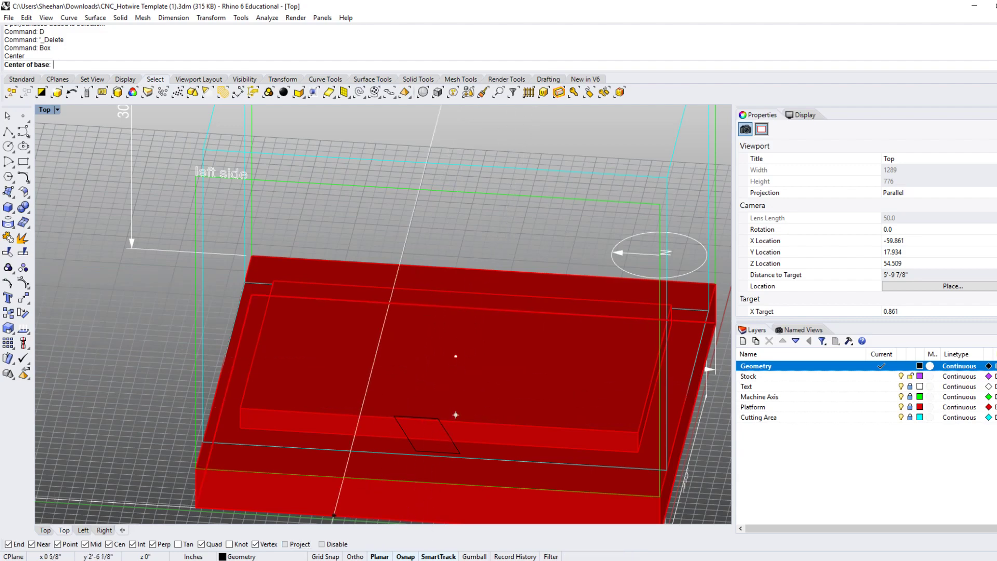
click(456, 356)
click(508, 398)
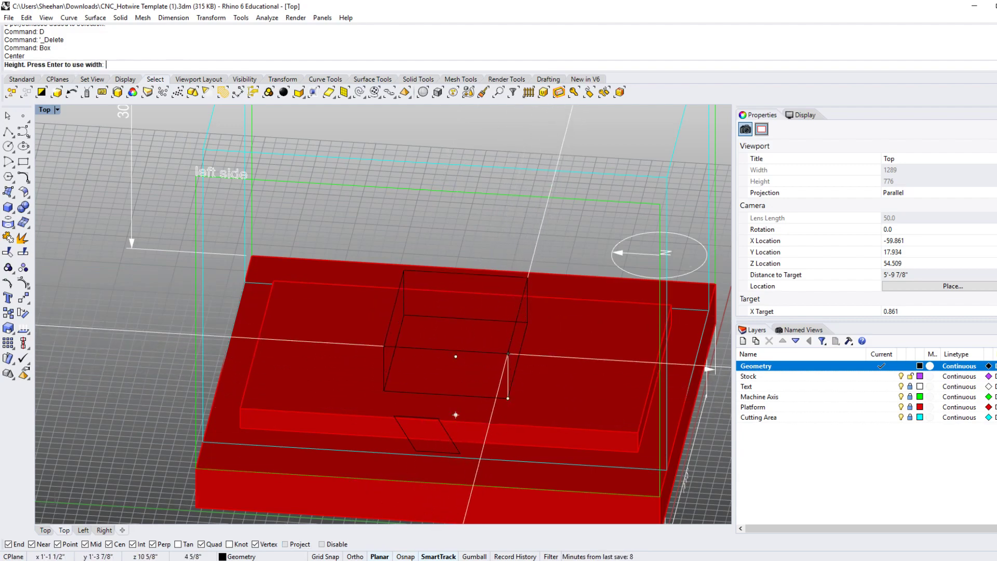
click(508, 316)
right_drag(502, 442, 467, 406)
scroll(483, 411, down, 3)
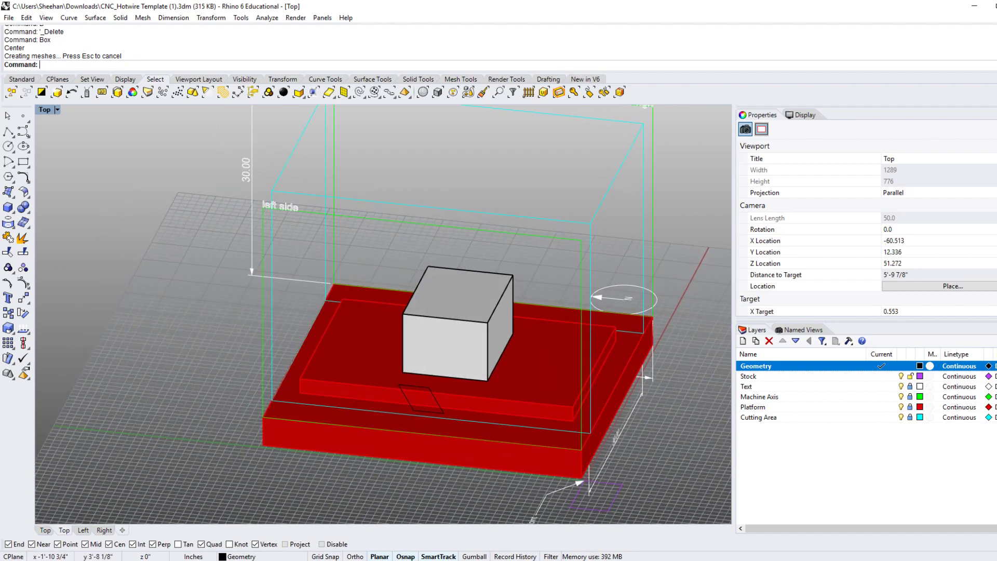
In the Left view, draw a circle about 6 inches in diameter, centred on the rhombus and matching its overall width
click(83, 530)
right_drag(524, 350, 458, 392)
scroll(458, 392, down, 4)
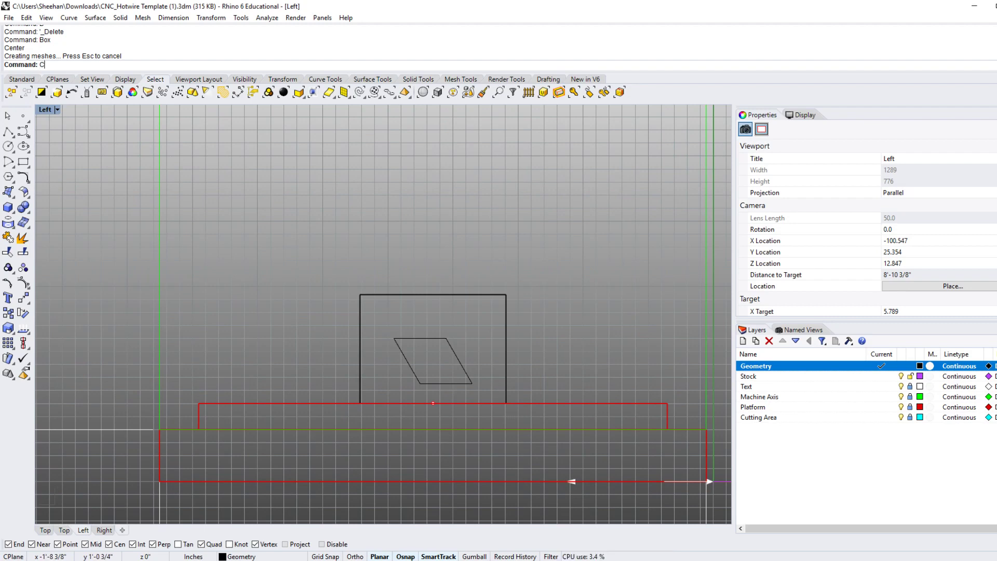
key(Return)
scroll(443, 359, up, 3)
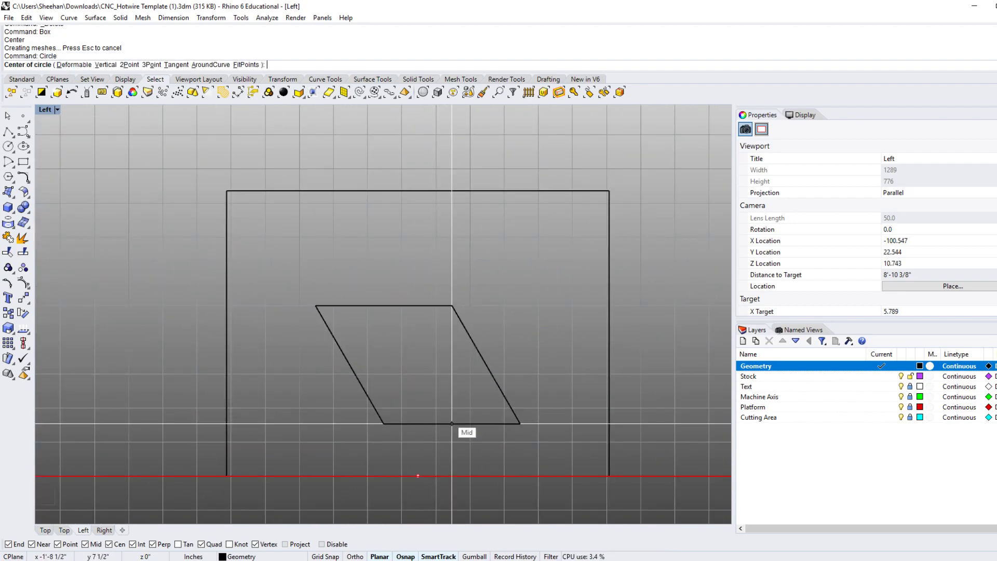
click(418, 364)
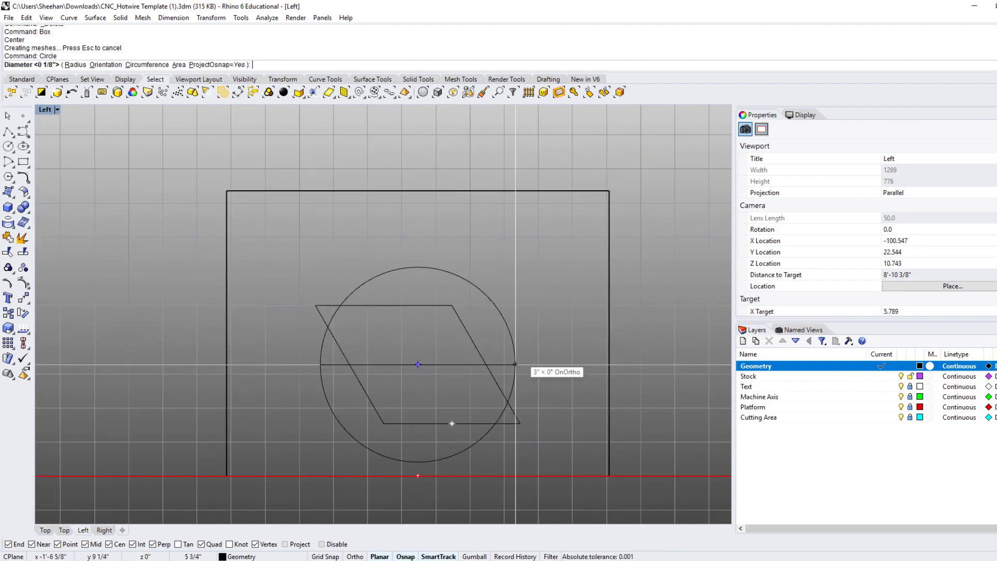
click(526, 364)
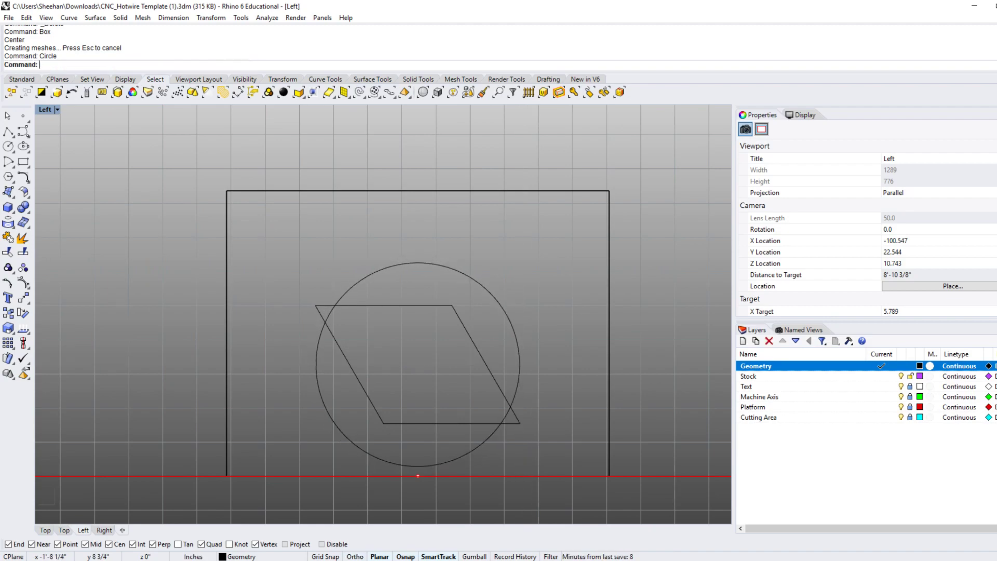
scroll(527, 364, down, 3)
ctrl+shift+right_drag(526, 365, 563, 364)
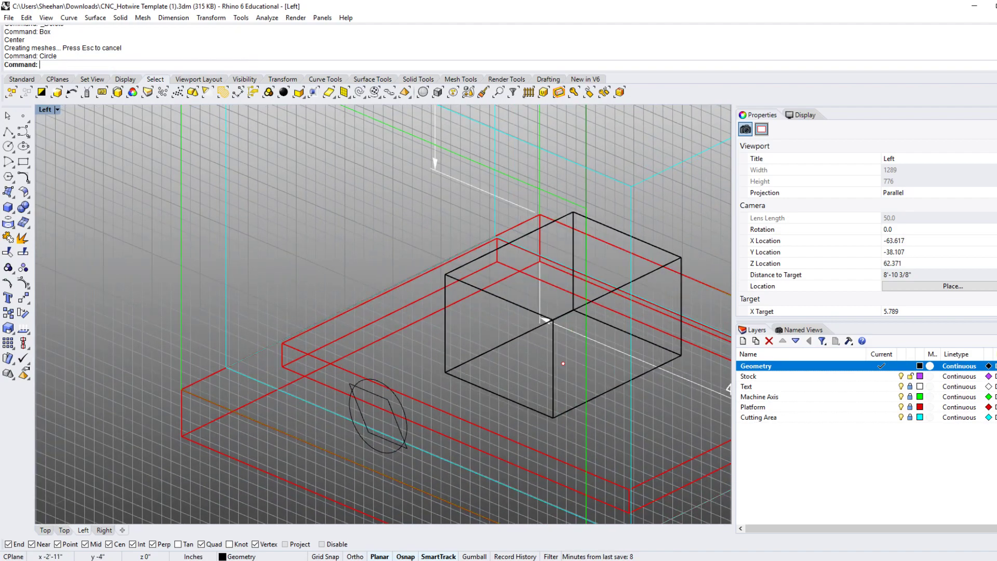
scroll(563, 363, down, 2)
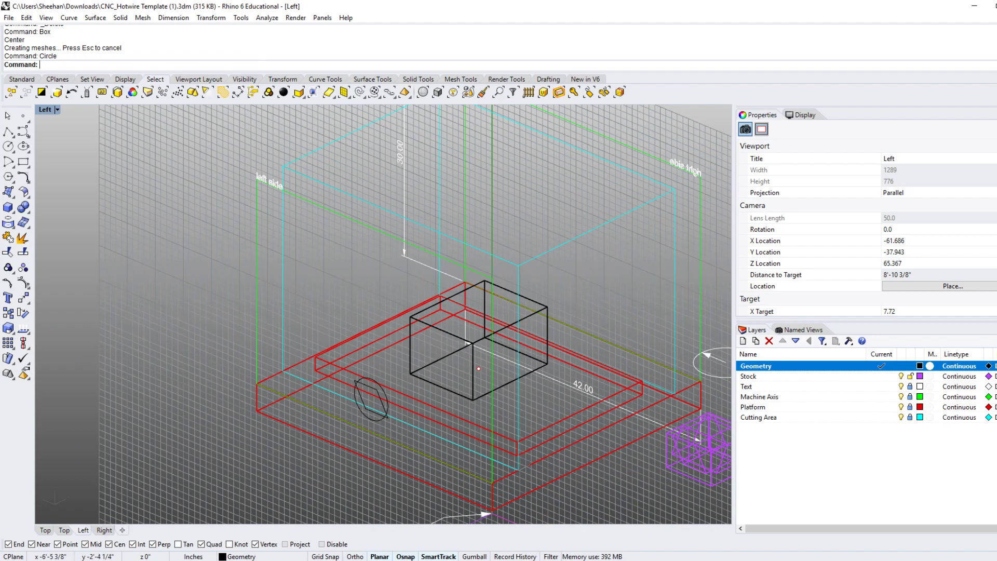
Move the circle from the left-side machine axis plane straight across to the right-side machine axis plane, with Vertical set to Yes
key(ctrl+Tab)
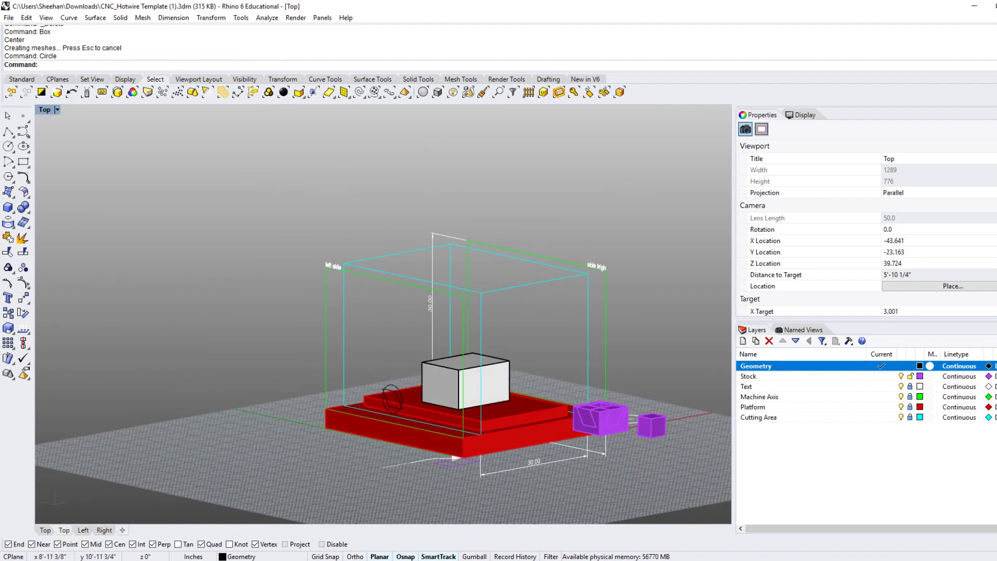
scroll(383, 315, up, 3)
scroll(383, 314, down, 2)
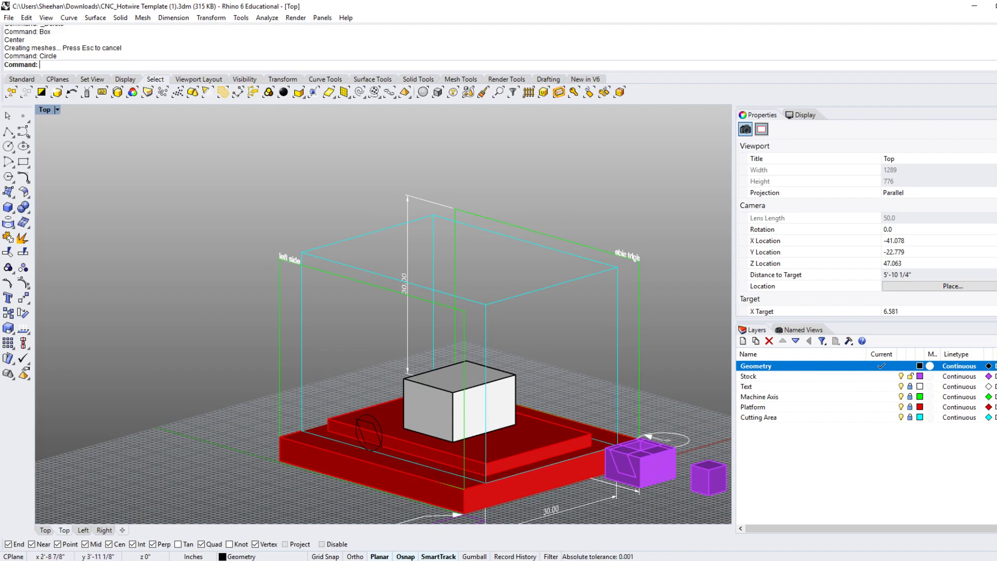
click(380, 425)
right_drag(414, 426, 416, 405)
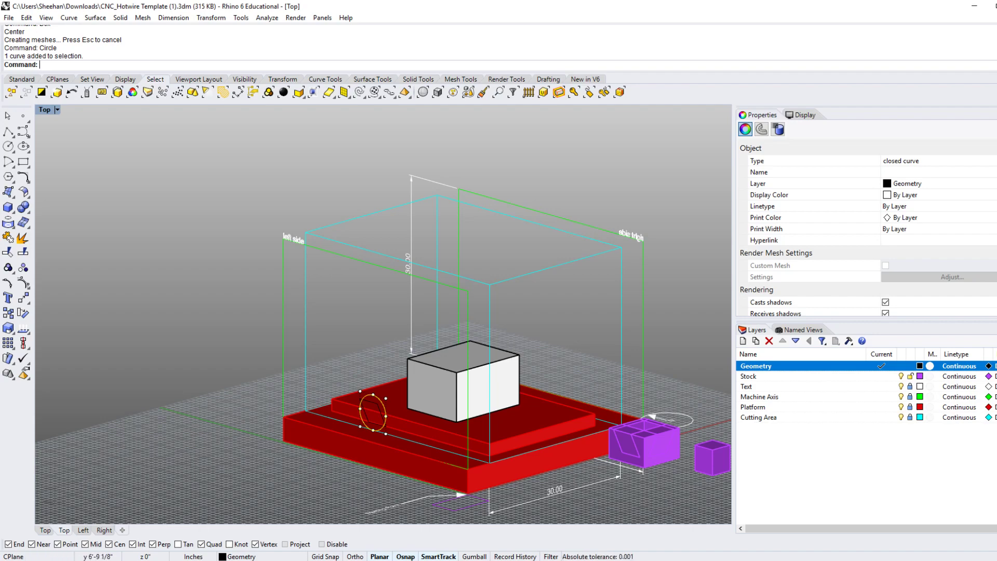
scroll(639, 229, up, 5)
scroll(659, 263, down, 5)
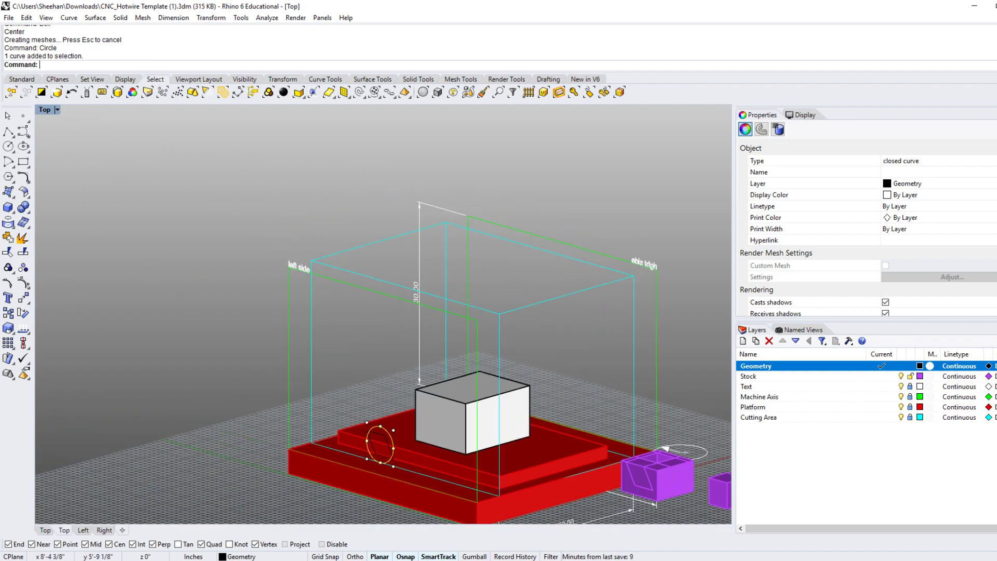
click(83, 530)
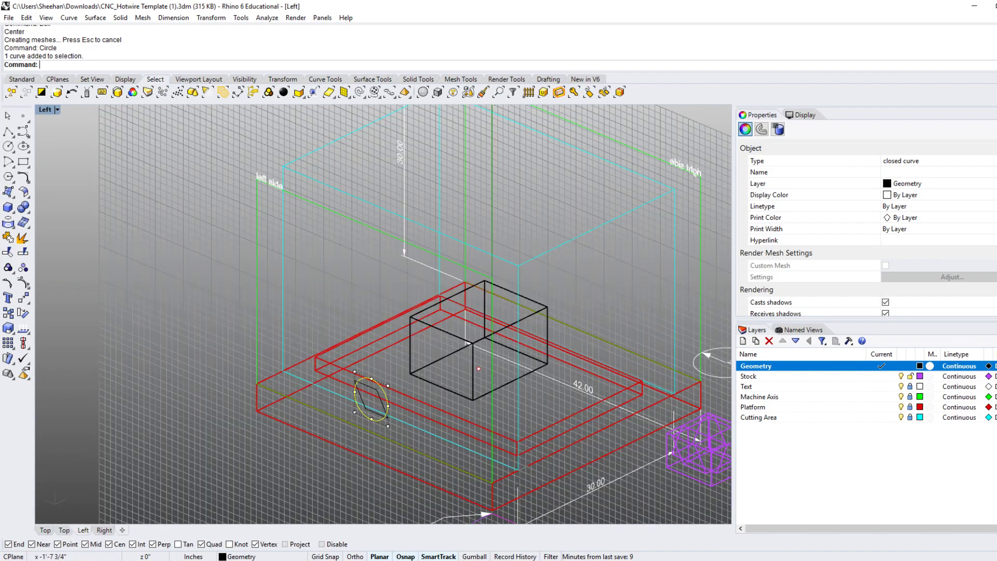
right_drag(419, 452, 387, 437)
scroll(263, 374, up, 3)
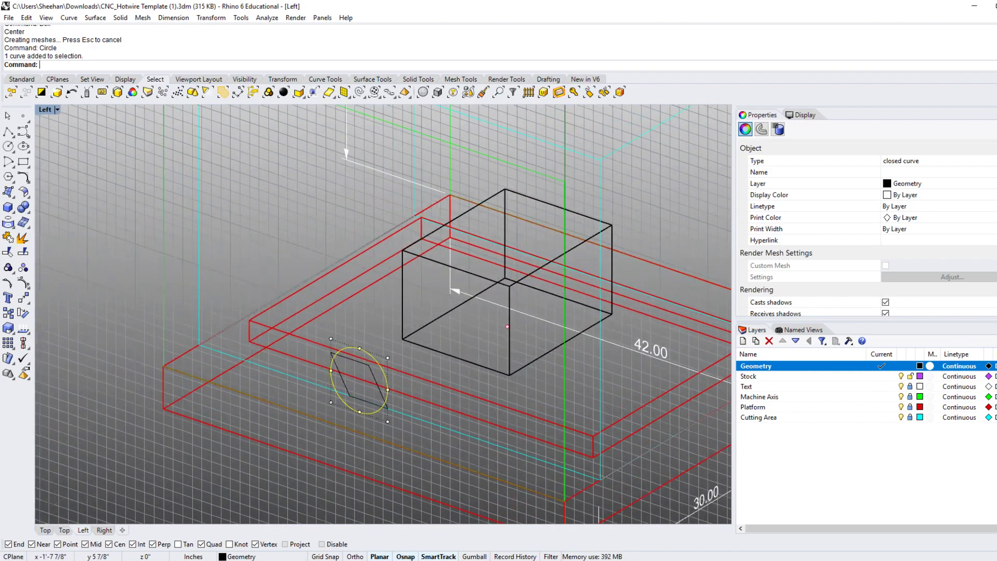
text(ove)
key(Return)
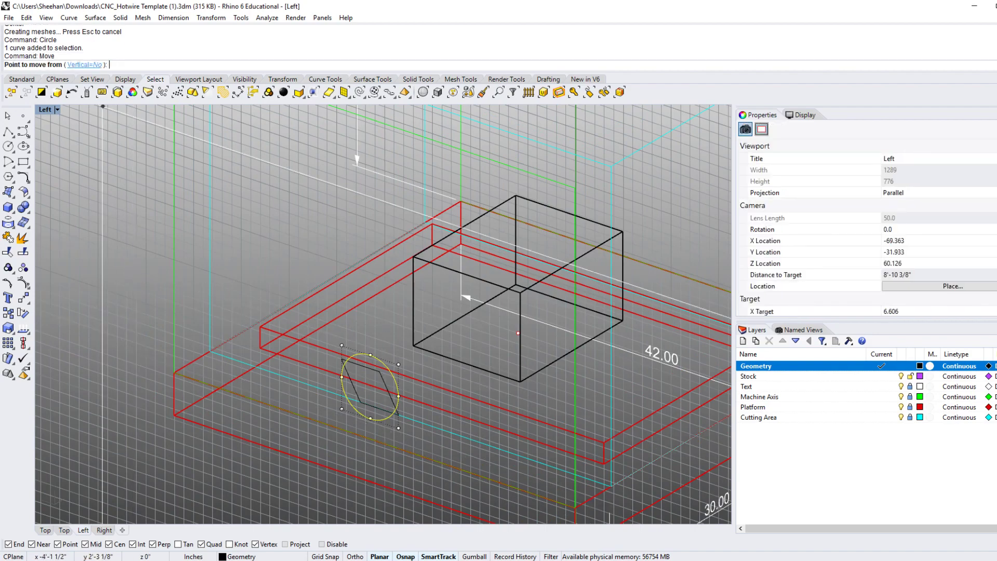
click(85, 64)
scroll(364, 436, up, 6)
click(401, 405)
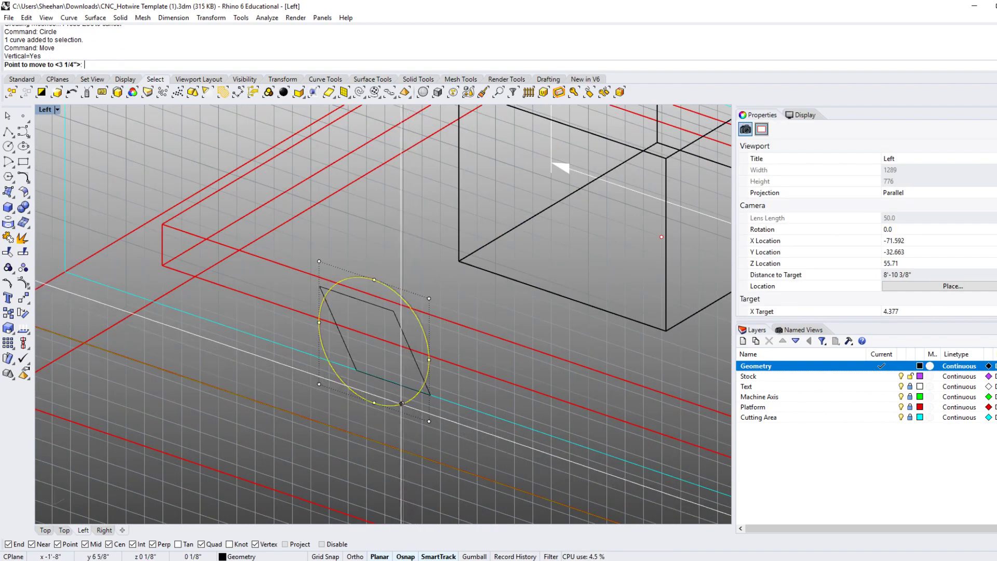
scroll(402, 404, down, 8)
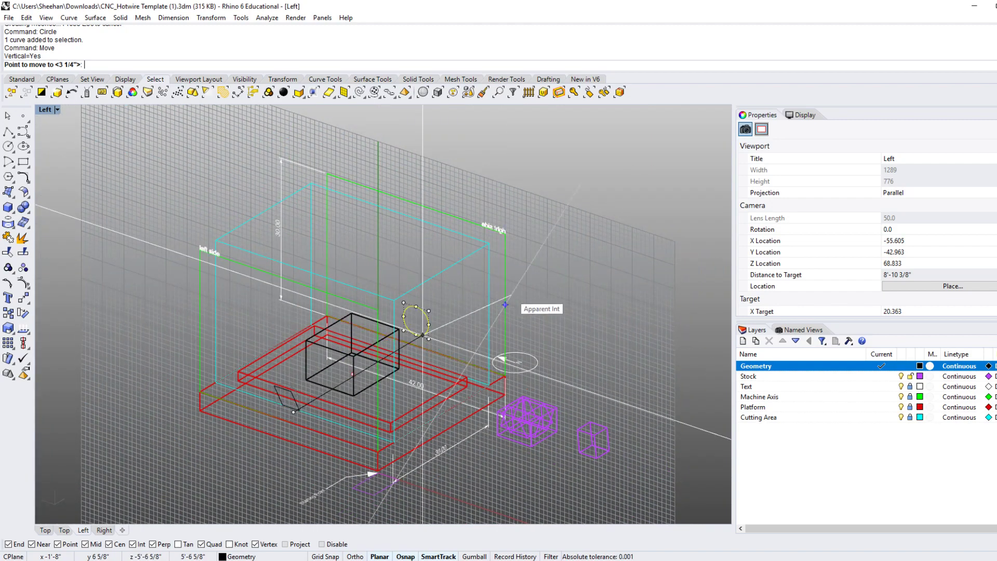
click(505, 260)
right_drag(403, 353, 484, 346)
scroll(484, 346, up, 4)
key(Escape)
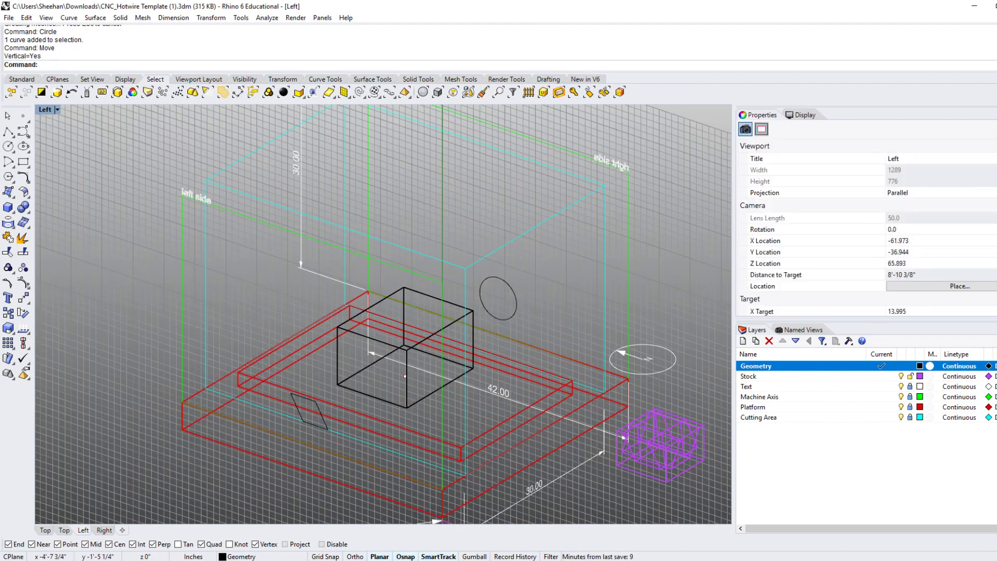
Loft between the circle and the rhombus through the block, using the Normal style and Do not simplify
click(64, 530)
mouse_move(468, 381)
right_down()
mouse_move(400, 351)
mouse_move(441, 361)
mouse_move(530, 330)
mouse_move(434, 350)
right_up()
right_drag(514, 361, 537, 365)
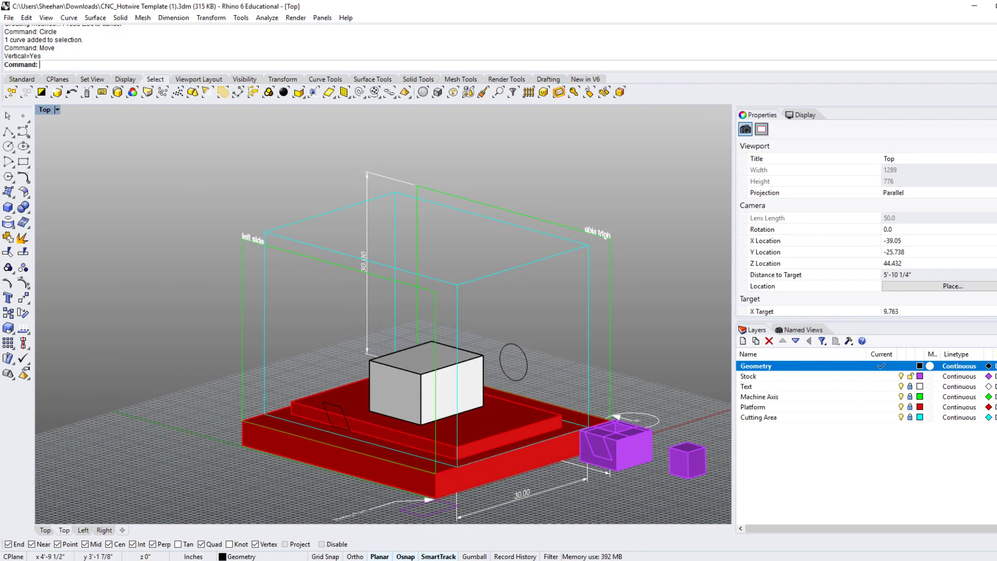
click(527, 365)
shift+click(342, 410)
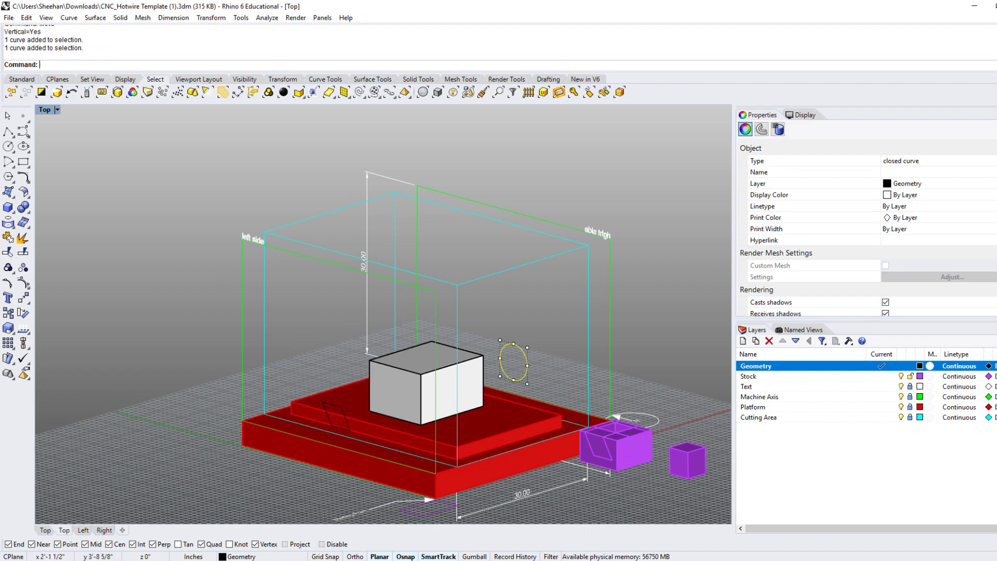
text(loft)
key(Return)
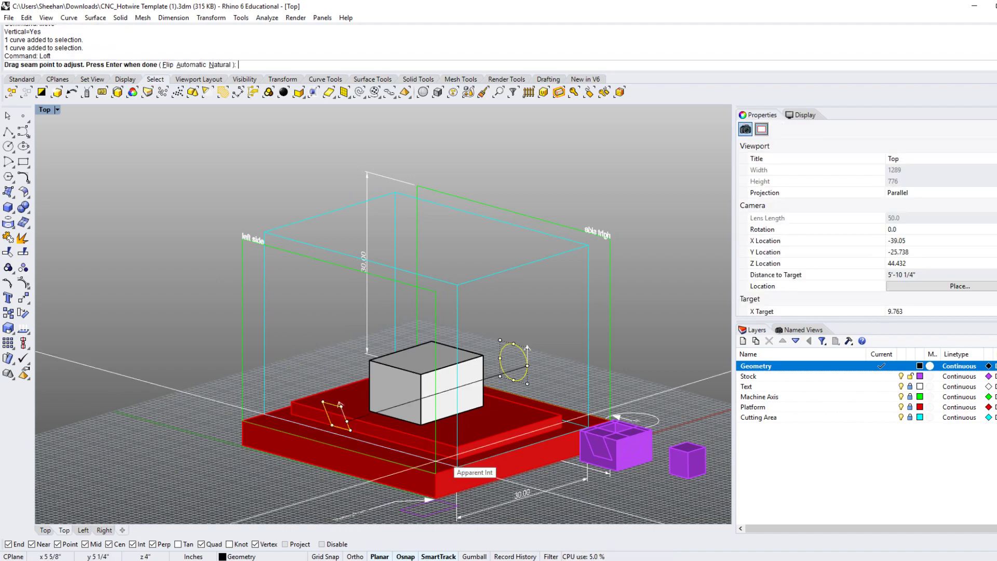
key(Return)
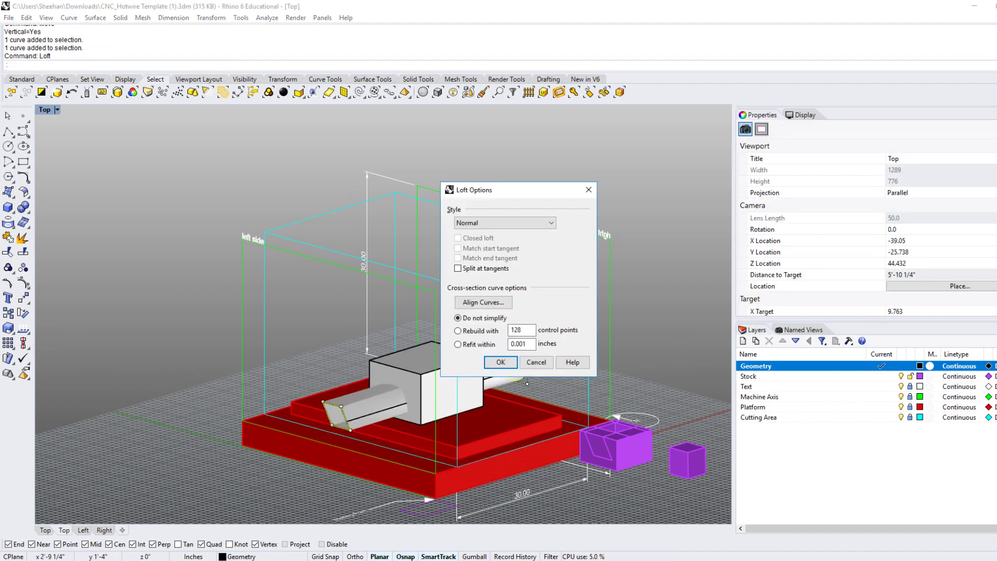
right_drag(530, 429, 509, 427)
right_drag(333, 467, 443, 434)
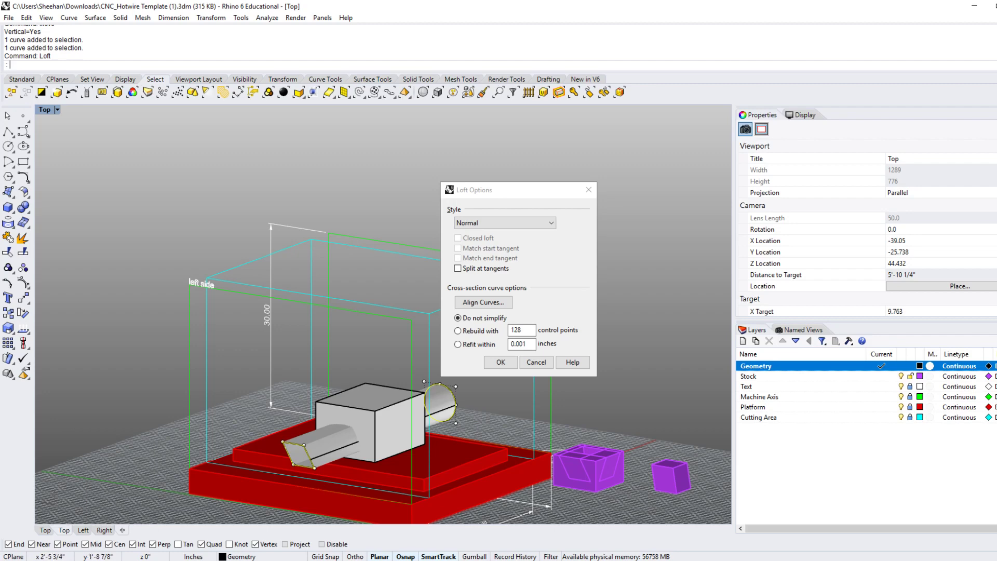
shift+right_drag(310, 463, 268, 455)
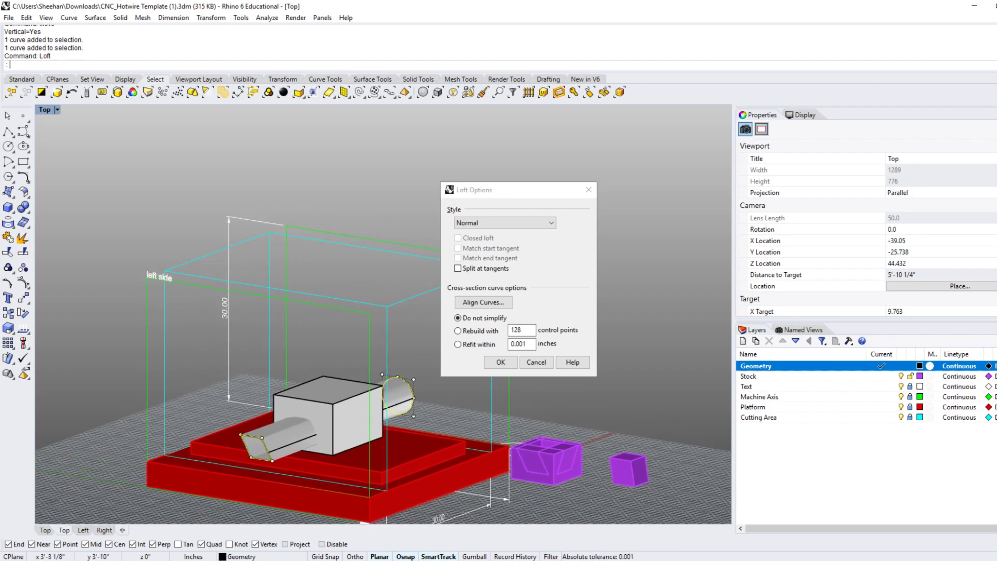
shift+right_drag(367, 425, 463, 424)
click(502, 363)
Cap both open ends of the rhombus-to-circle loft to make it a closed solid
scroll(458, 426, up, 5)
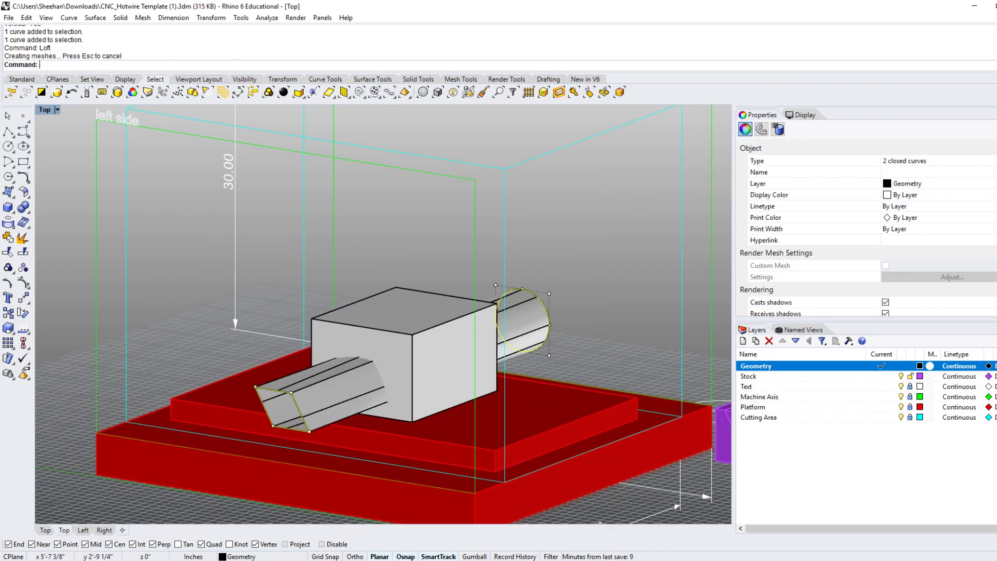
click(532, 373)
right_drag(532, 374, 600, 381)
click(407, 410)
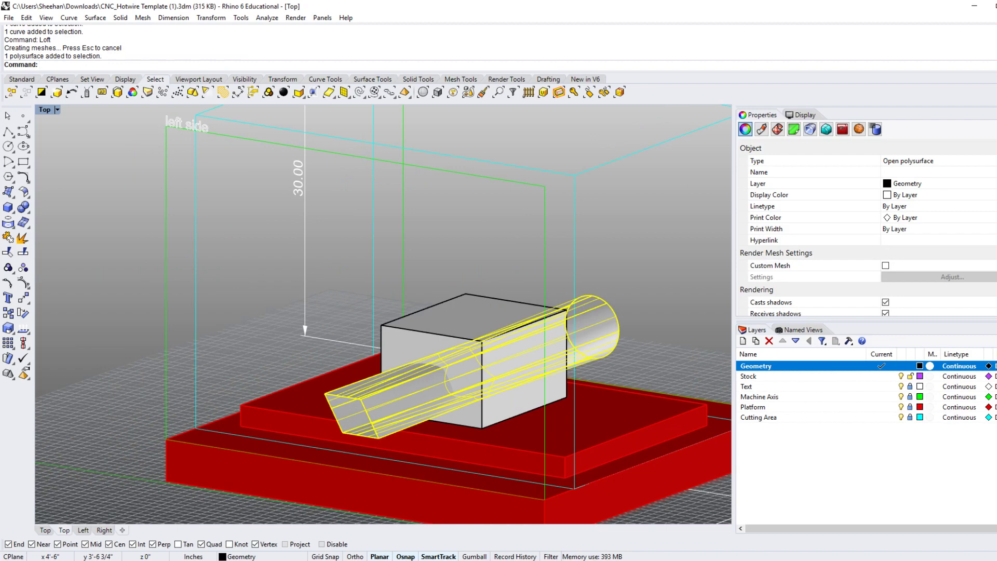
text(Cap)
key(Return)
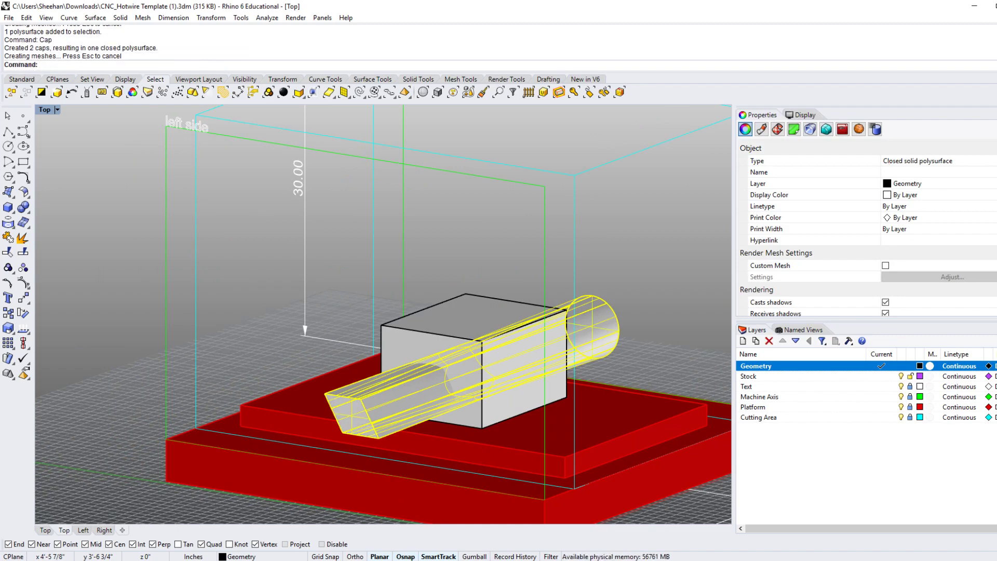
key(Escape)
Split the block with the capped loft using BooleanSplit, keeping DeleteInput set to Yes
right_drag(470, 380, 496, 373)
click(506, 368)
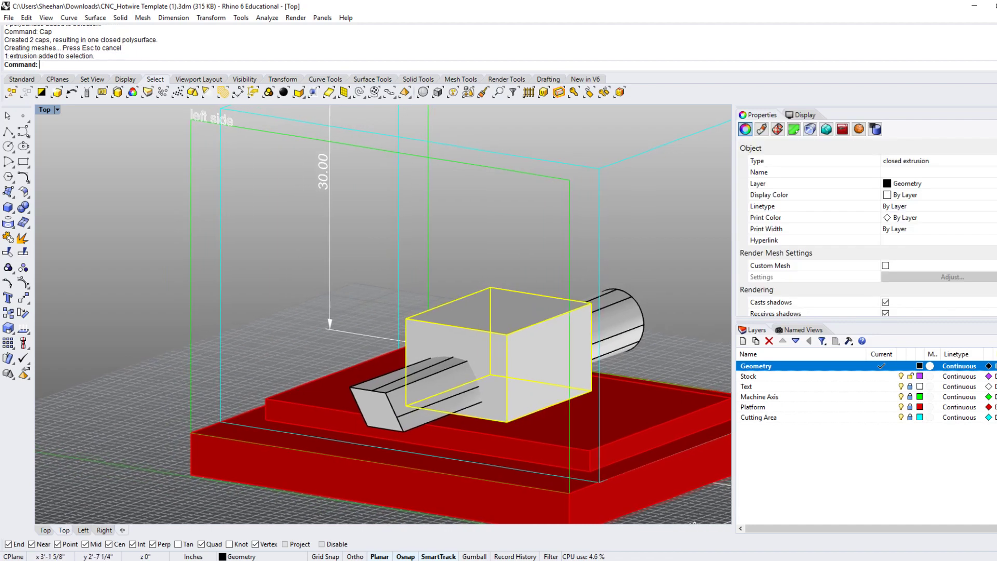
text(oo)
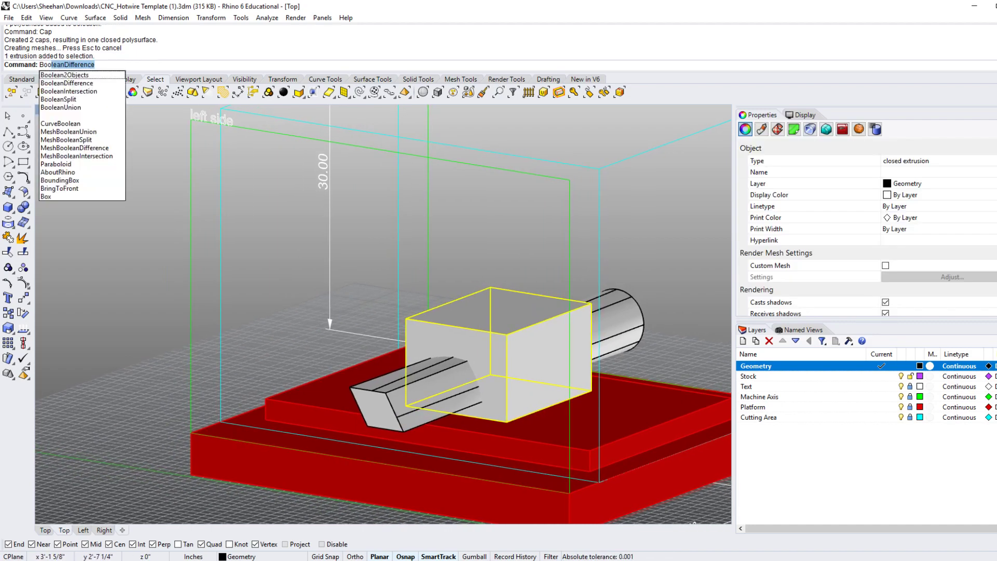
text(leanSplit)
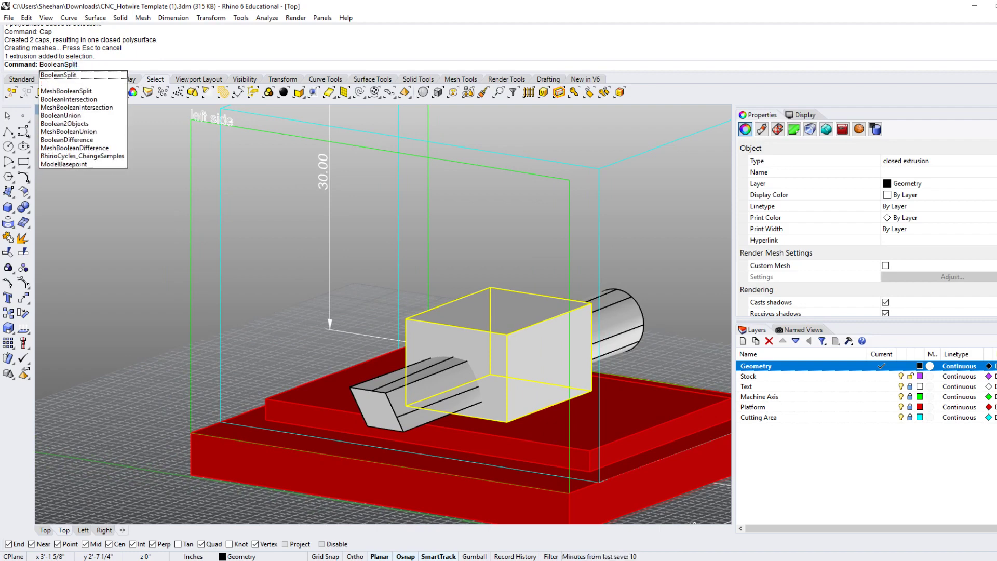
key(Return)
key(Escape)
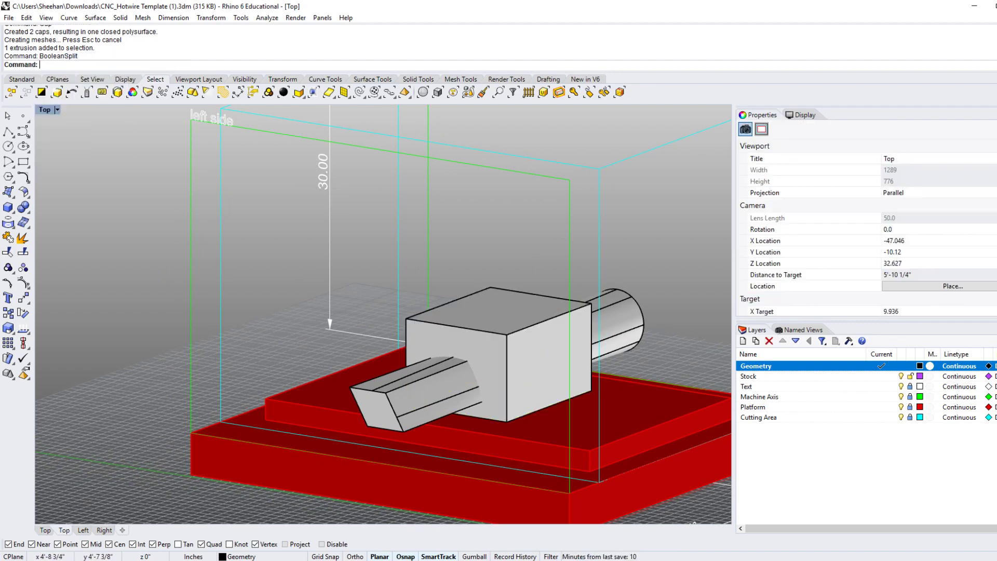
key(Return)
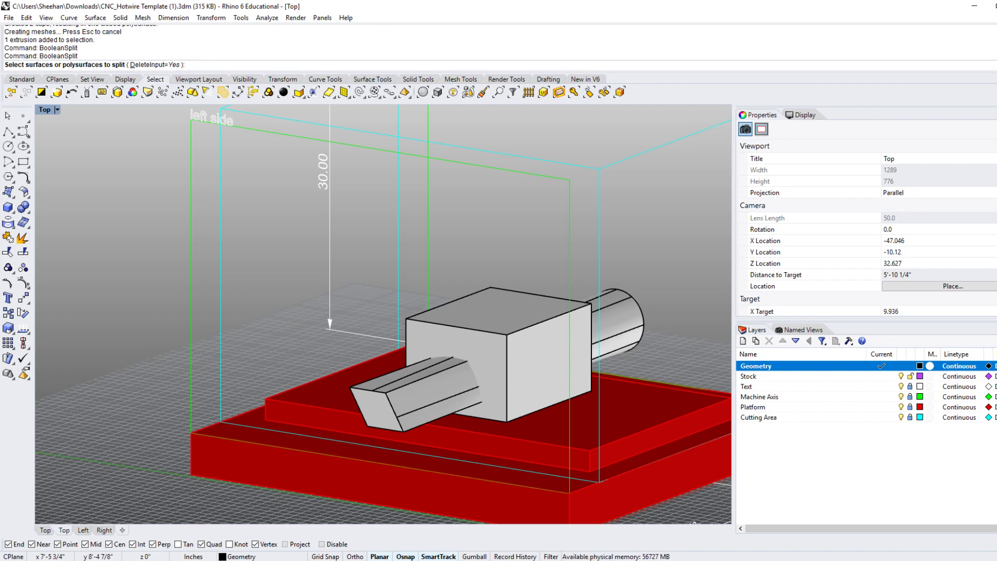
click(548, 364)
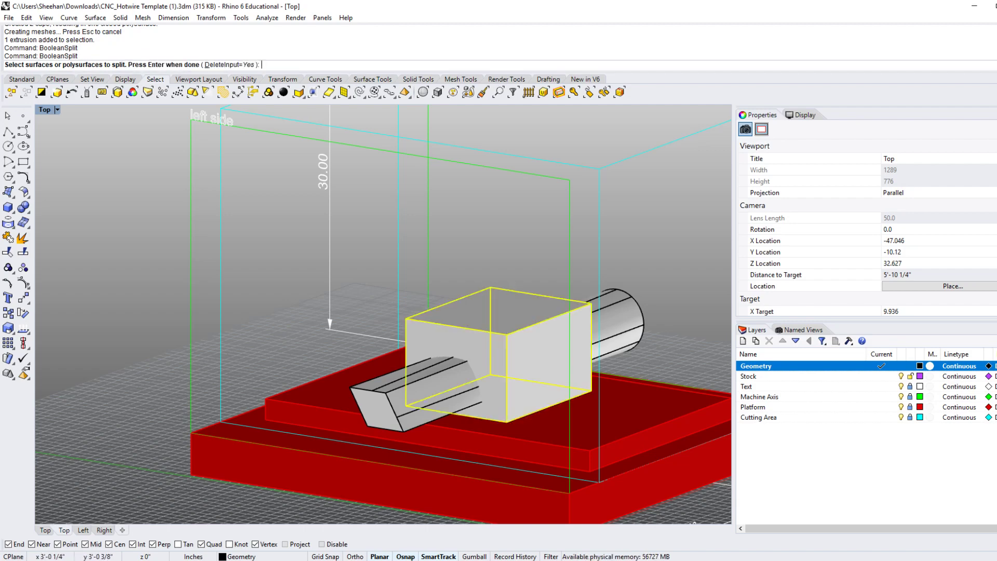
key(Return)
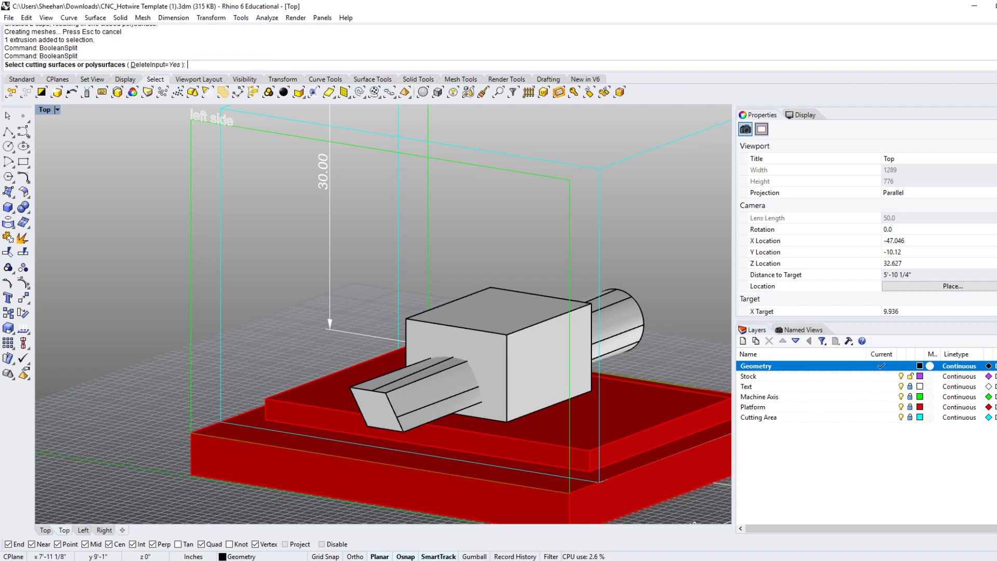
click(423, 393)
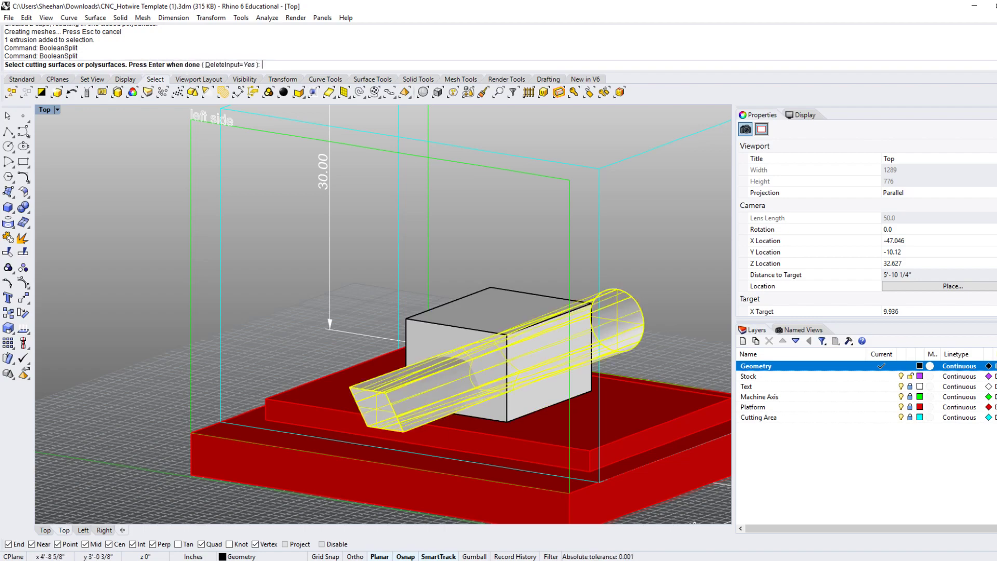
key(Return)
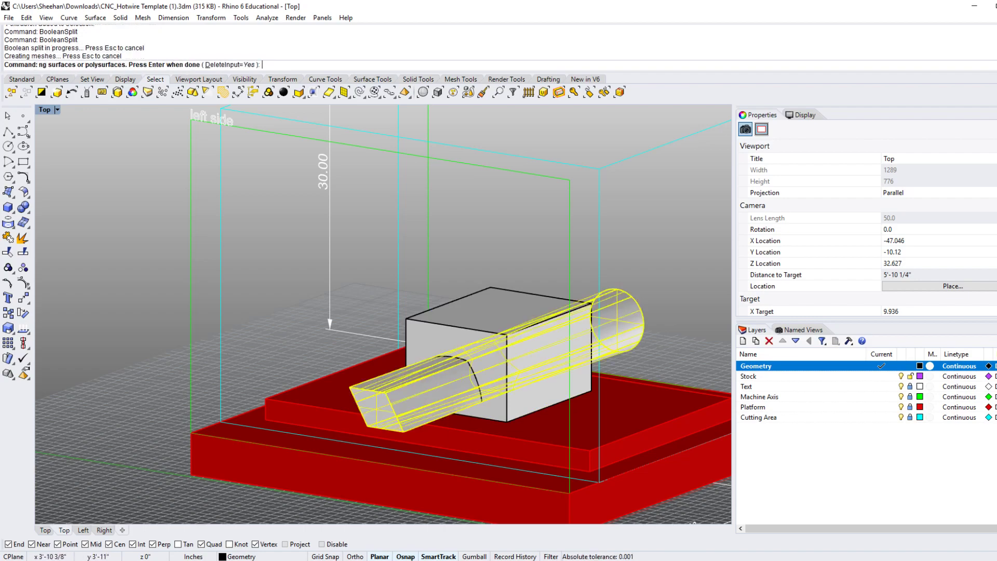
Delete the lofted cutting solid that passes through the block
right_drag(358, 442, 283, 460)
click(363, 405)
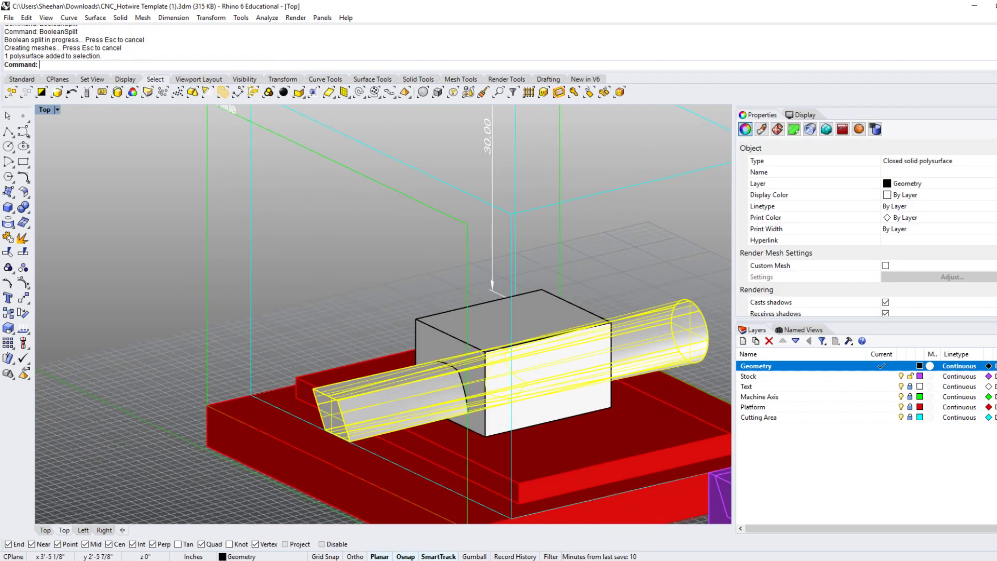
text(d)
key(Return)
Inspect the split block with one piece hidden, switch the display mode back to Shaded, and undo the hide
right_drag(364, 405, 441, 403)
click(442, 341)
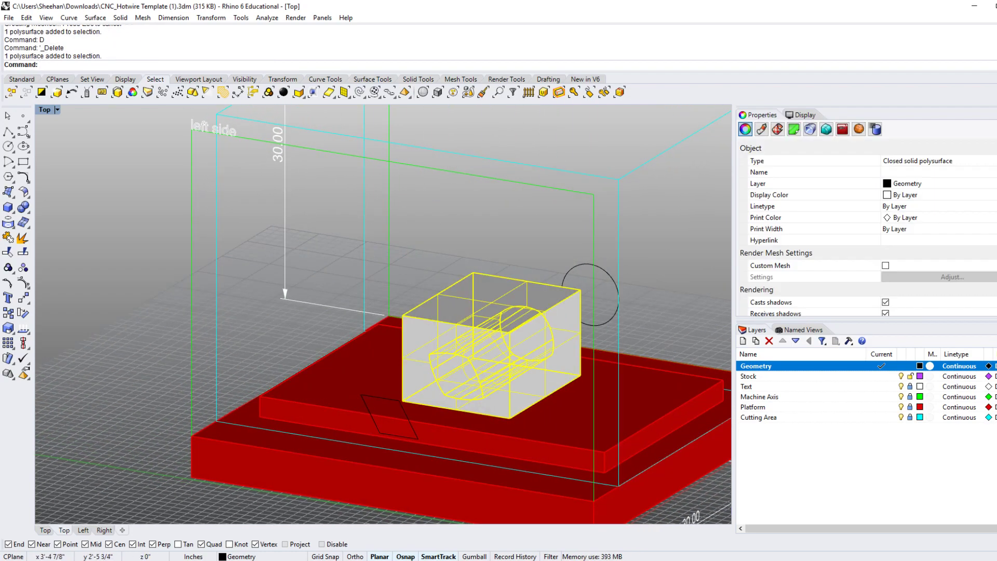
right_drag(442, 354, 291, 291)
click(458, 371)
click(428, 343)
key(ctrl+h)
mouse_move(292, 129)
right_down()
mouse_move(332, 155)
mouse_move(437, 171)
mouse_move(229, 203)
right_up()
key(ctrl+alt+r)
key(ctrl+alt+s)
key(ctrl+z)
Examine the inner core and the surrounding block together with the rhombus and circle profiles on either side
scroll(524, 408, up, 8)
shift+right_drag(509, 385, 438, 386)
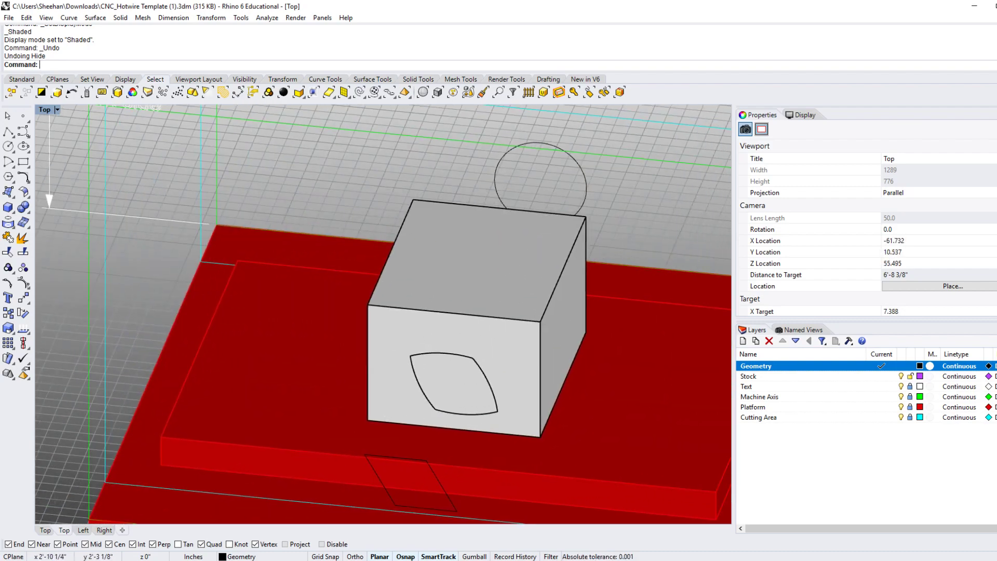
scroll(427, 355, down, 10)
scroll(422, 353, up, 6)
scroll(432, 349, up, 1)
click(431, 346)
shift+right_drag(434, 350, 418, 386)
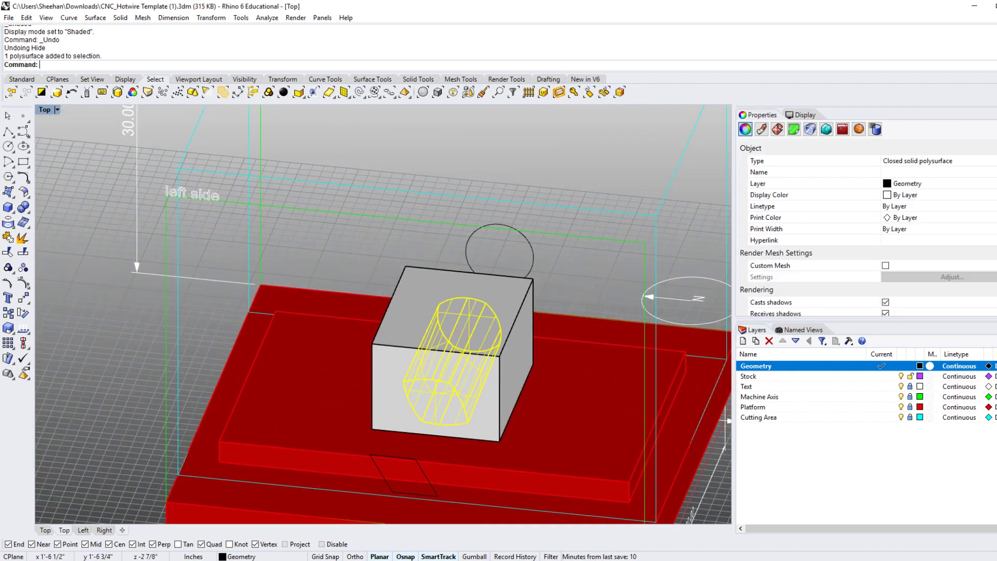
shift+click(494, 439)
scroll(383, 315, down, 3)
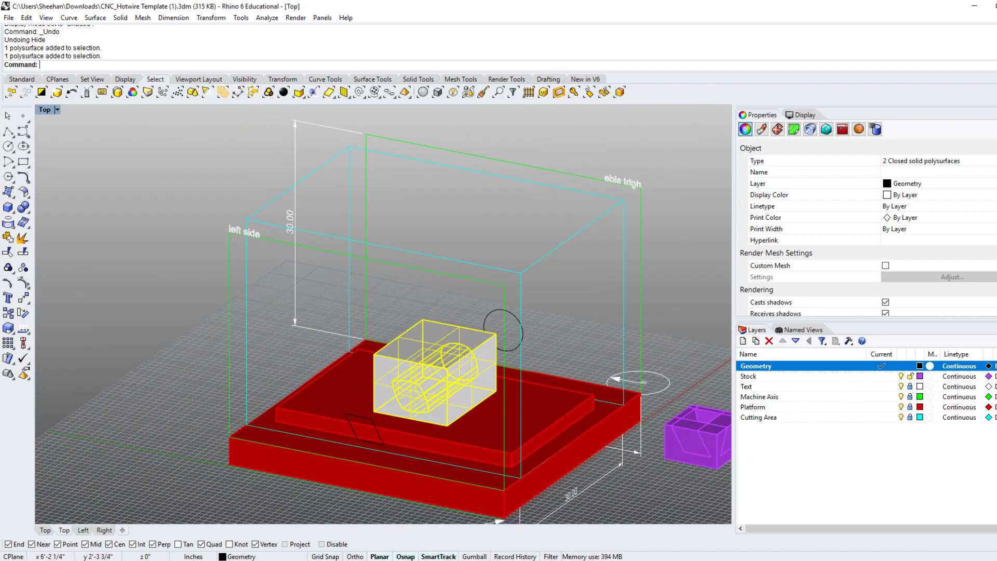
right_drag(578, 301, 567, 291)
key(Escape)
right_drag(635, 194, 598, 228)
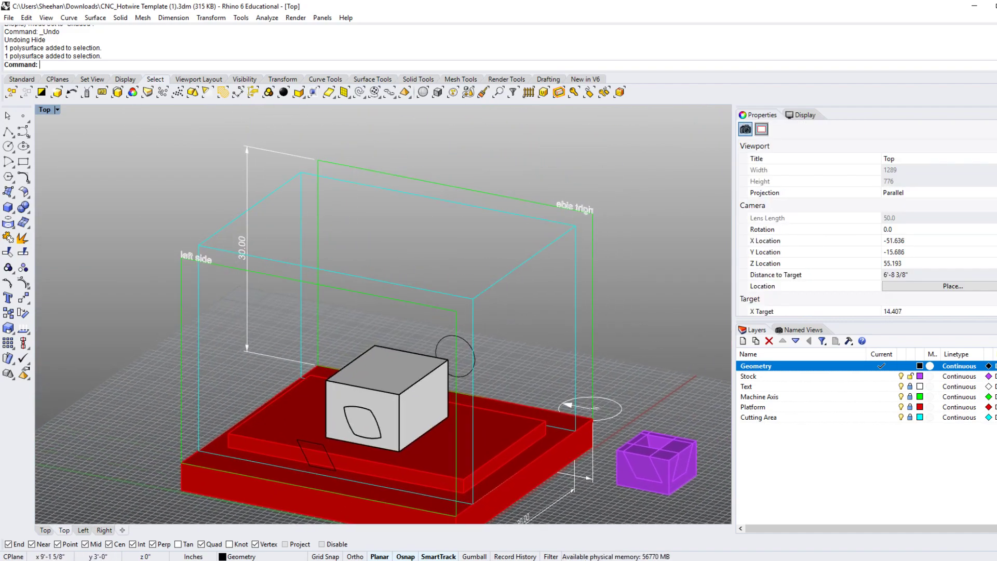
right_drag(455, 356, 444, 304)
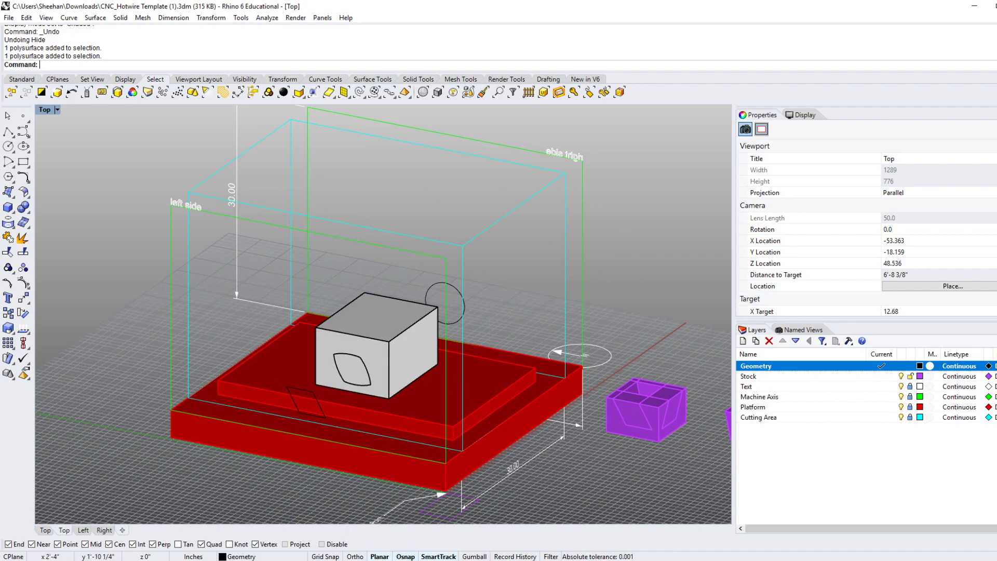
Delete the outer block and its tapered inner core from the platform
right_drag(445, 304, 406, 164)
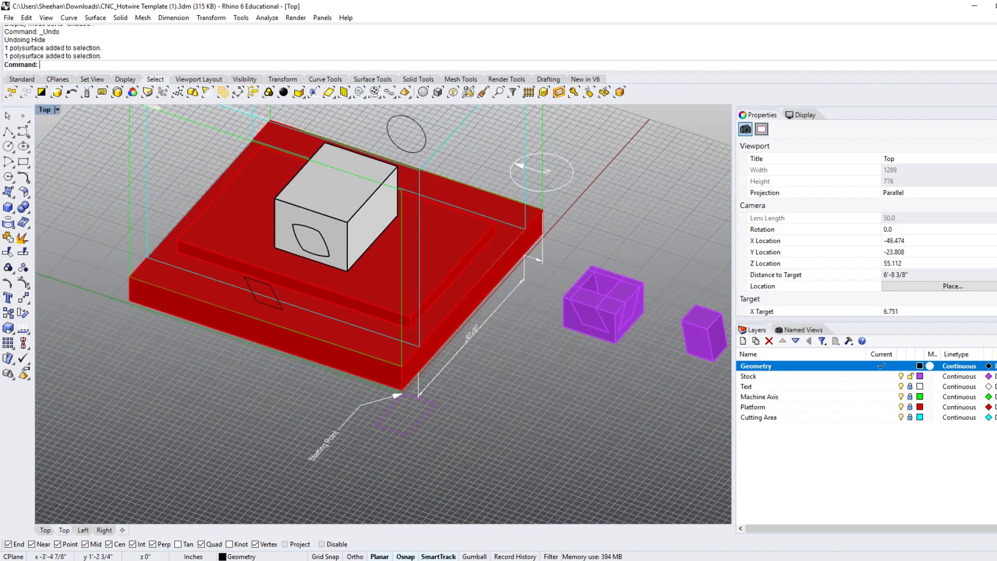
right_drag(701, 343, 564, 369)
click(566, 365)
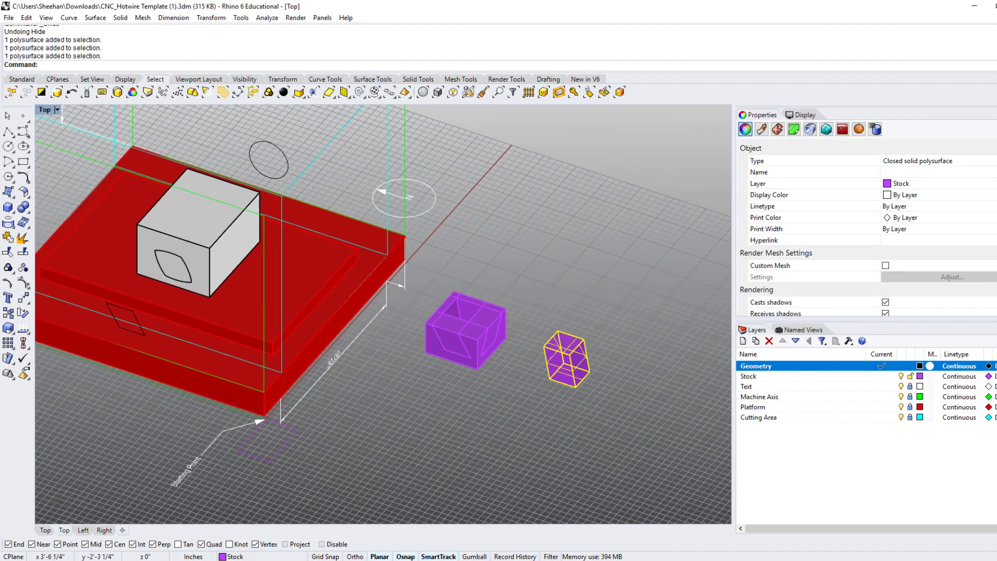
right_drag(264, 349, 443, 352)
click(361, 275)
text(d)
key(Return)
click(341, 275)
click(360, 335)
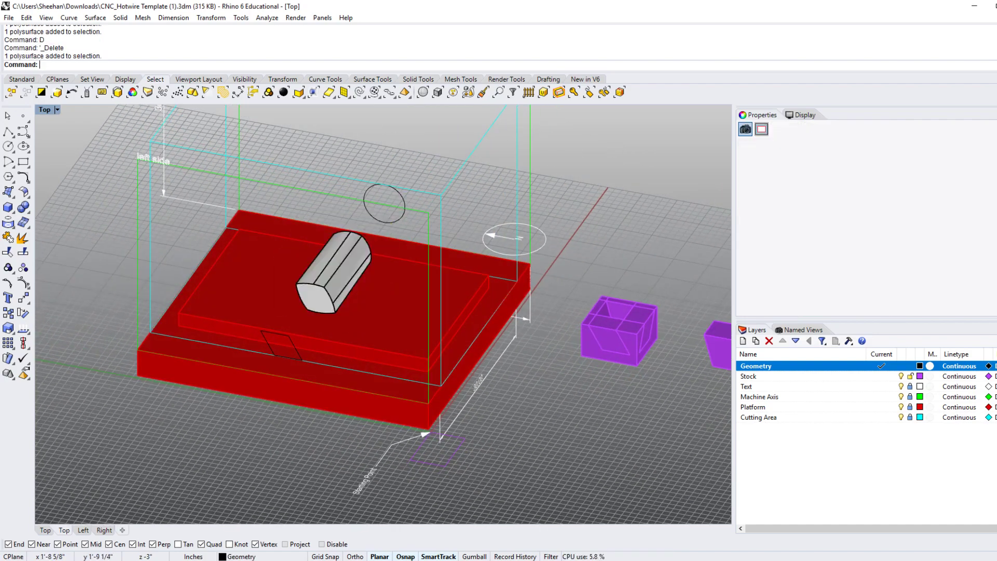
text(d)
key(Return)
Delete the circle profile behind the platform, keeping the rhombus
click(365, 204)
text(d)
key(Return)
Make Stock the current layer and create an 8 by 8 inch box, 5 inches high, using the Center option at the platform's centre point
right_drag(461, 285, 252, 351)
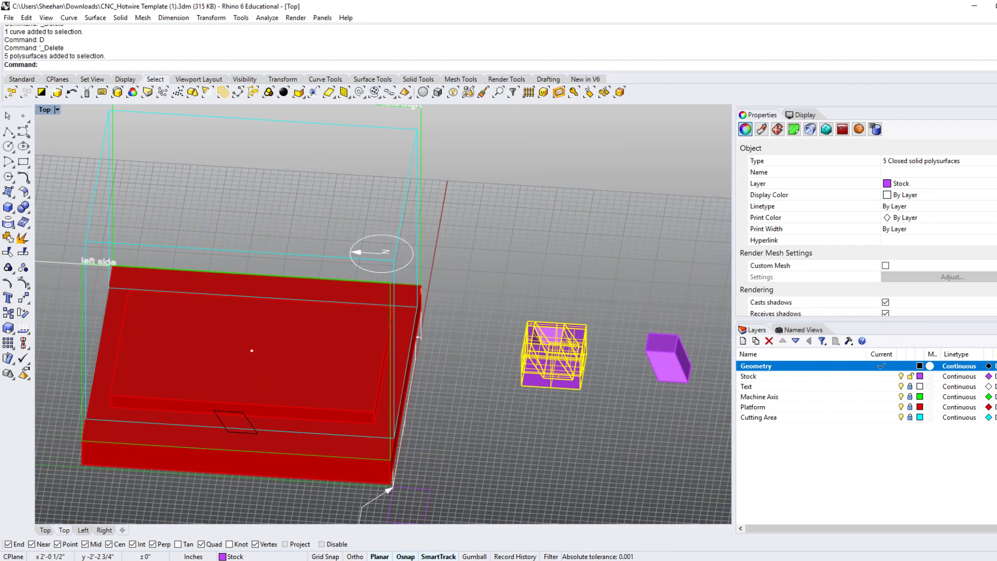
text(box)
key(Return)
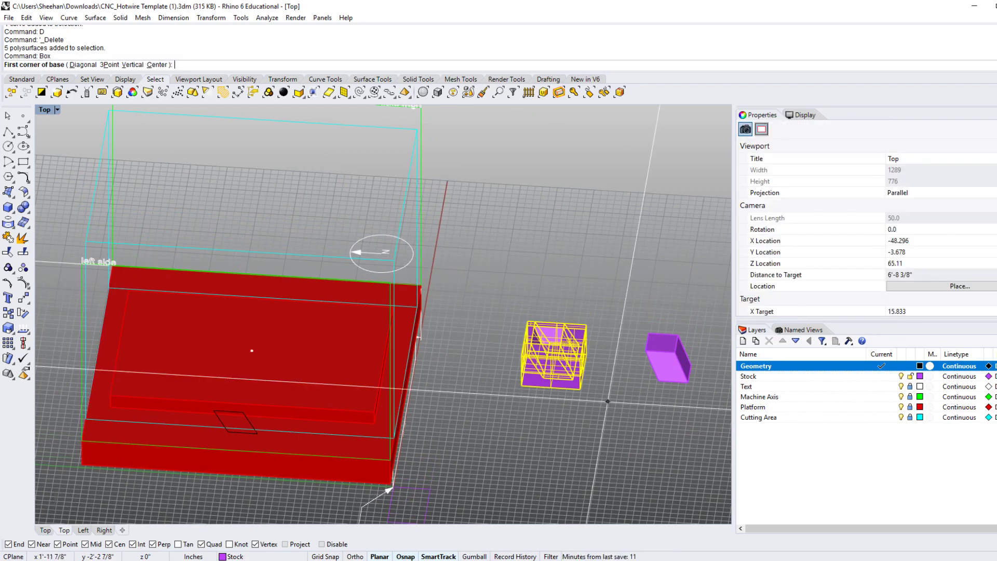
right_drag(494, 414, 533, 407)
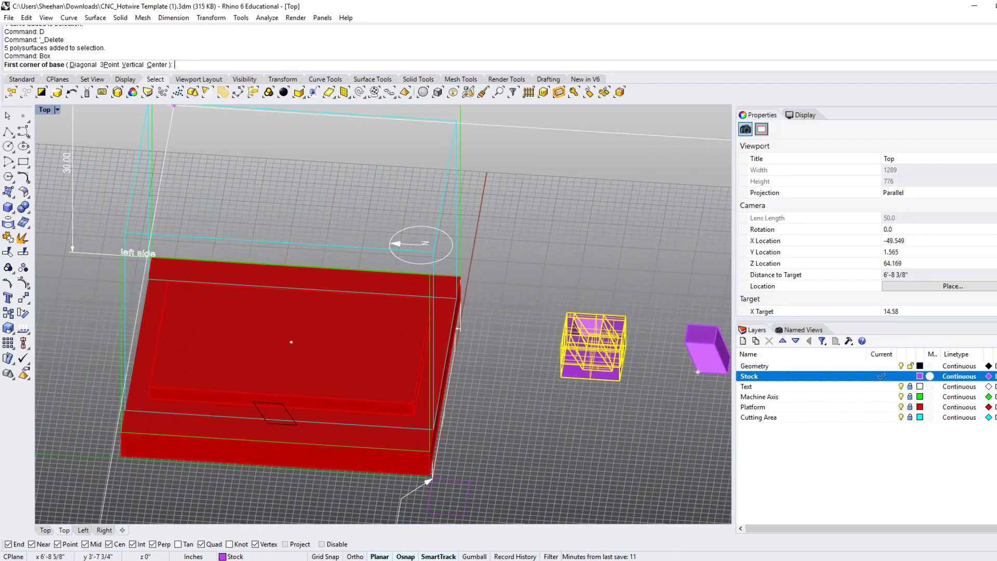
text(c)
key(Return)
click(291, 342)
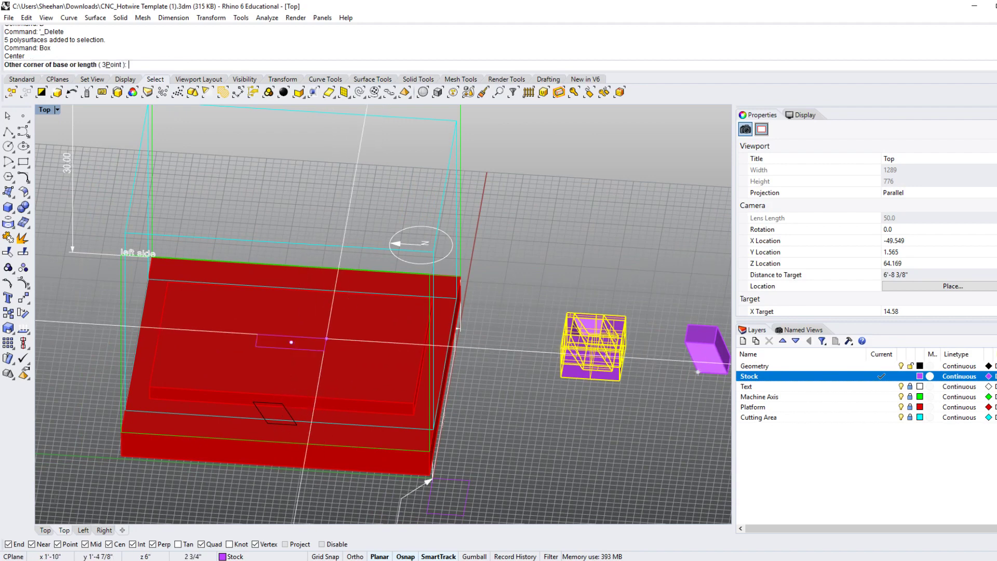
text(8)
key(Return)
text(8)
key(Return)
text(8)
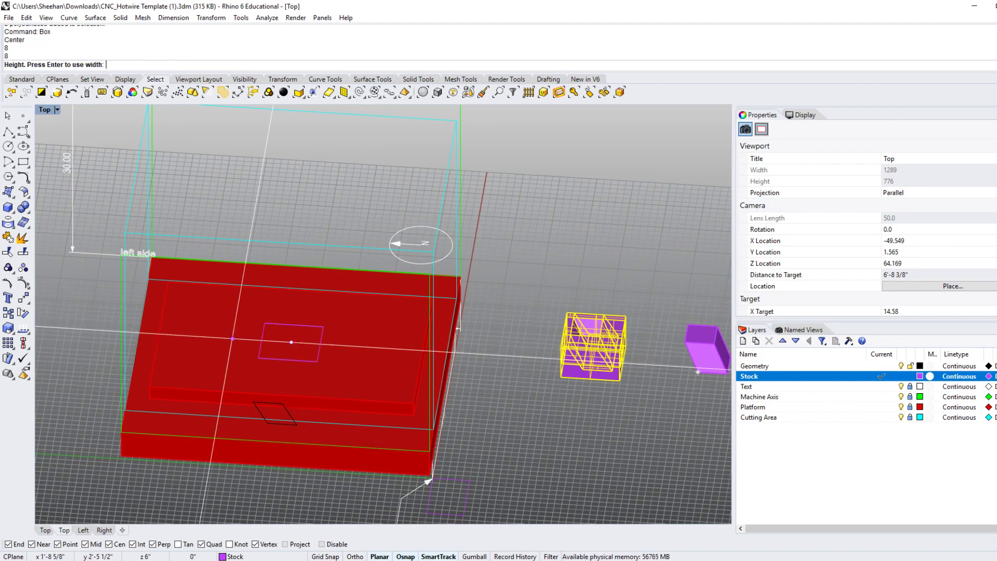
text(5)
key(Return)
shift+right_drag(333, 293, 389, 273)
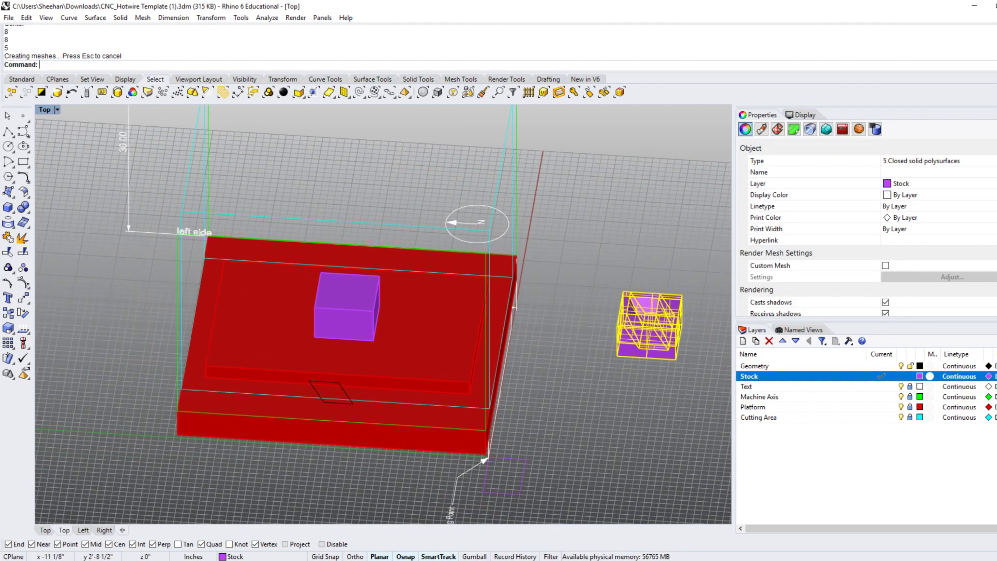
Set the Left viewport to Shaded mode and a straight-on Left view framing the block and rhombus, with nothing selected
click(83, 531)
scroll(374, 379, down, 2)
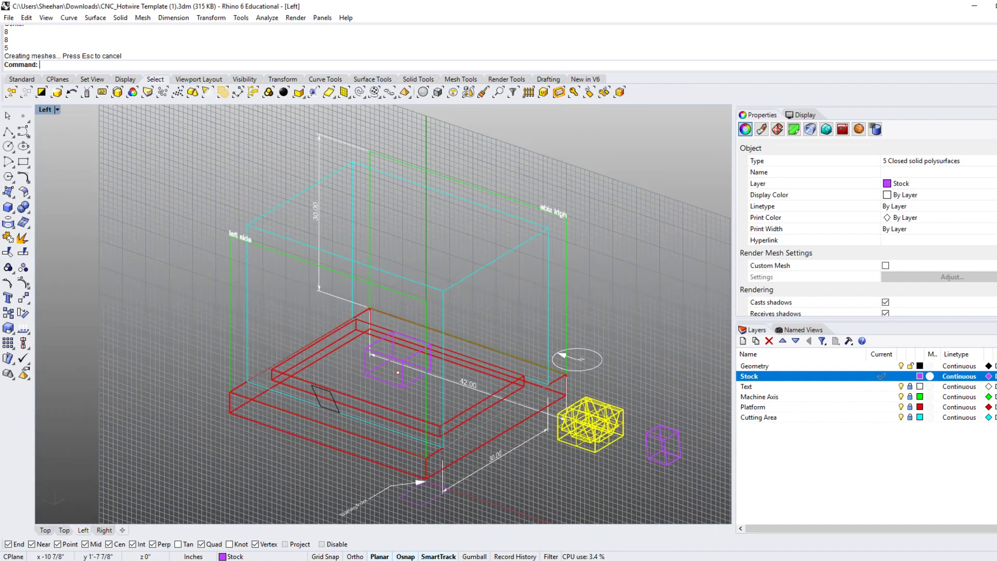
key(ctrl+alt+s)
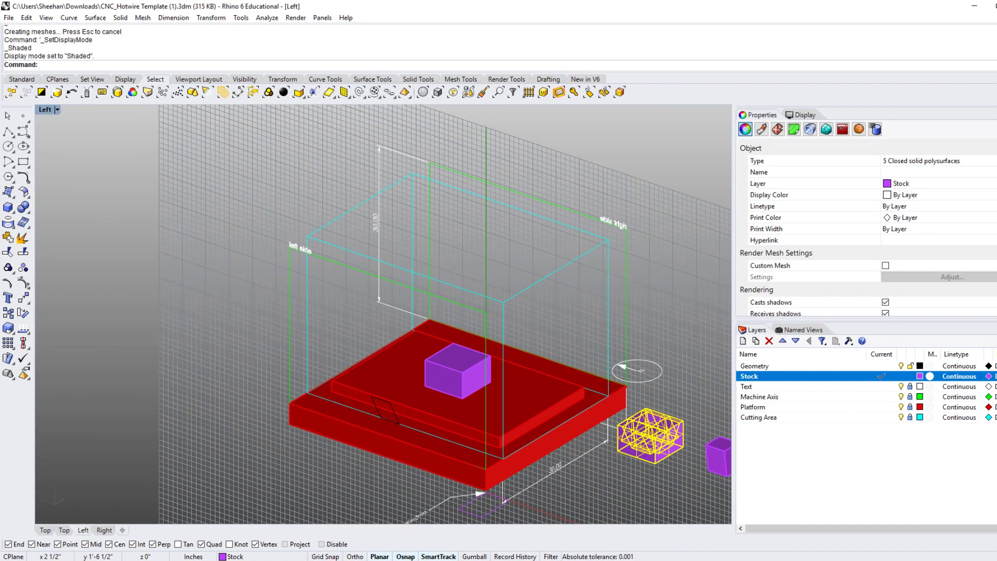
text(eft)
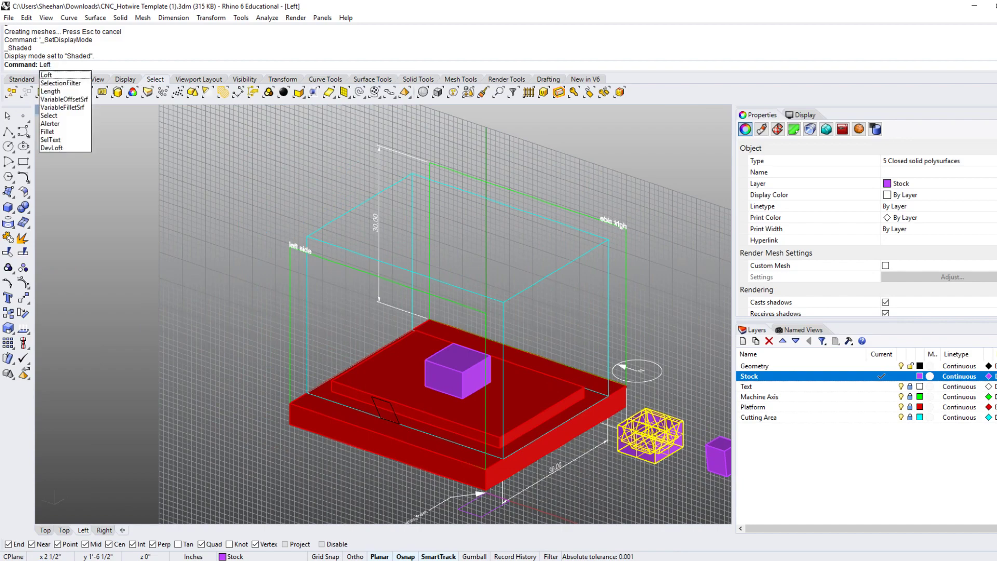
key(Return)
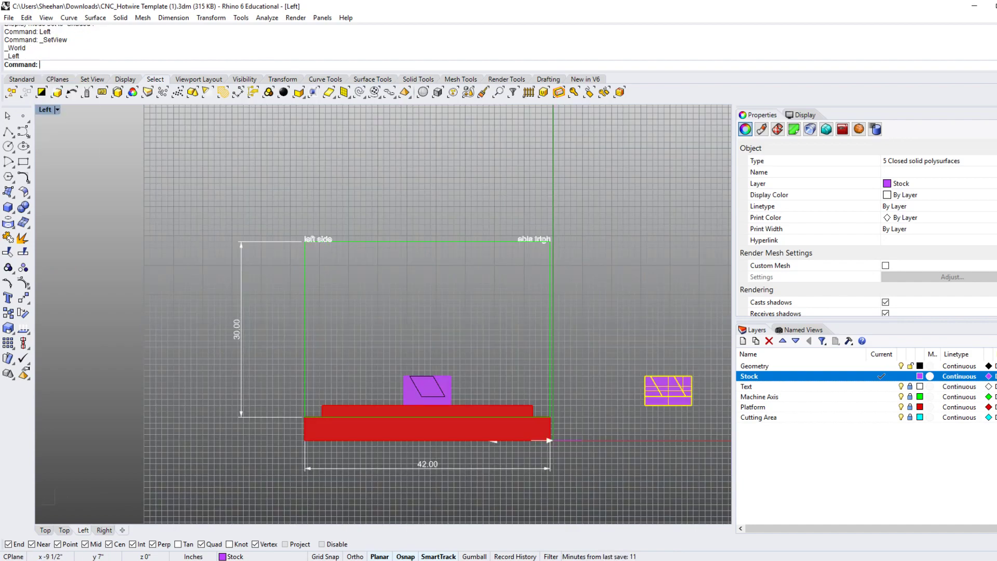
scroll(448, 408, up, 12)
right_drag(448, 408, 504, 412)
key(Escape)
right_drag(440, 355, 418, 337)
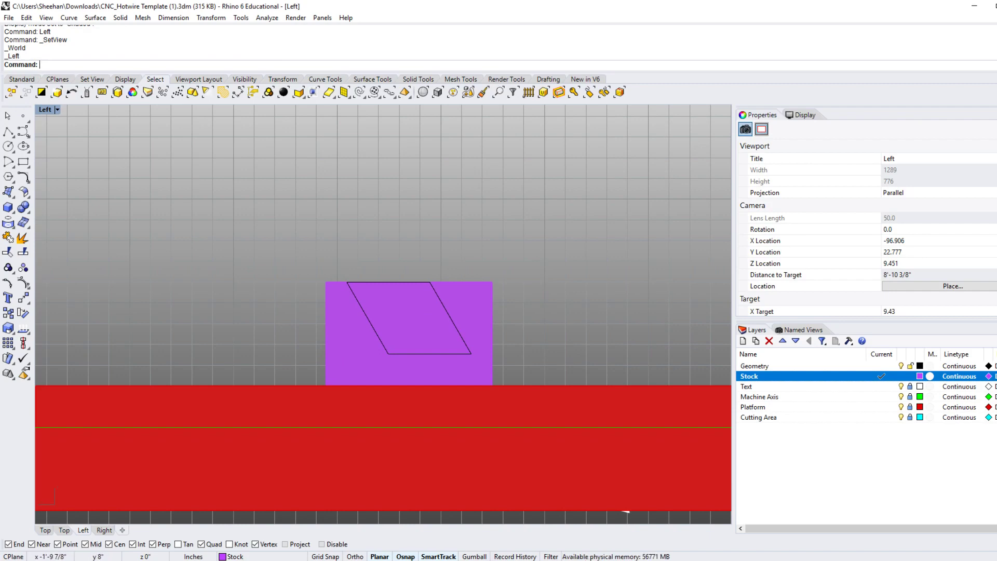
right_drag(626, 512, 691, 507)
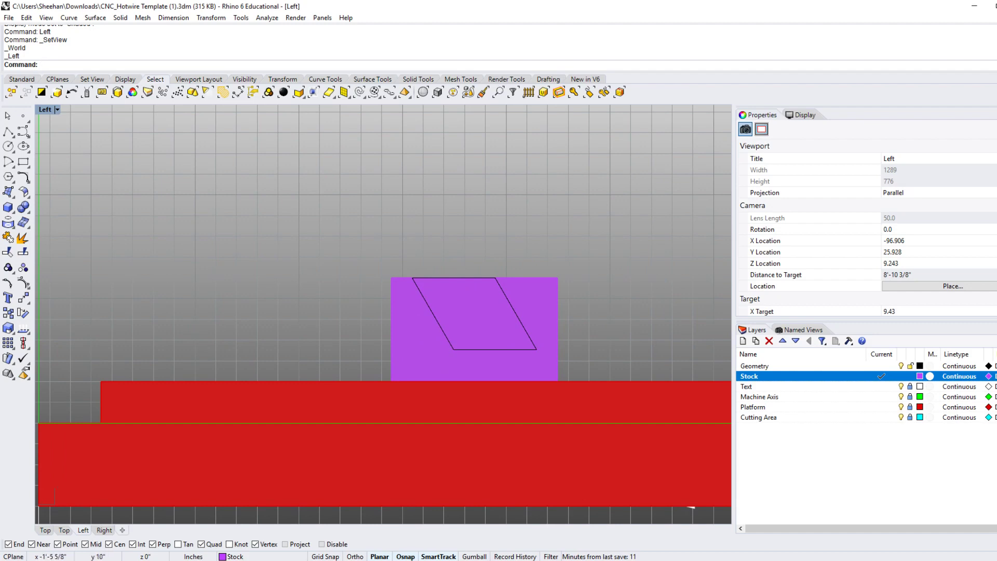
right_drag(691, 507, 648, 502)
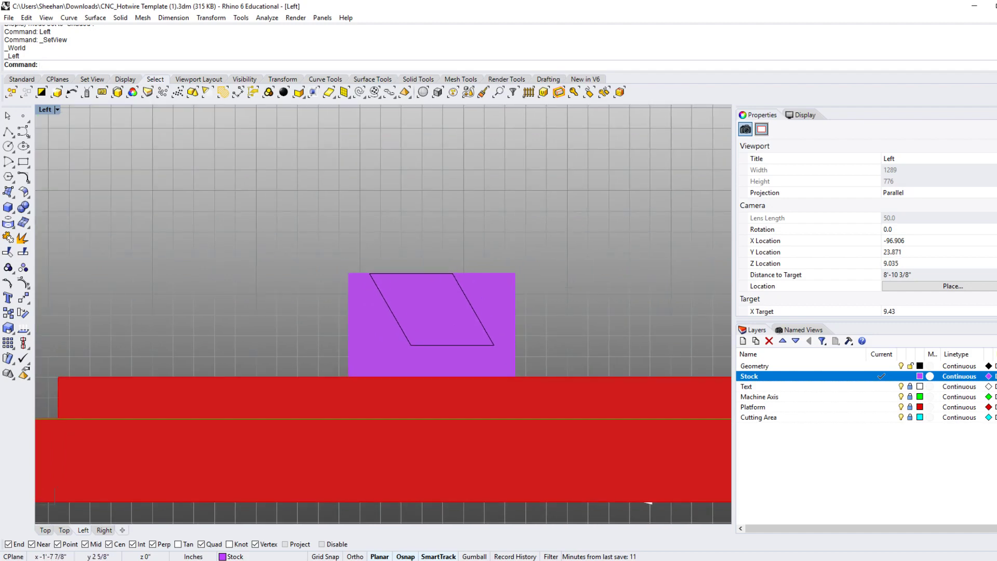
Draw a rectangle tracing the block's outline around the rhombus in the Left viewport, using projected object snaps, and restore Shaded mode
key(Return)
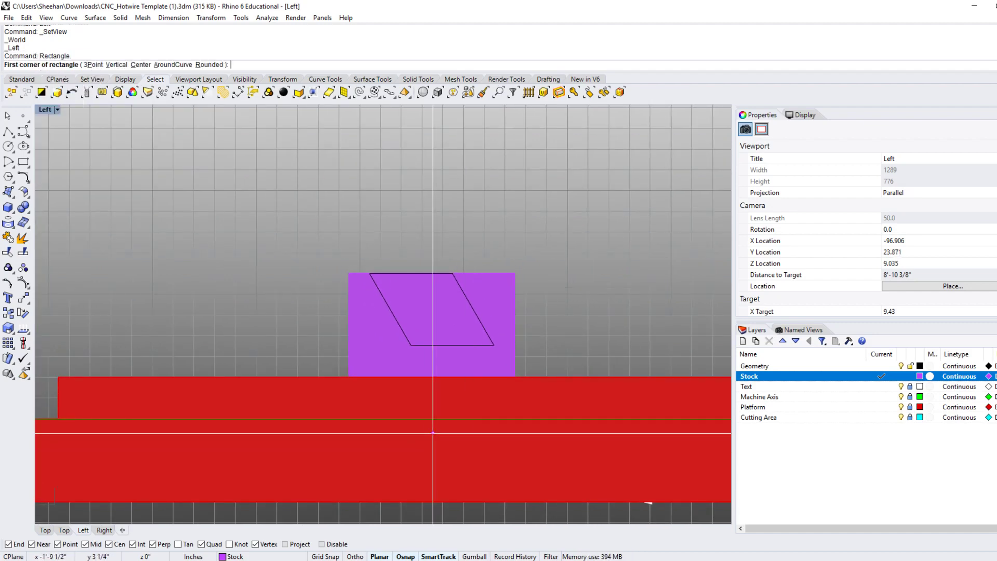
right_drag(648, 503, 627, 508)
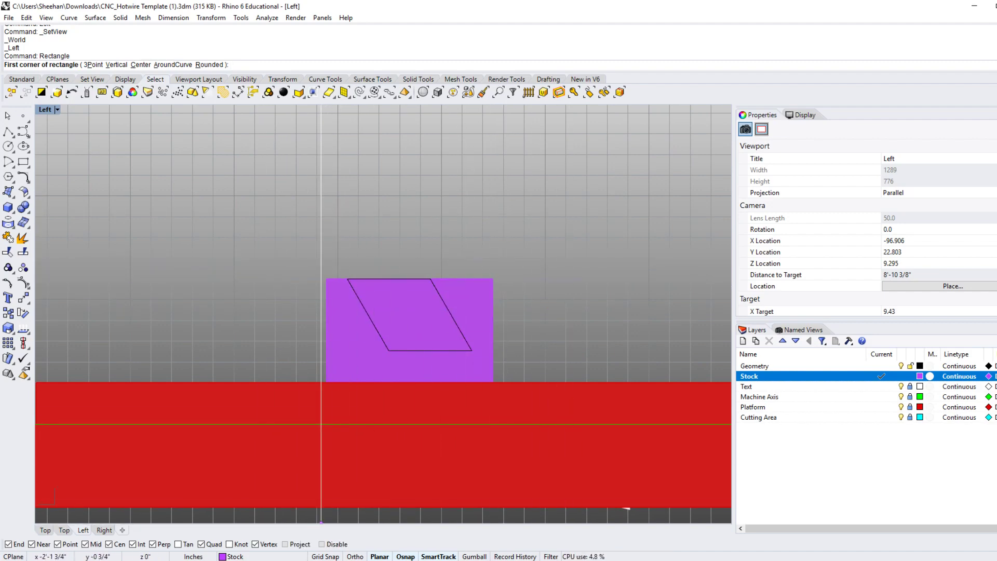
click(327, 279)
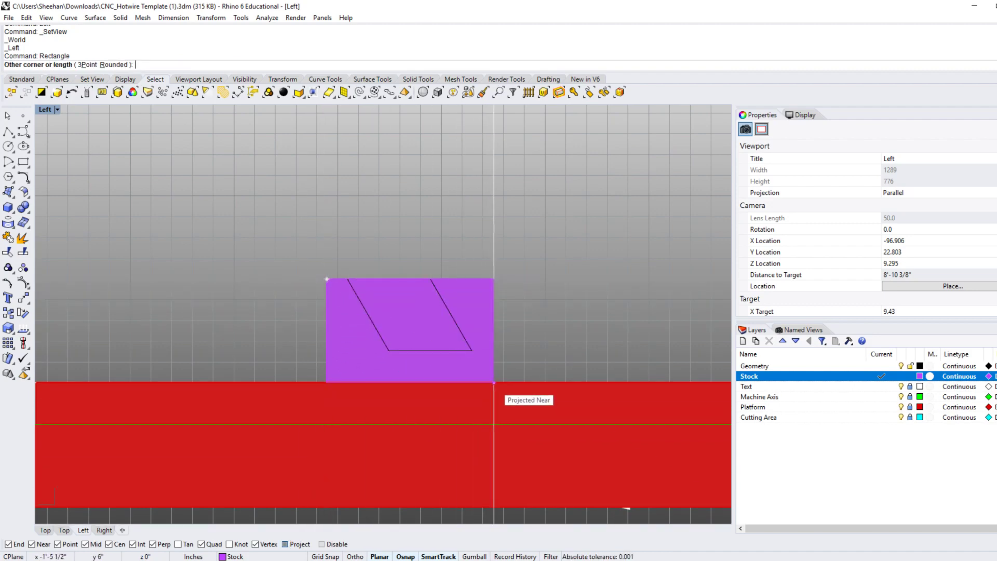
scroll(492, 384, up, 6)
key(ctrl+alt+w)
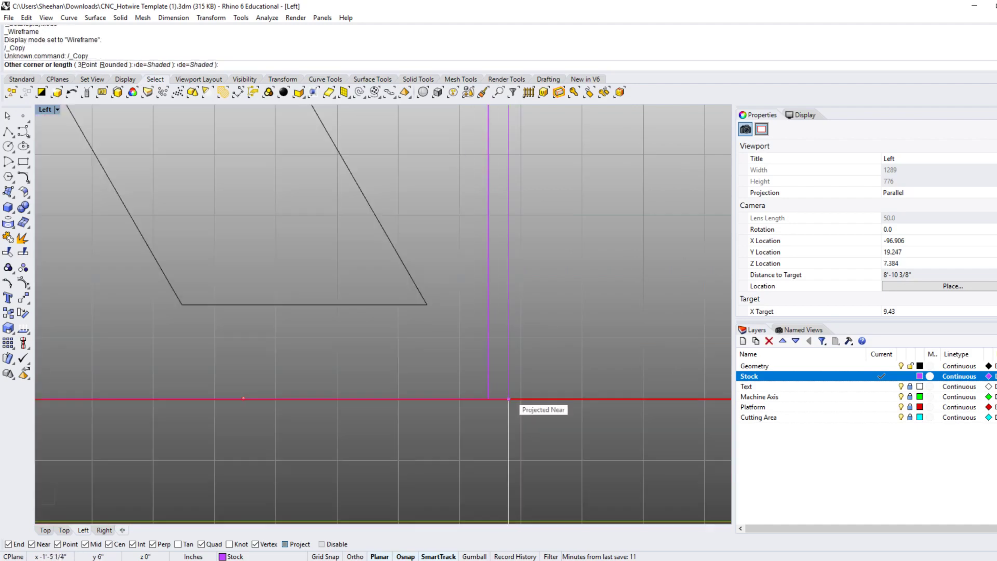
click(488, 399)
scroll(488, 398, down, 7)
key(ctrl+alt+s)
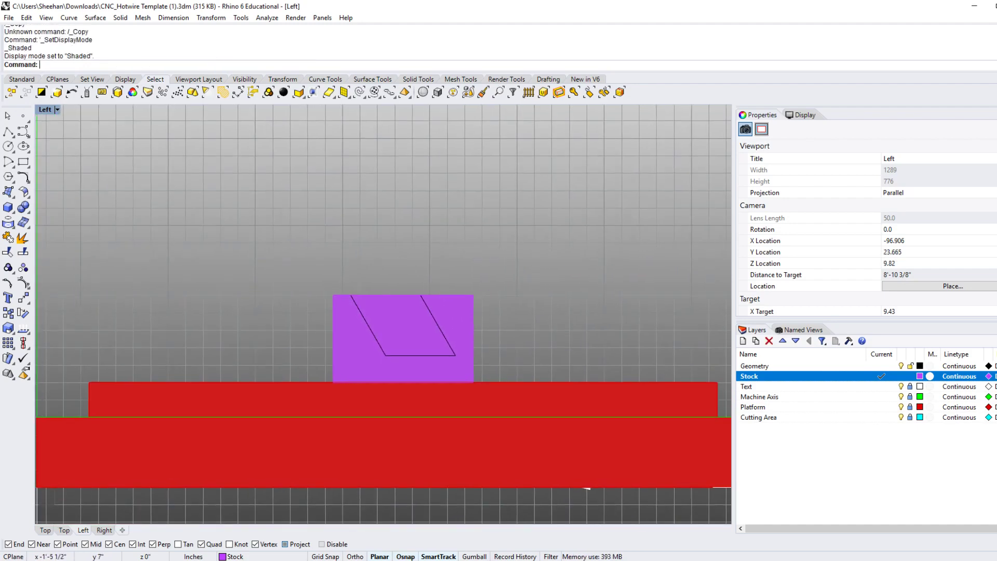
Select the new outline rectangle together with the rhombus and switch to the Top viewport
key(Down)
key(Down)
key(Down)
key(Down)
key(Left)
key(Left)
key(Left)
key(Left)
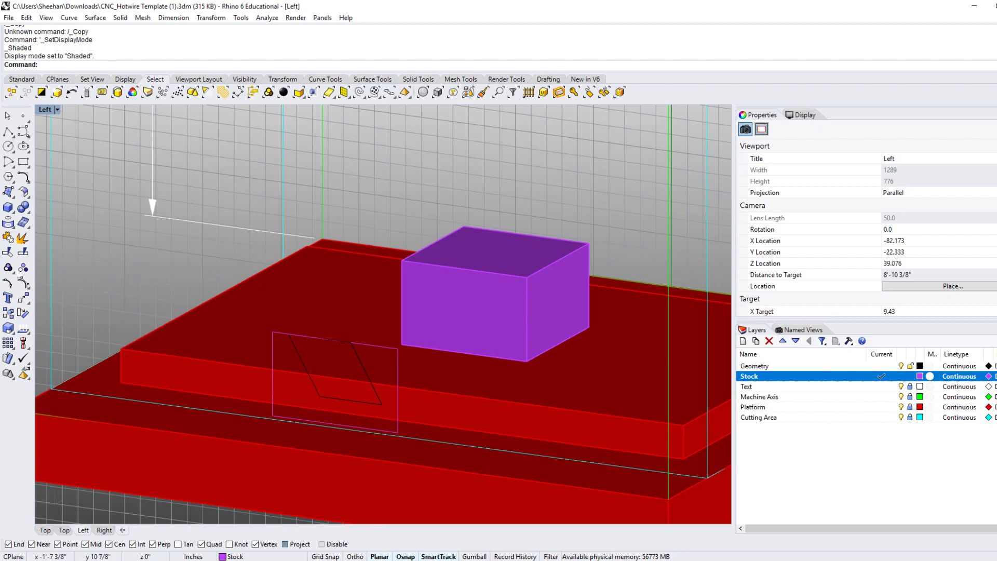
click(273, 374)
shift+click(304, 365)
click(45, 530)
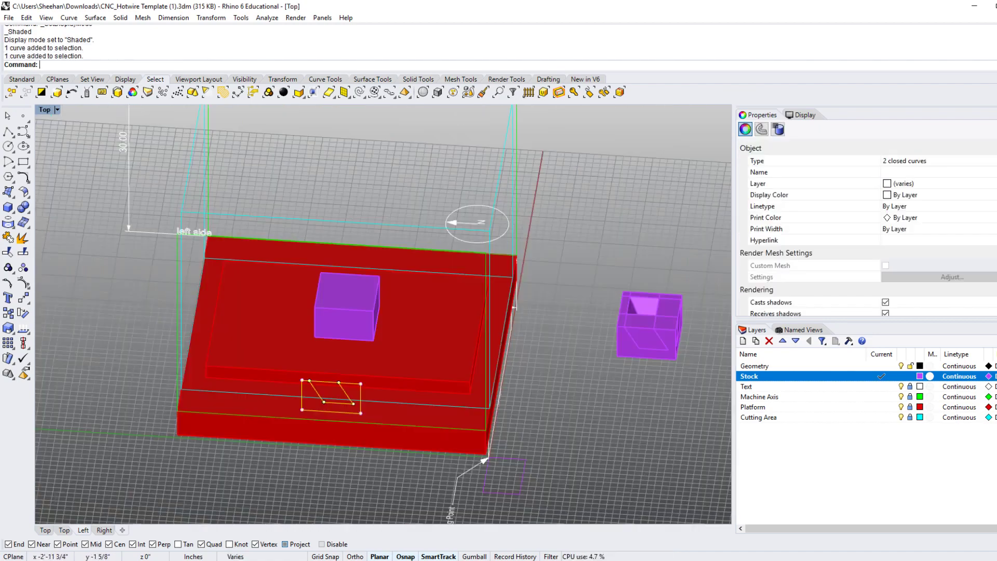
Examine the selected profiles in relation to the Starting Point and the flat rectangle at the platform's corner
key(Left)
key(Left)
key(Left)
key(Left)
key(Left)
key(Left)
key(Down)
key(Down)
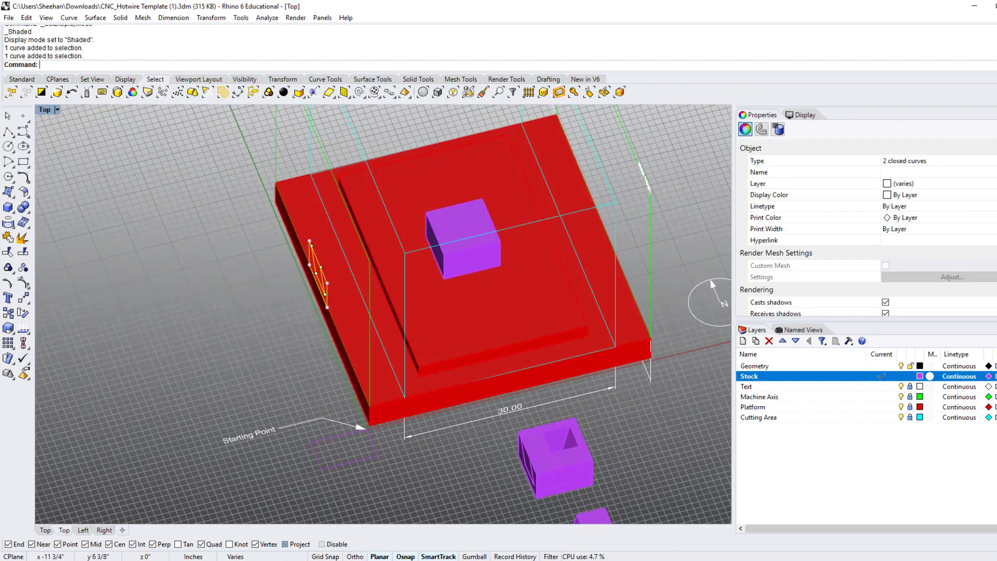
scroll(324, 446, up, 5)
key(shift+Left)
key(shift+Left)
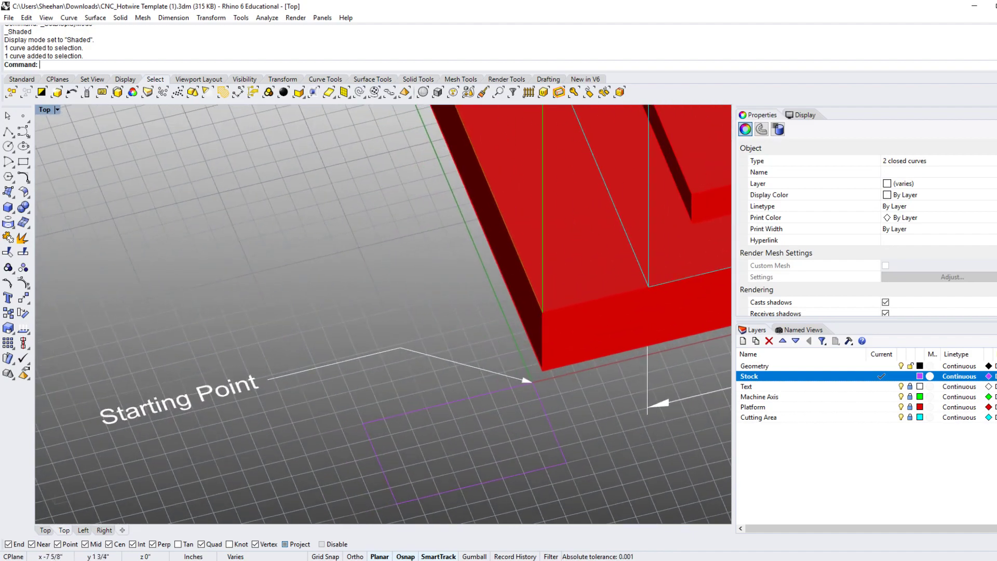
key(Page_Down)
key(Page_Down)
key(Page_Down)
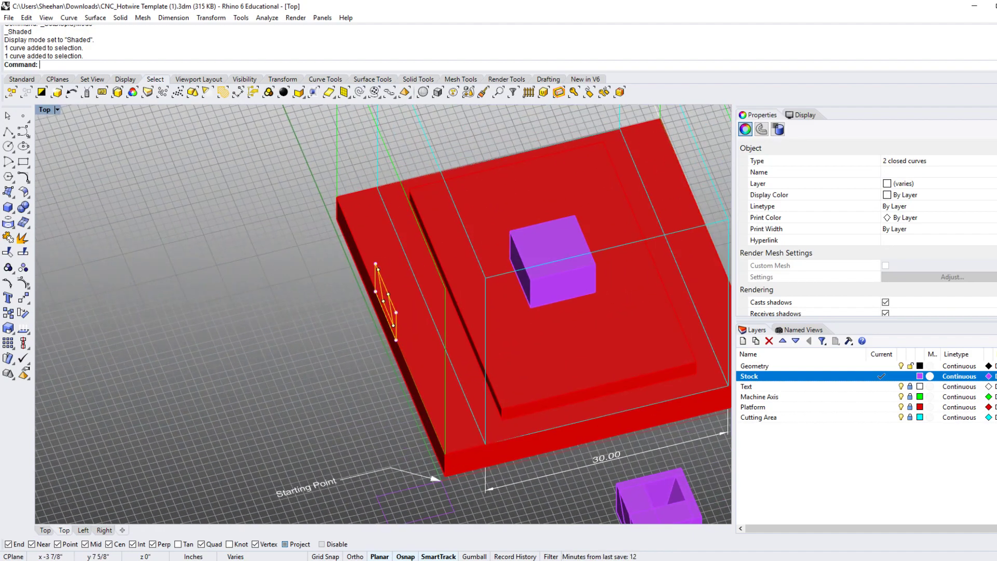
key(Left)
key(Left)
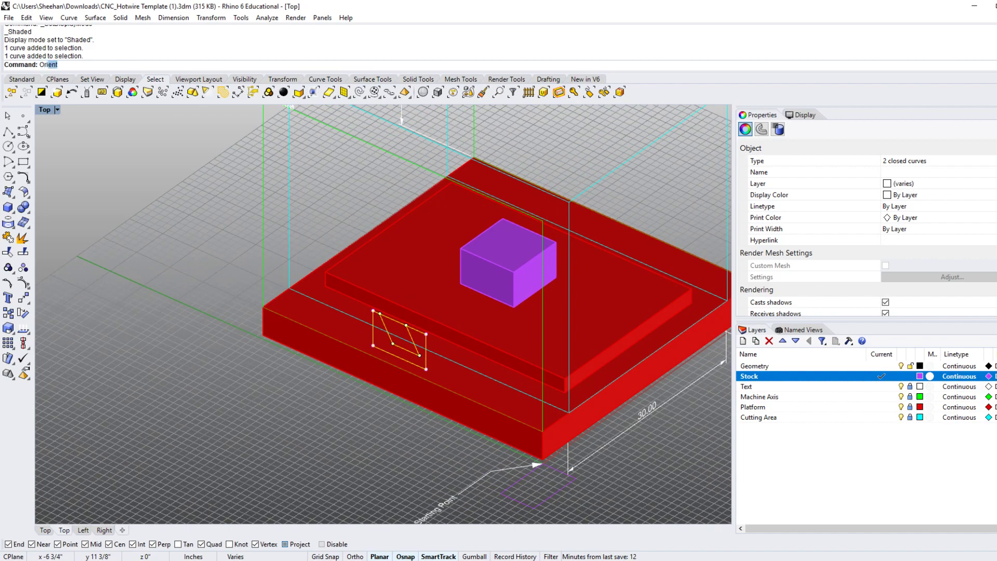
Start Orient3Pt on the selected profiles, disable projected object snaps, and set reference point 1 at the rectangle's upper corner nearest the Starting Point
text(ent)
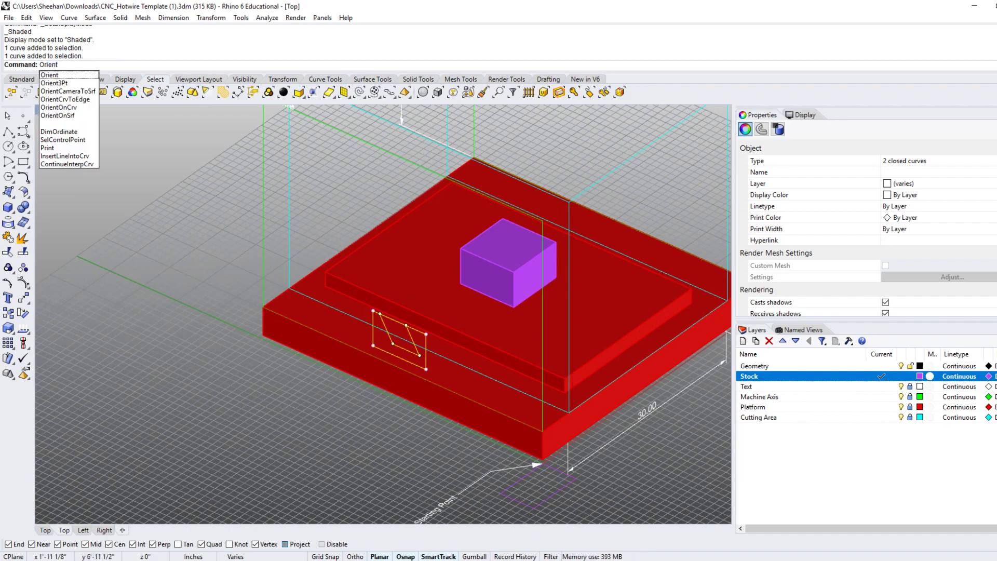
click(54, 83)
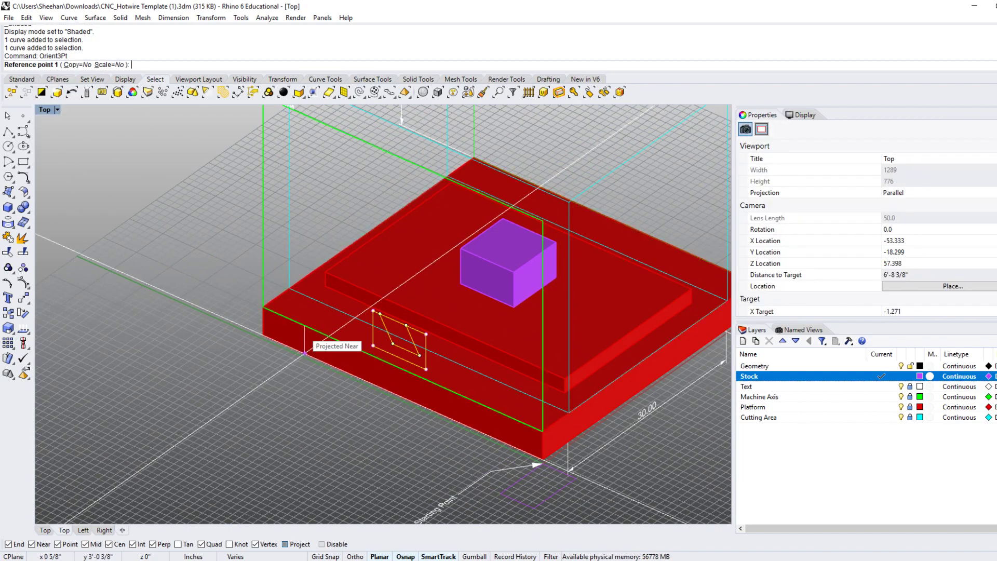
right_drag(465, 426, 488, 380)
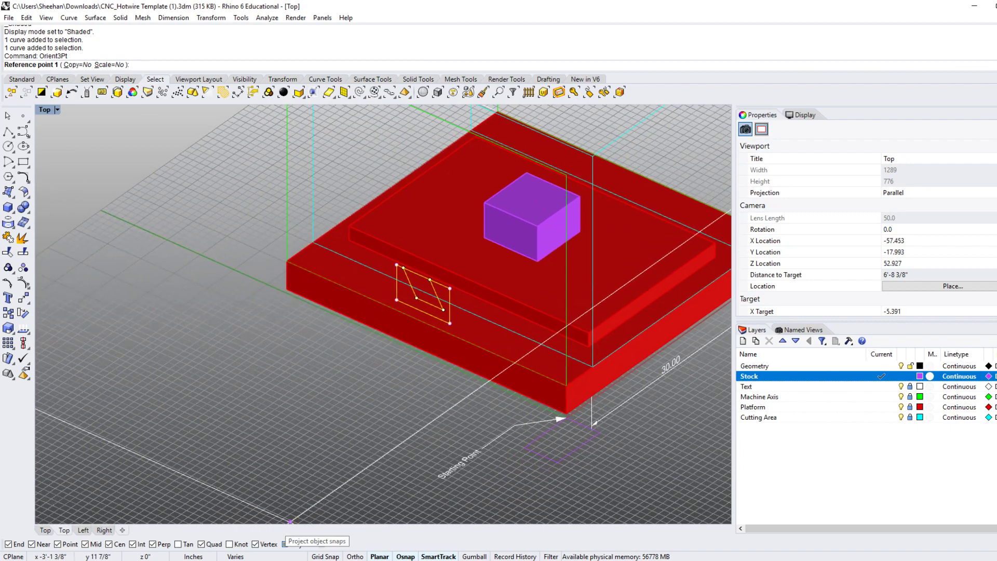
right_drag(291, 521, 457, 347)
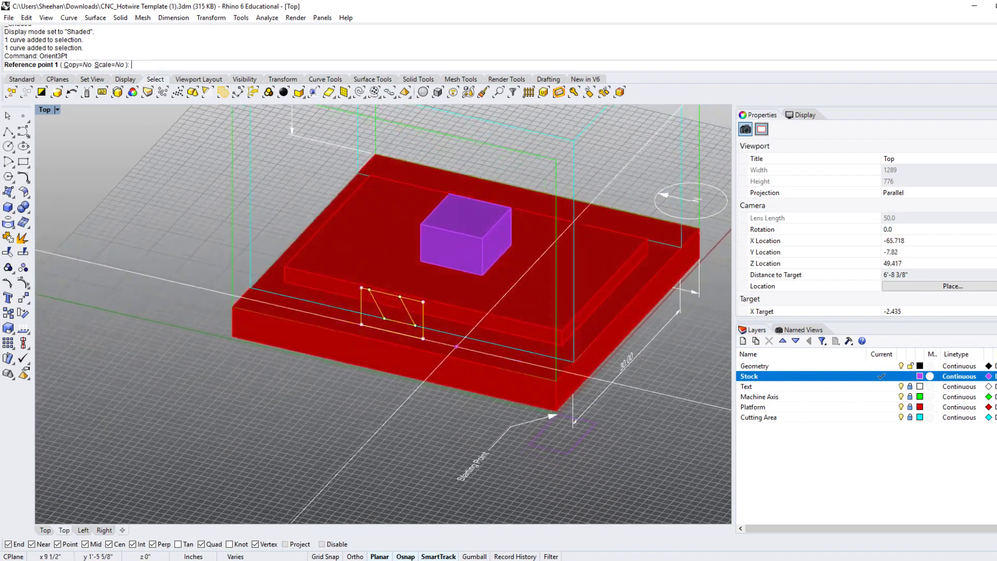
scroll(456, 347, up, 3)
click(409, 294)
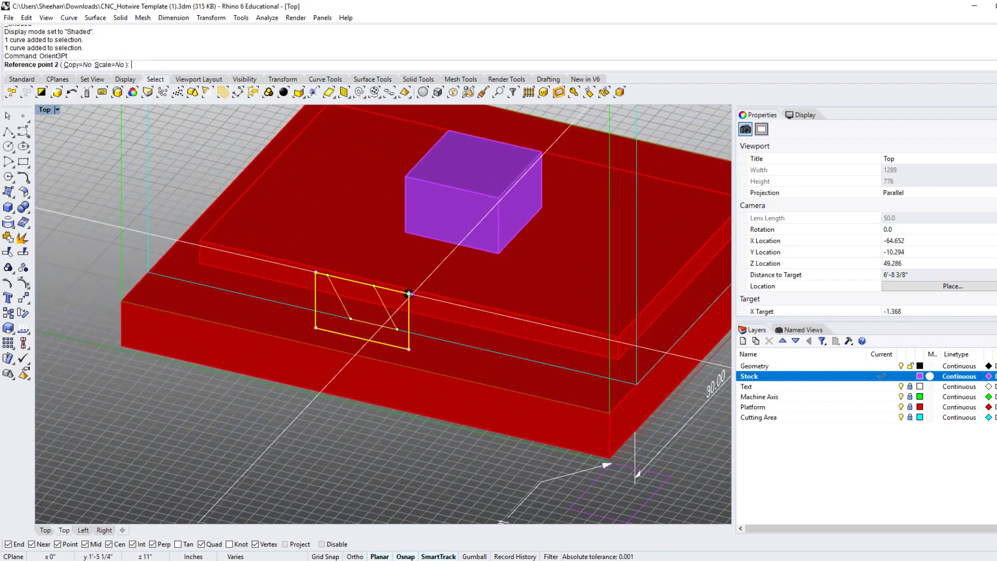
Set reference point 2 at the rectangle's other upper corner and reference point 3 at the lower corner directly below reference point 1
mouse_move(409, 293)
right_down()
mouse_move(397, 291)
mouse_move(407, 294)
right_up()
scroll(407, 294, up, 5)
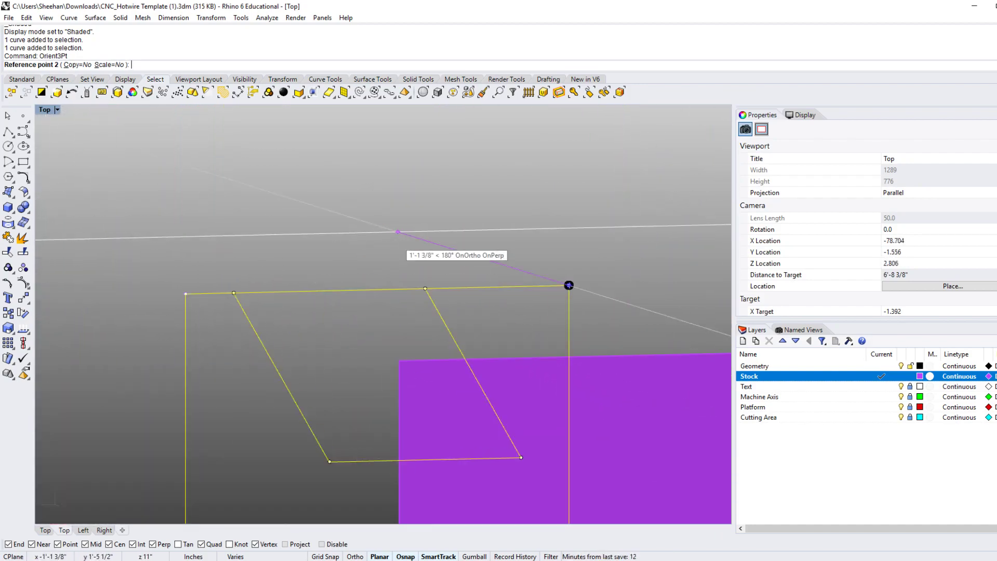
click(569, 285)
right_drag(569, 285, 566, 284)
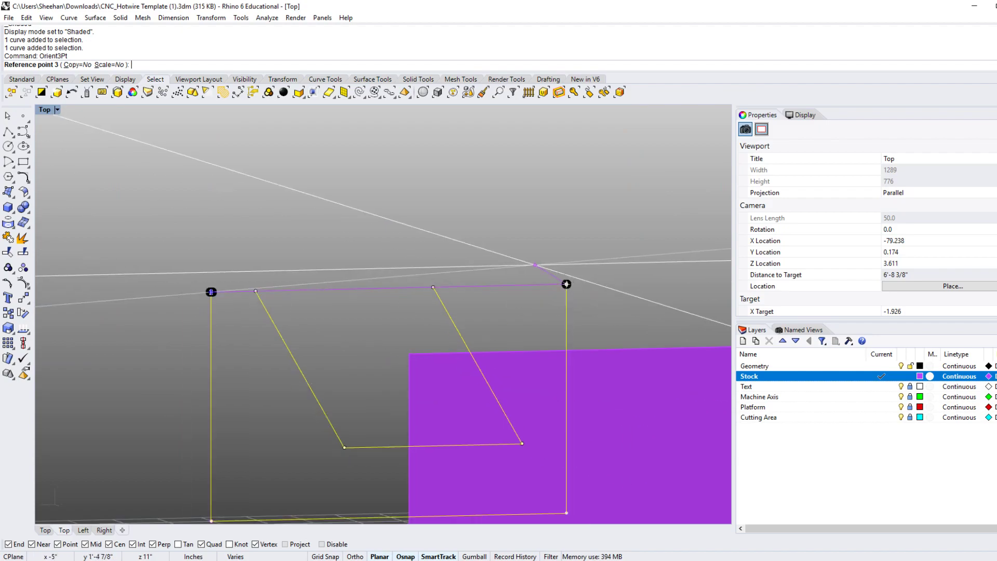
scroll(566, 284, down, 3)
right_drag(511, 387, 511, 389)
click(511, 392)
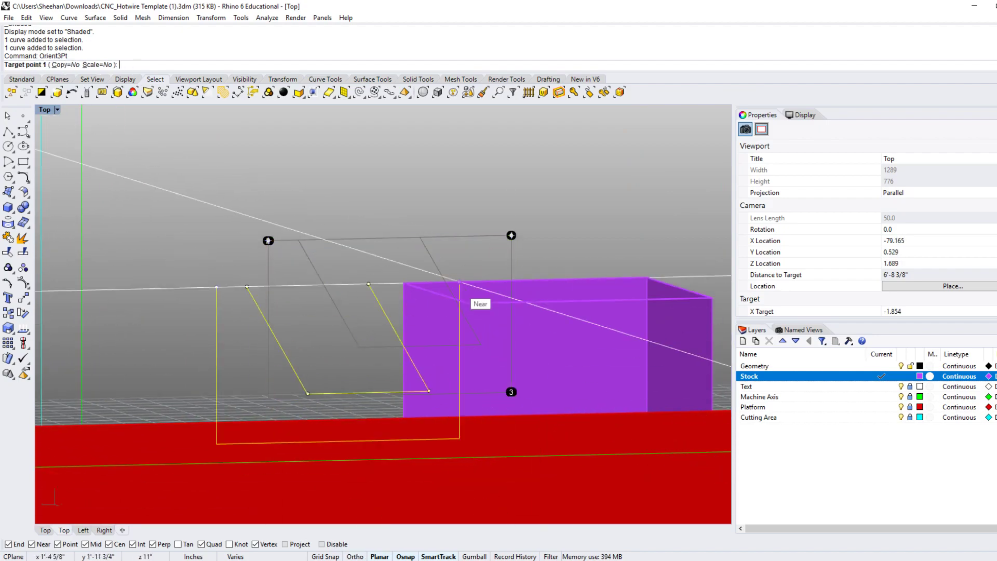
Lay the profiles flat using target point 1 at 0,0, point 2 along negative X, and point 3 toward negative Y, with Ortho constraint
scroll(458, 287, down, 10)
right_drag(607, 324, 505, 383)
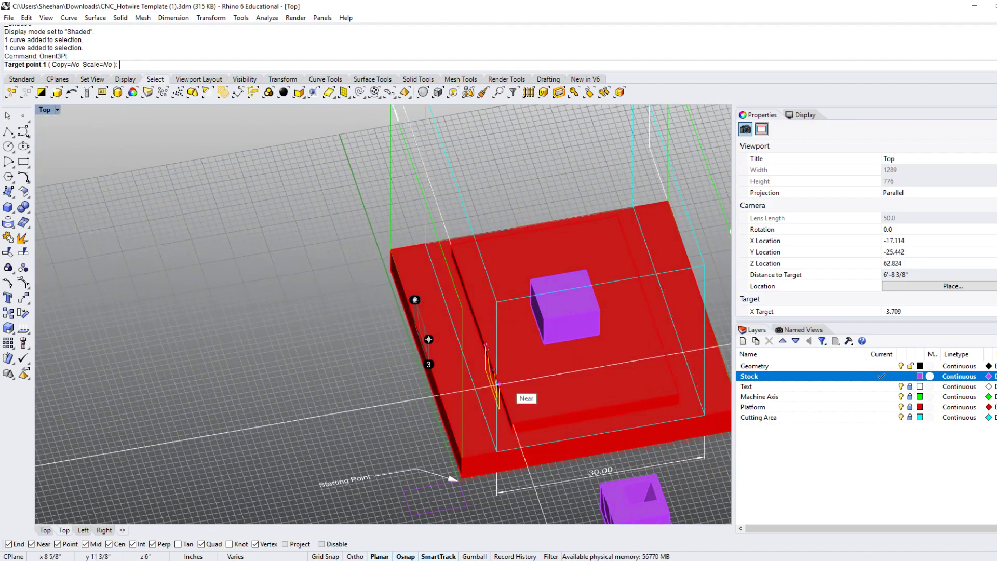
right_drag(322, 390, 485, 254)
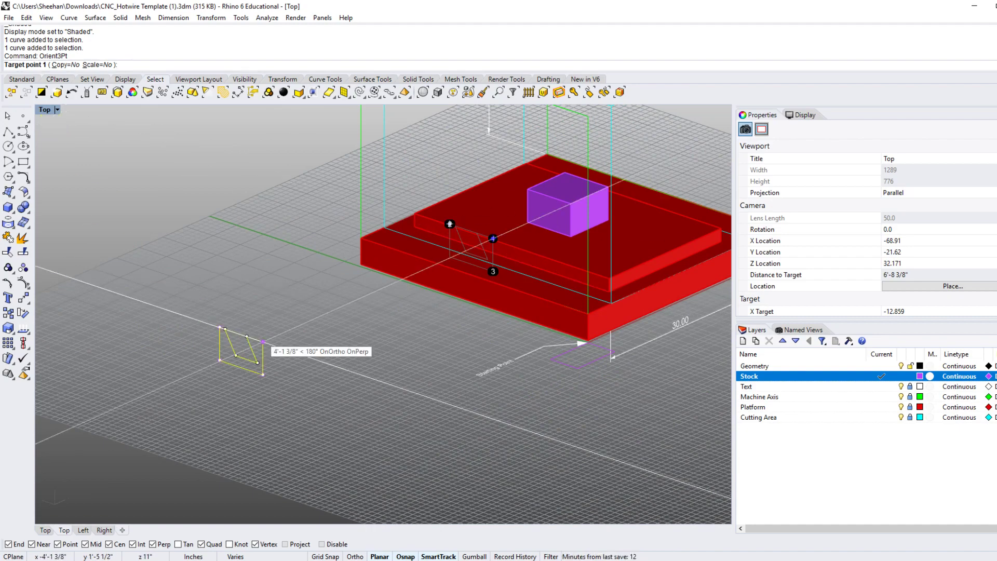
right_drag(393, 341, 325, 359)
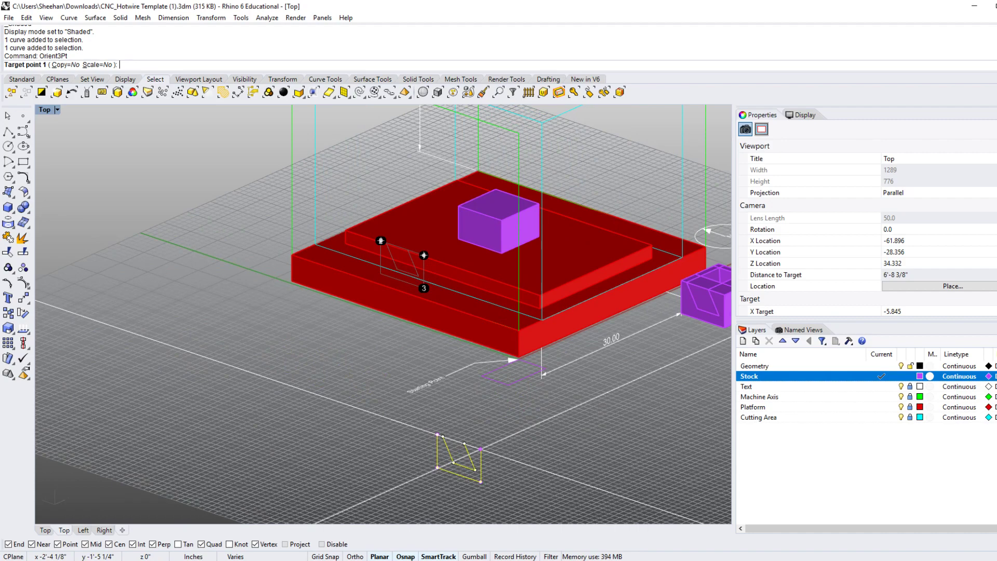
text(0,0)
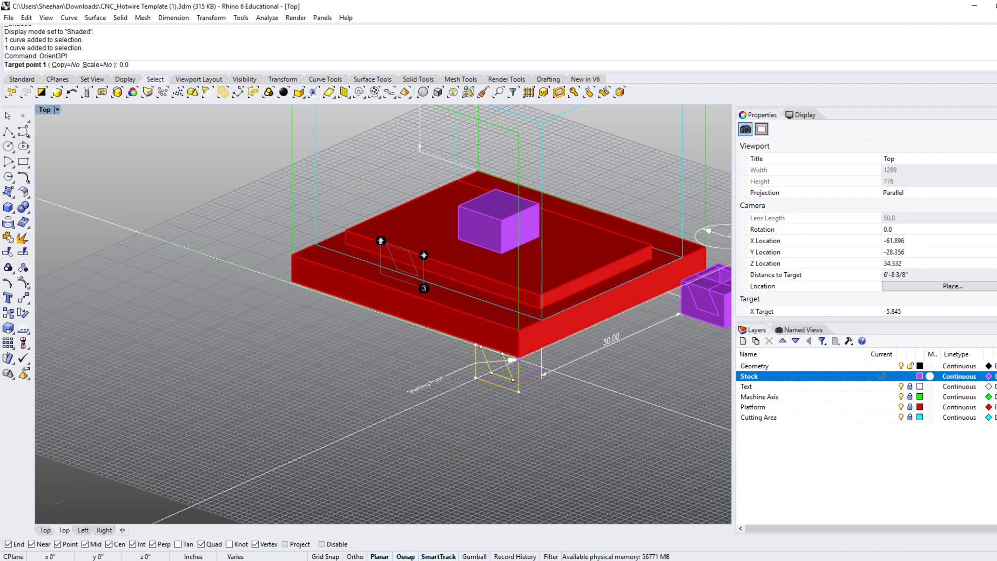
key(Return)
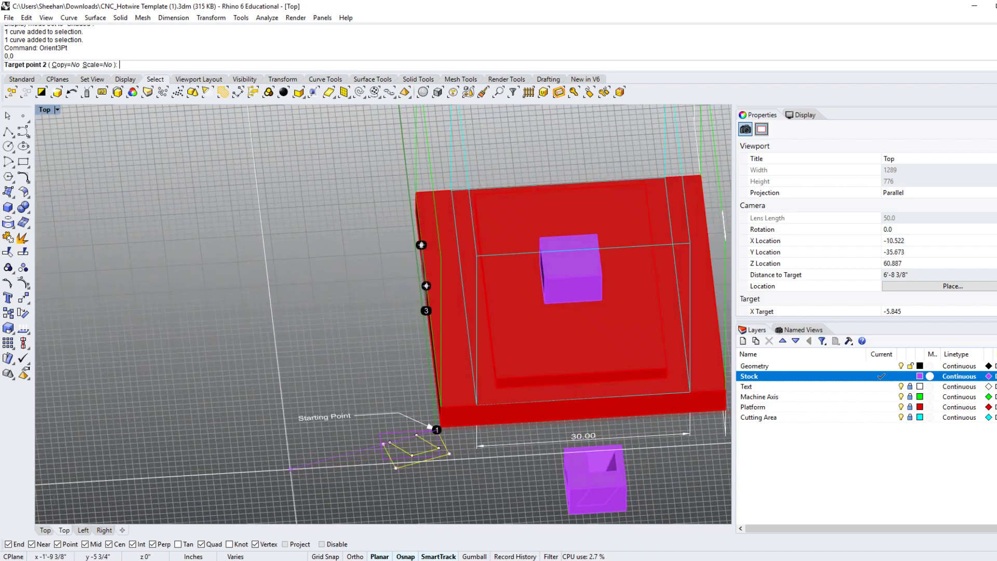
key(F8)
shift+click(152, 447)
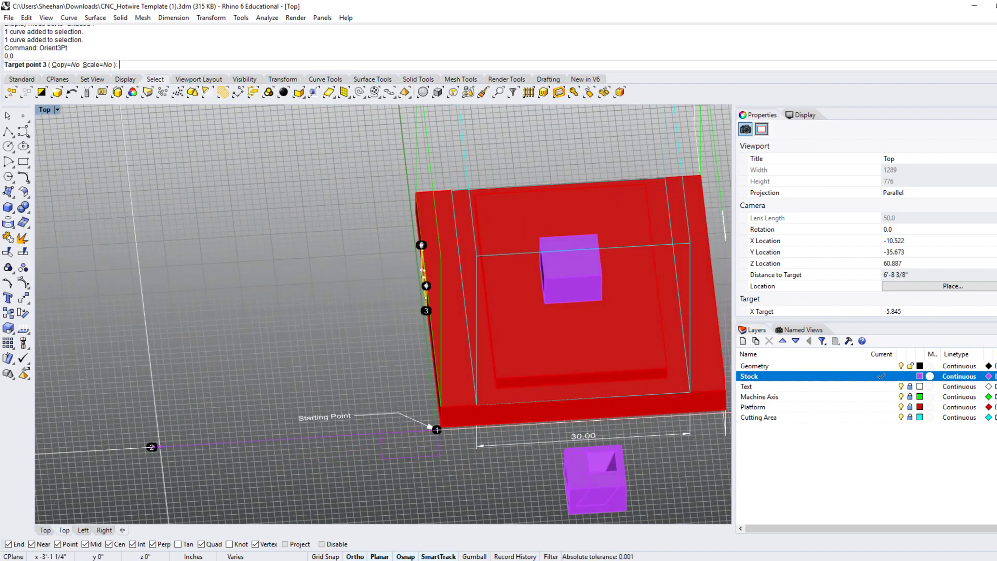
shift+click(444, 494)
Restore the straight-down Top view and delete the duplicate stock rectangle overlapping the oriented outline at the Starting Point
scroll(384, 315, up, 4)
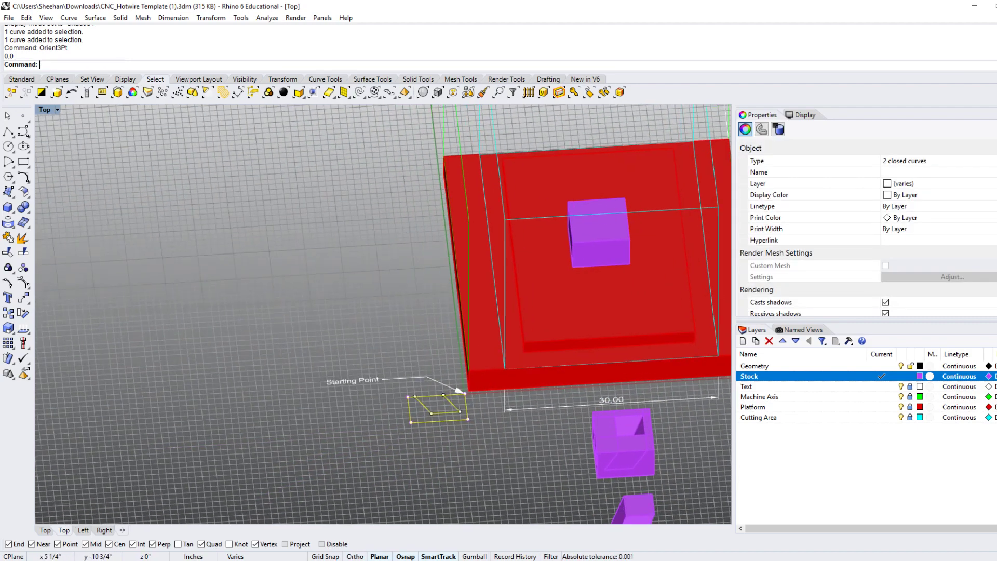
text(Top)
key(Return)
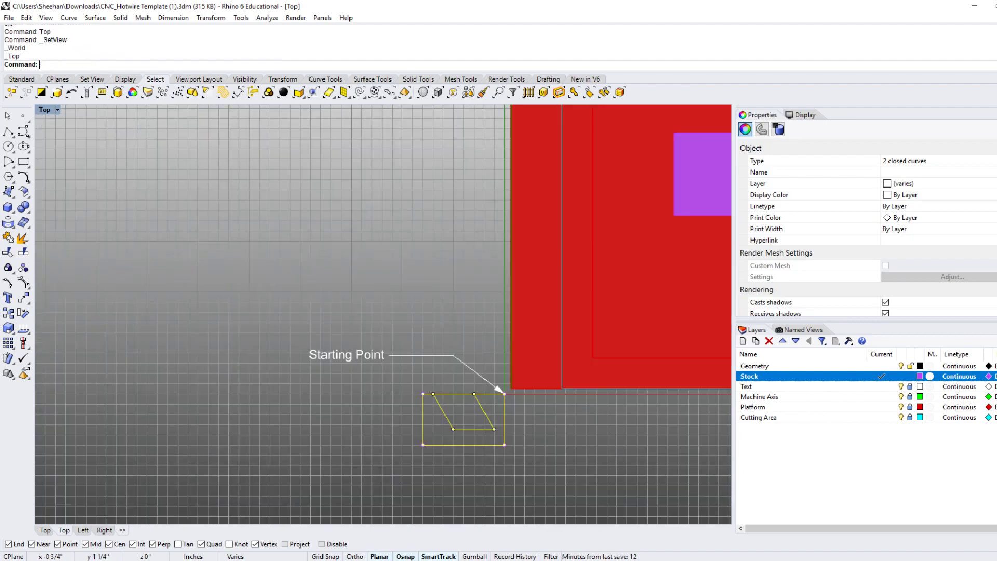
right_drag(493, 380, 563, 336)
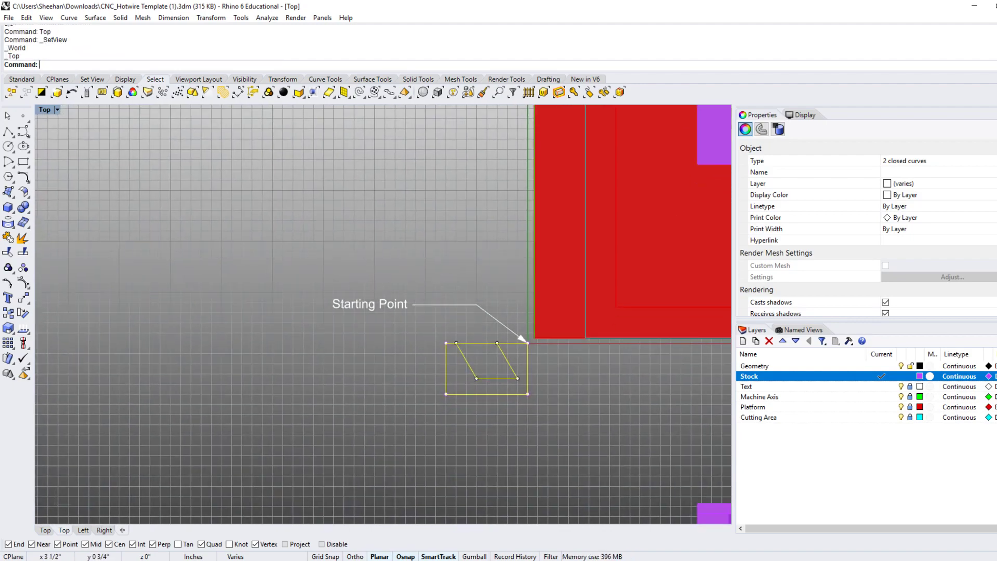
scroll(539, 394, up, 2)
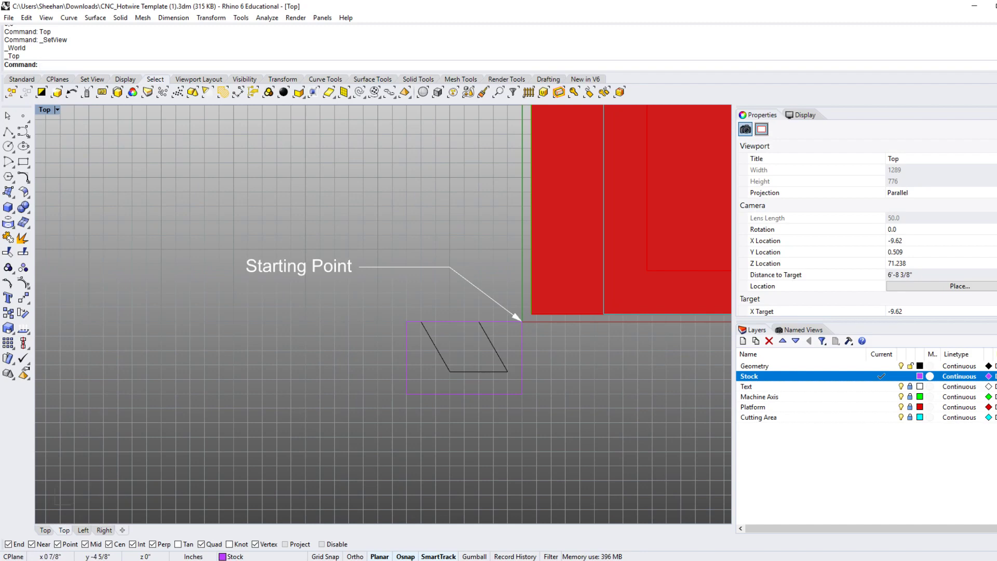
click(522, 391)
click(561, 410)
text(D)
key(Return)
Examine the rhombus curve's placement within the stock rectangle at the Starting Point, leaving nothing selected
mouse_move(500, 374)
right_down()
mouse_move(550, 346)
mouse_move(494, 375)
mouse_move(544, 358)
right_up()
scroll(494, 375, down, 2)
scroll(494, 375, up, 4)
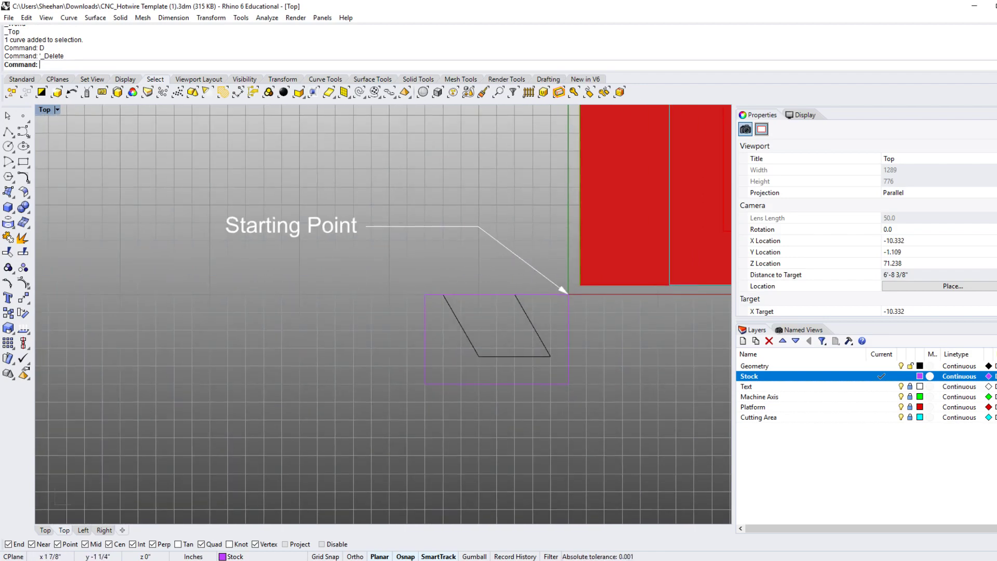
scroll(693, 303, up, 2)
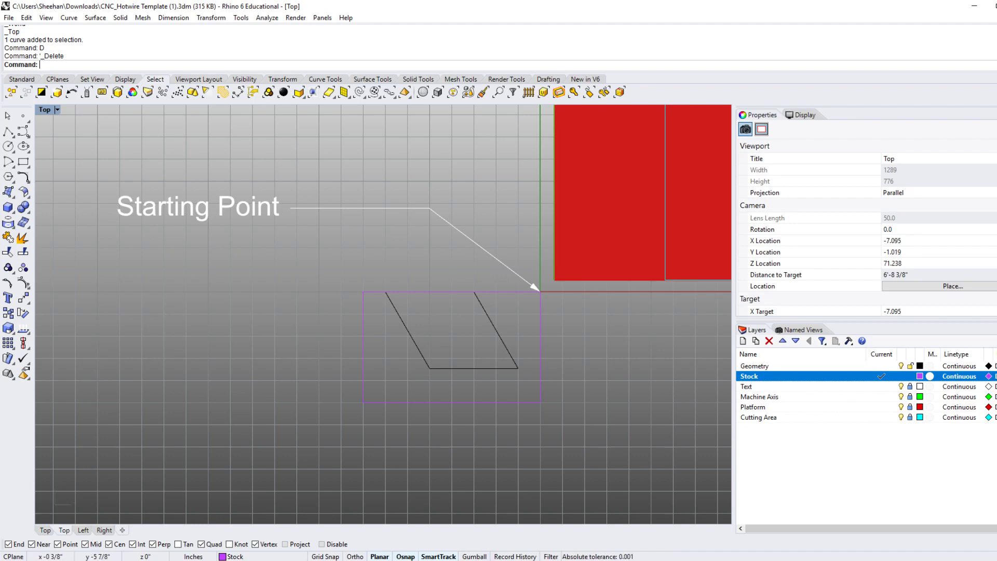
right_drag(467, 312, 498, 290)
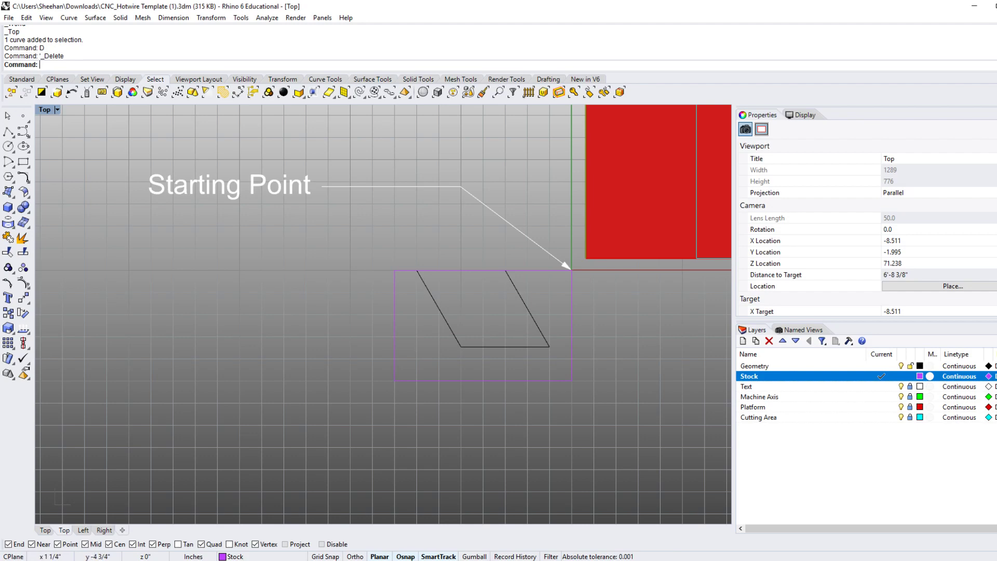
right_drag(577, 331, 609, 317)
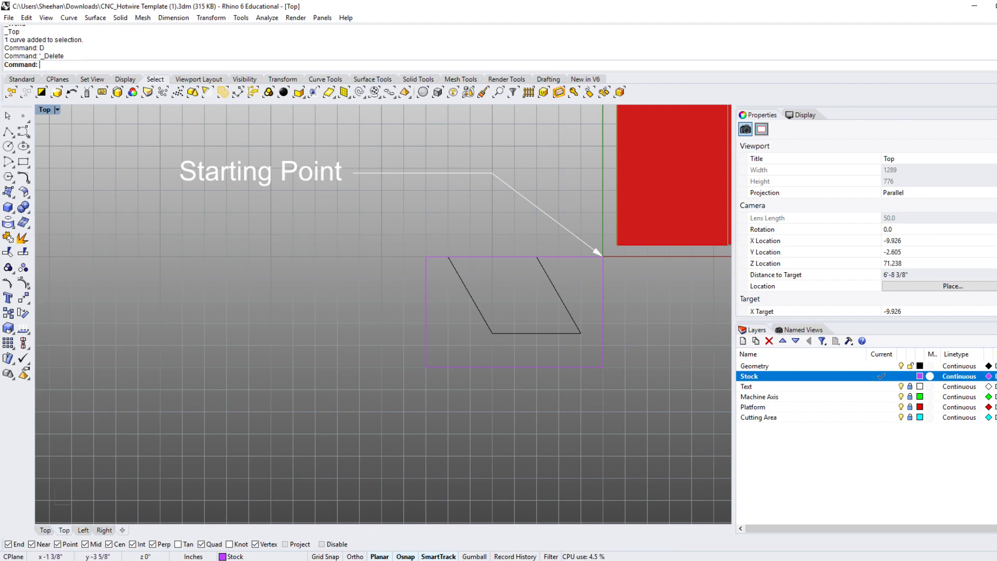
right_drag(558, 396, 503, 402)
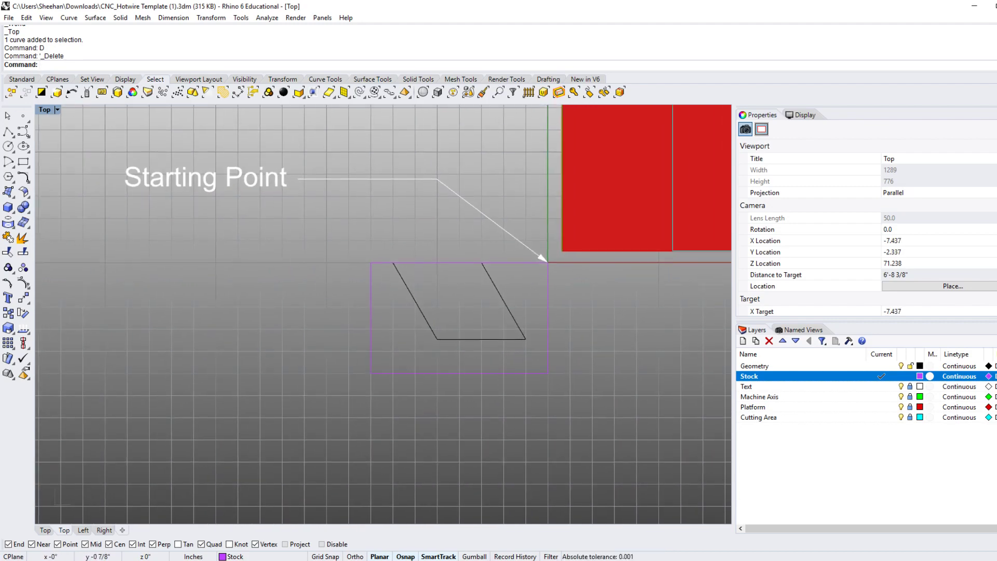
right_drag(547, 282, 578, 283)
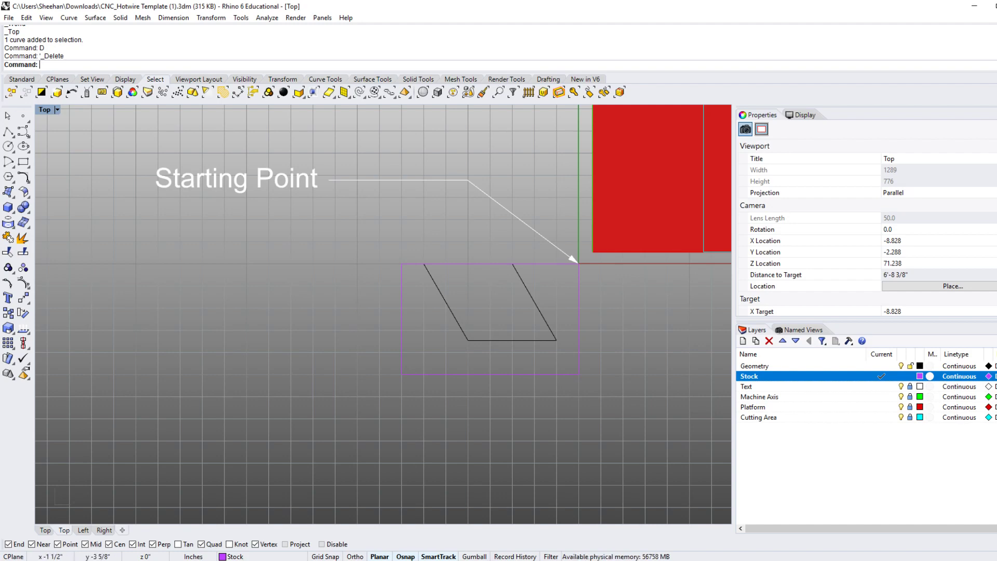
click(545, 341)
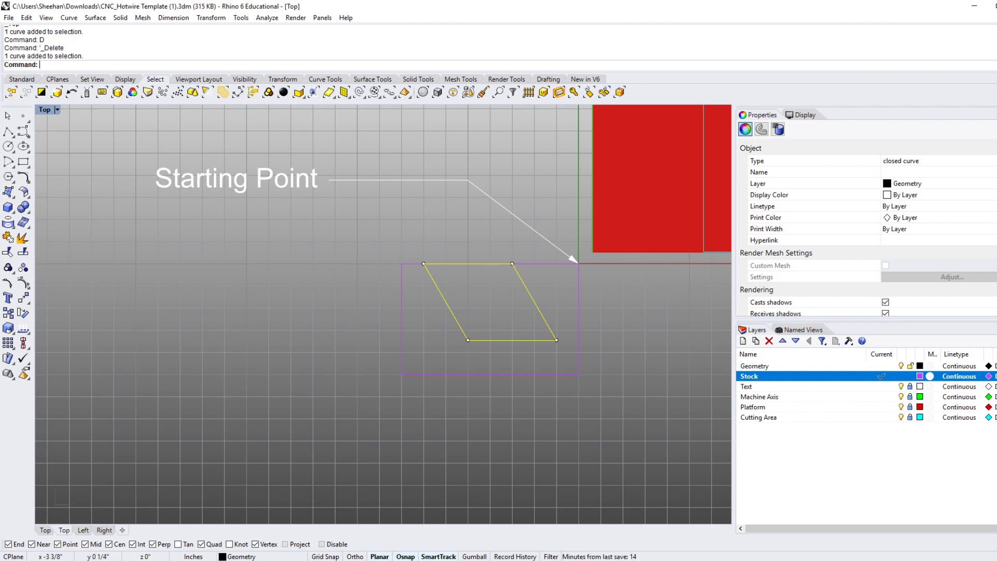
click(614, 291)
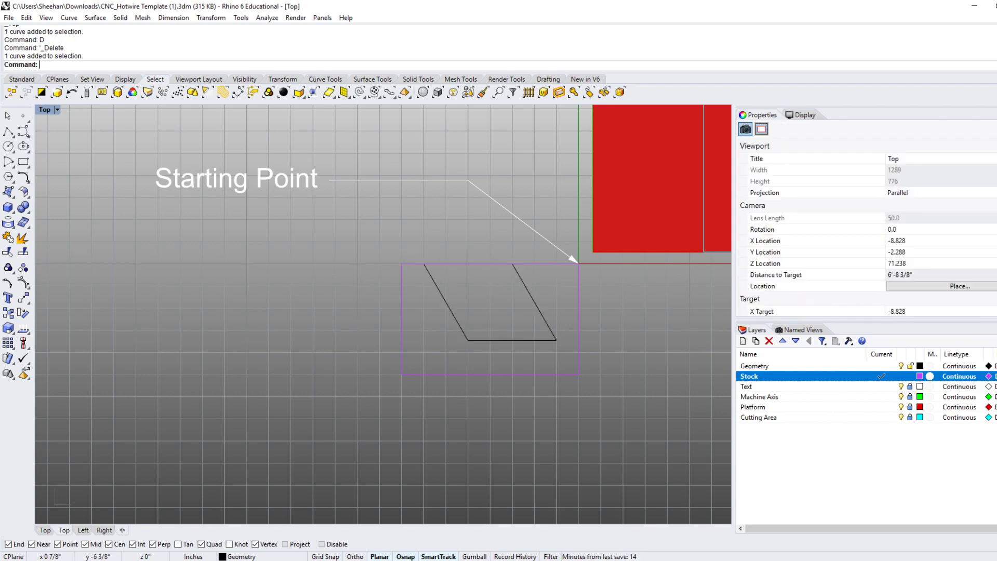
right_drag(542, 413, 566, 401)
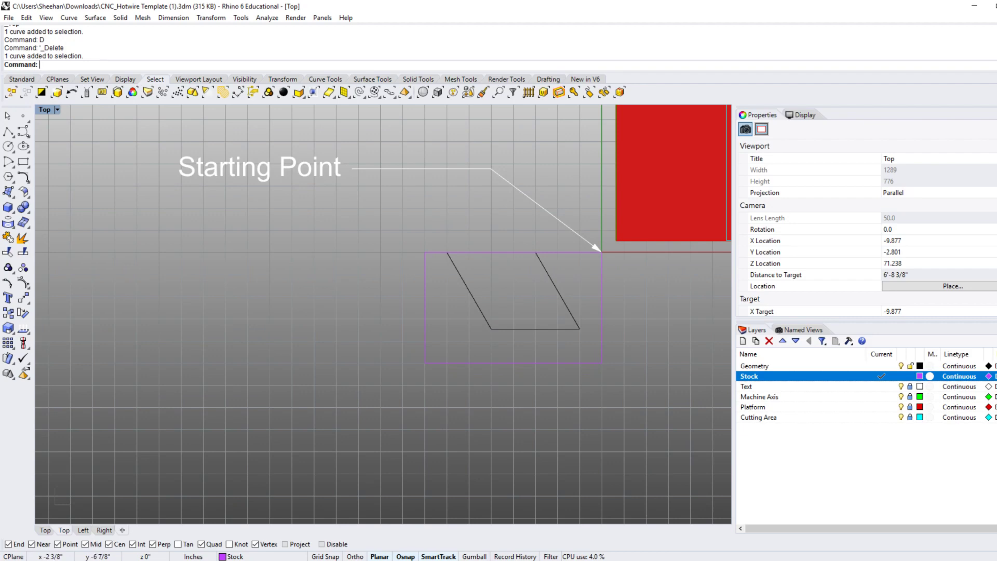
mouse_move(406, 322)
right_down()
mouse_move(319, 324)
mouse_move(361, 364)
right_up()
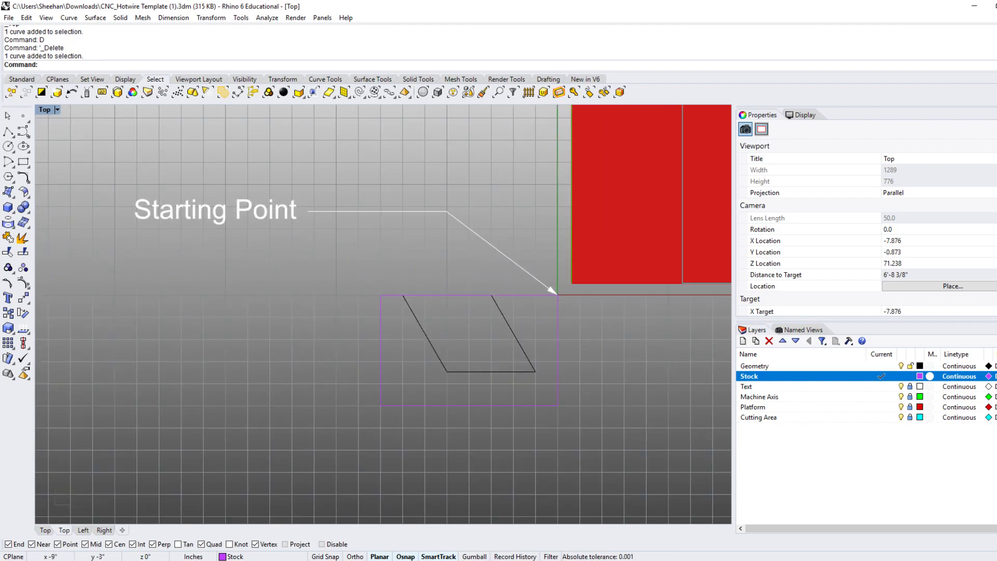
scroll(358, 361, down, 2)
mouse_move(456, 297)
right_down()
mouse_move(398, 300)
mouse_move(372, 276)
right_up()
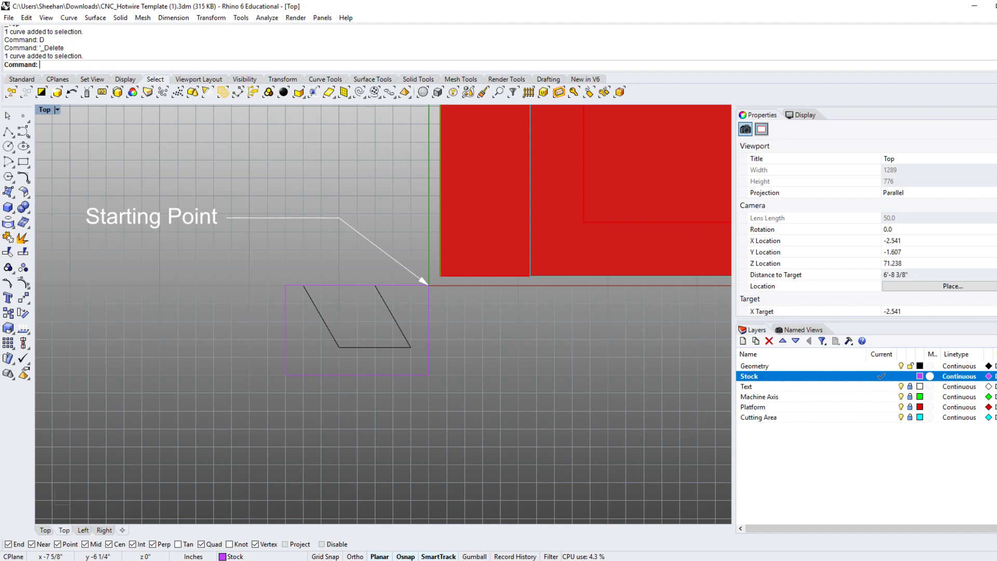
click(322, 318)
click(200, 322)
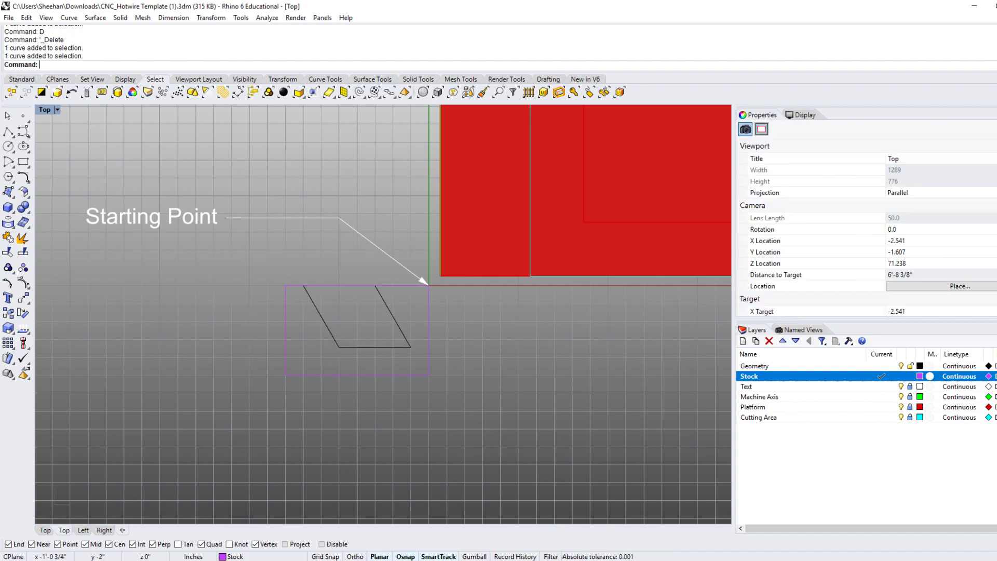